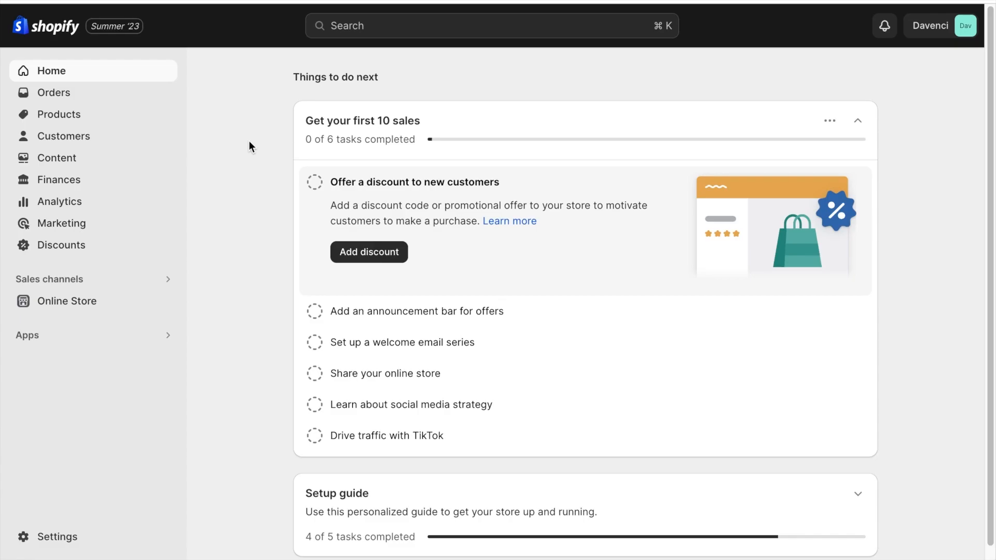
Open the Online Store themes page and visit the Theme Store, filtered to free themes.
{"action": "left_click", "coordinate": [85, 304]}
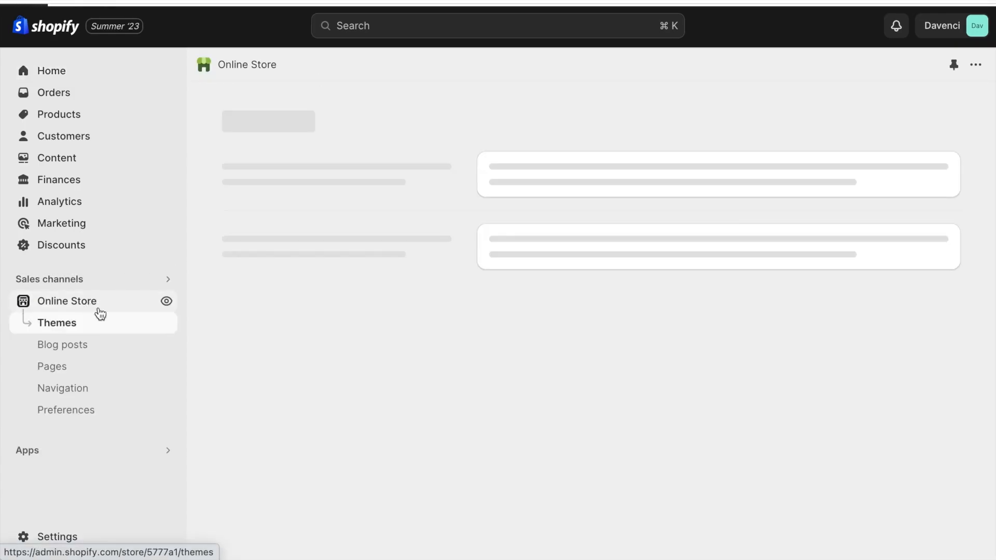
{"action": "scroll", "coordinate": [289, 289], "scroll_direction": "down", "scroll_amount": 10}
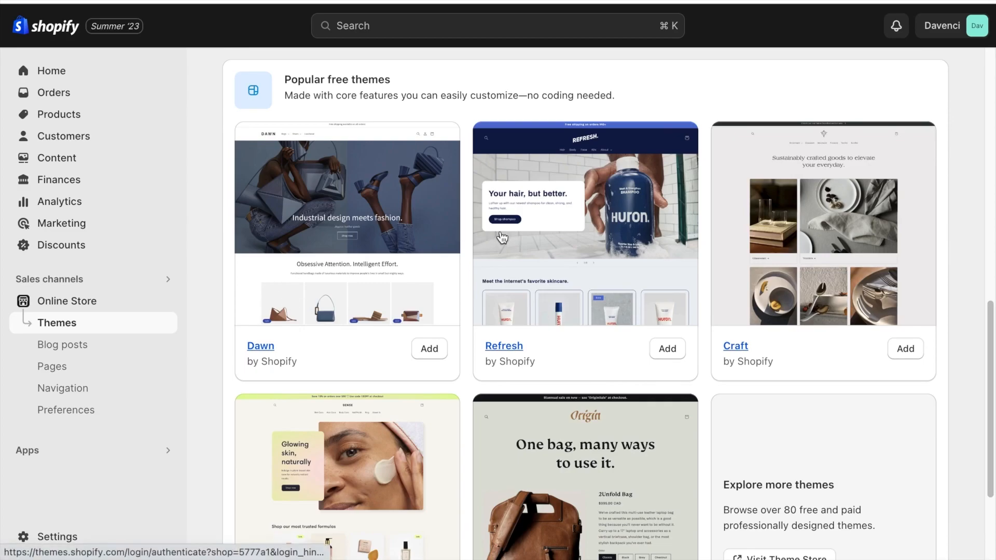
{"action": "scroll", "coordinate": [753, 200], "scroll_direction": "down", "scroll_amount": 3}
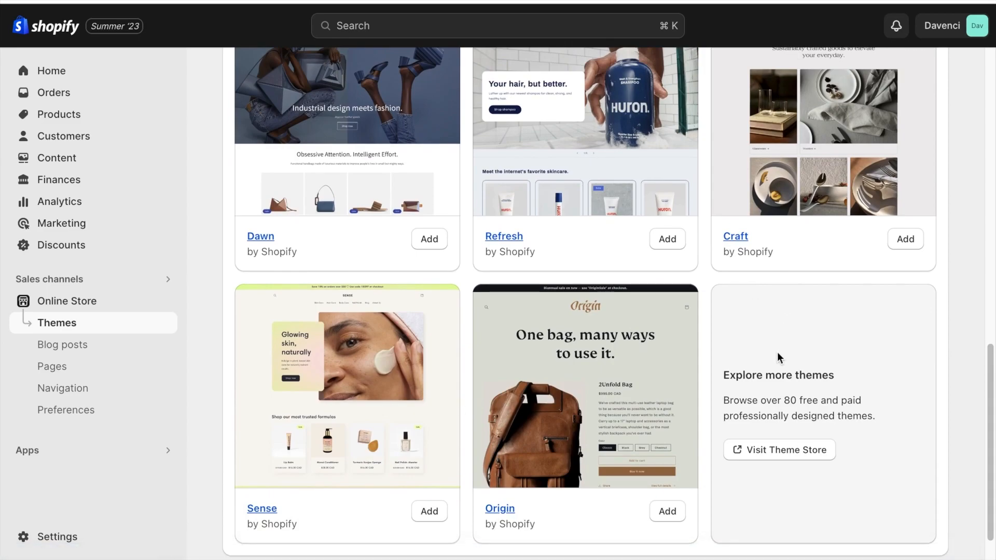
{"action": "left_click", "coordinate": [761, 450]}
{"action": "left_click", "coordinate": [85, 273]}
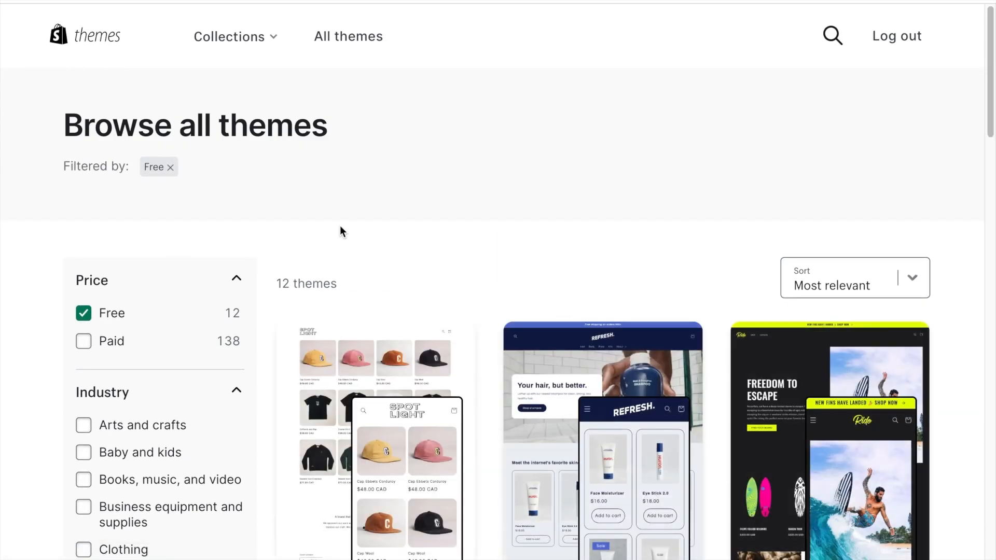
Look through the free themes offered in the Theme Store.
{"action": "scroll", "coordinate": [340, 229], "scroll_direction": "down", "scroll_amount": 1}
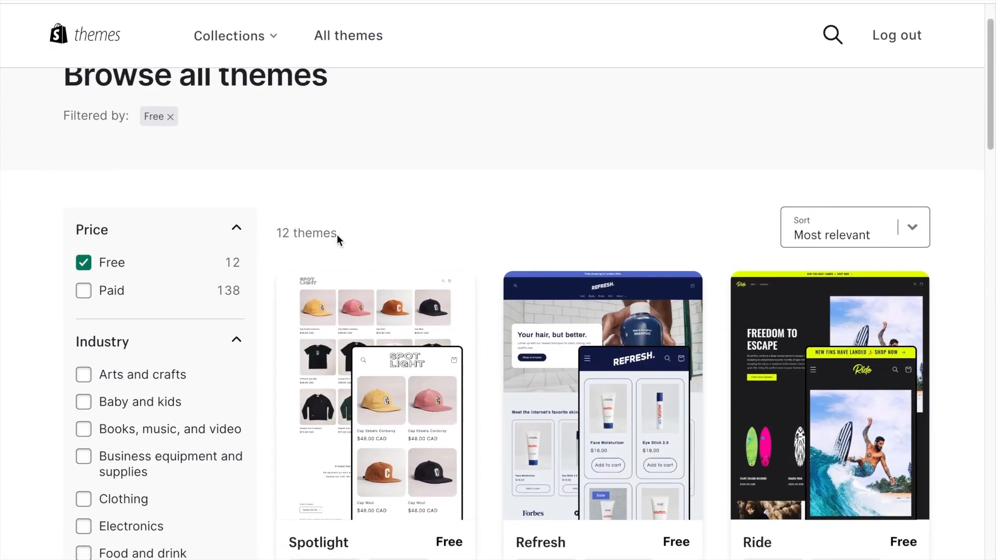
{"action": "scroll", "coordinate": [438, 208], "scroll_direction": "down", "scroll_amount": 1}
{"action": "scroll", "coordinate": [439, 204], "scroll_direction": "down", "scroll_amount": 1}
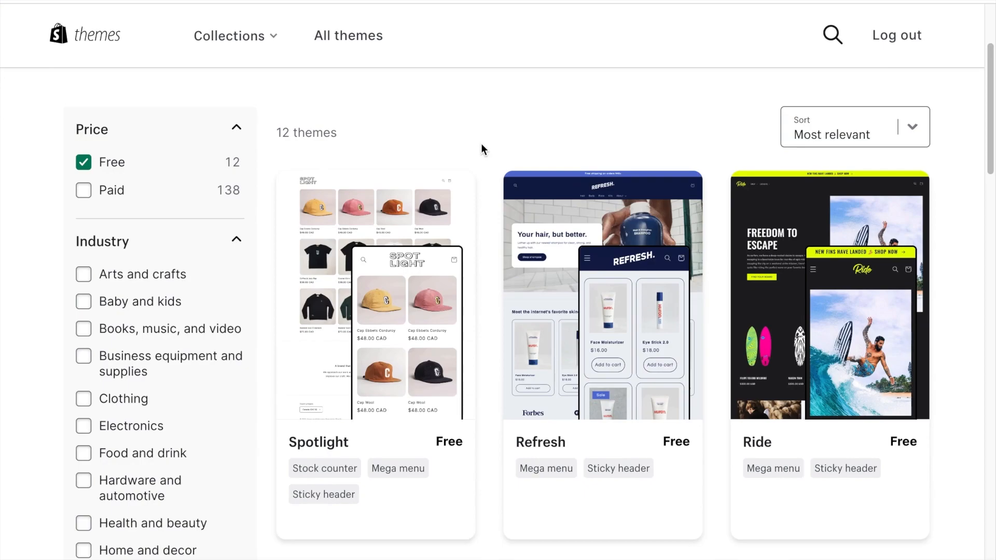
{"action": "scroll", "coordinate": [481, 145], "scroll_direction": "down", "scroll_amount": 1}
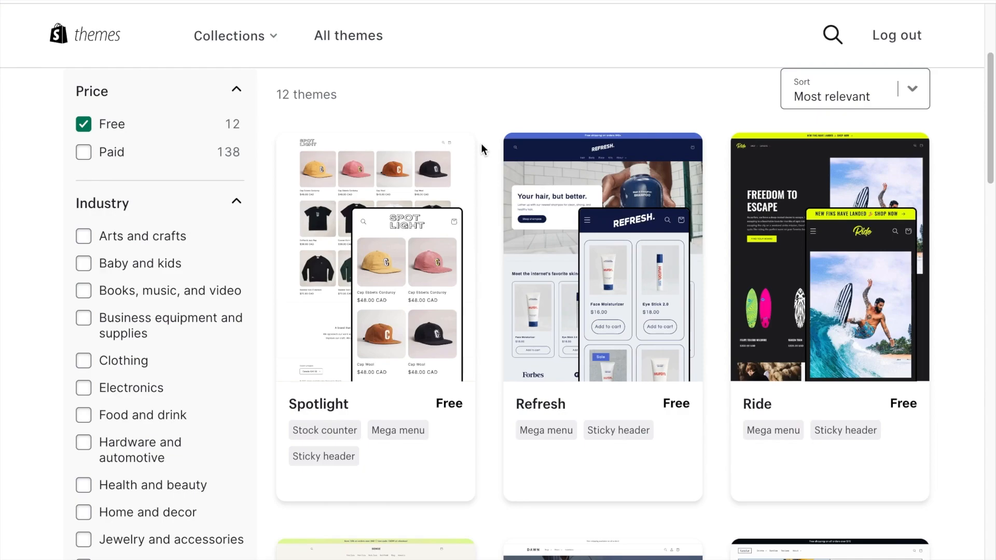
{"action": "scroll", "coordinate": [481, 143], "scroll_direction": "down", "scroll_amount": 1}
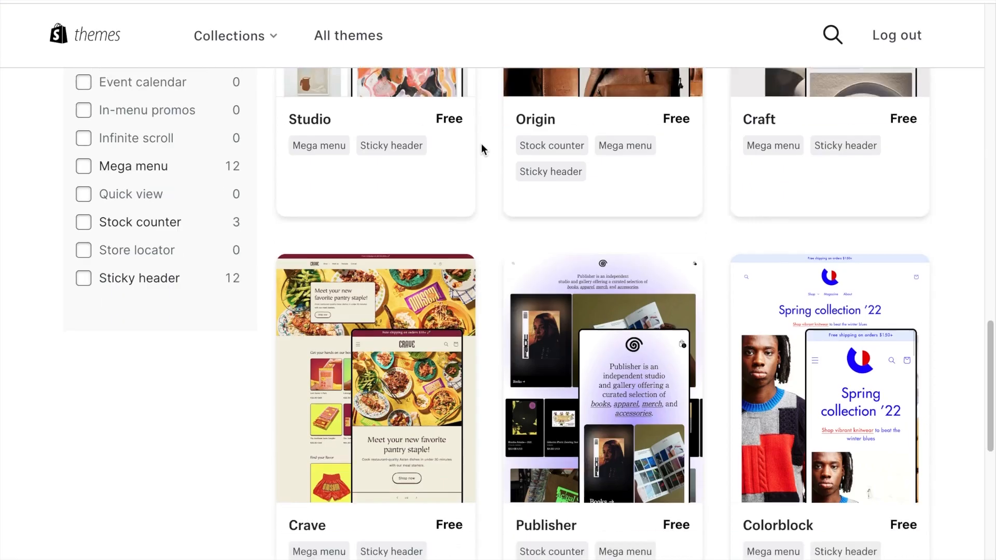
{"action": "scroll", "coordinate": [430, 113], "scroll_direction": "down", "scroll_amount": 1}
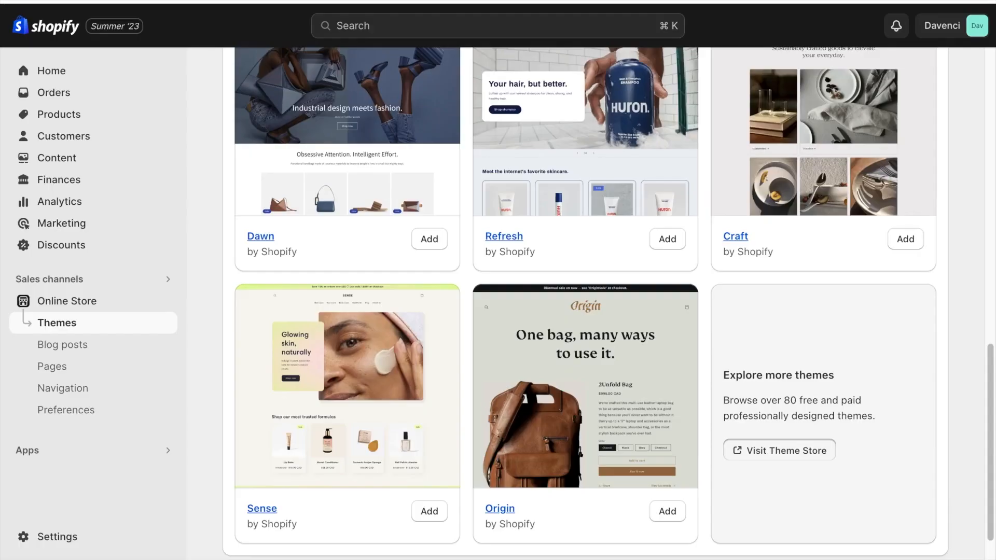
Back in the store admin, add the free Refresh theme to the theme library and open it for customization.
{"action": "scroll", "coordinate": [407, 216], "scroll_direction": "up", "scroll_amount": 1}
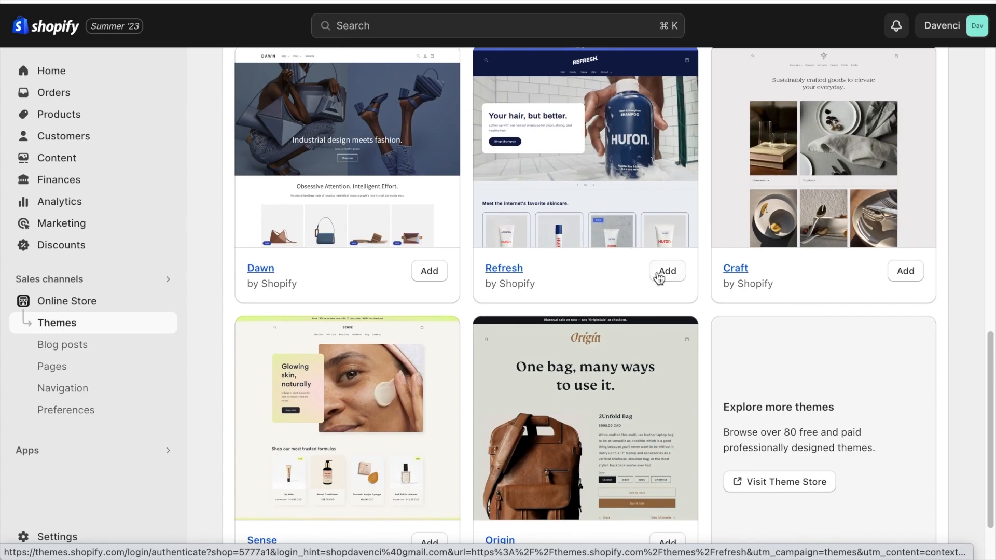
{"action": "left_click", "coordinate": [667, 272]}
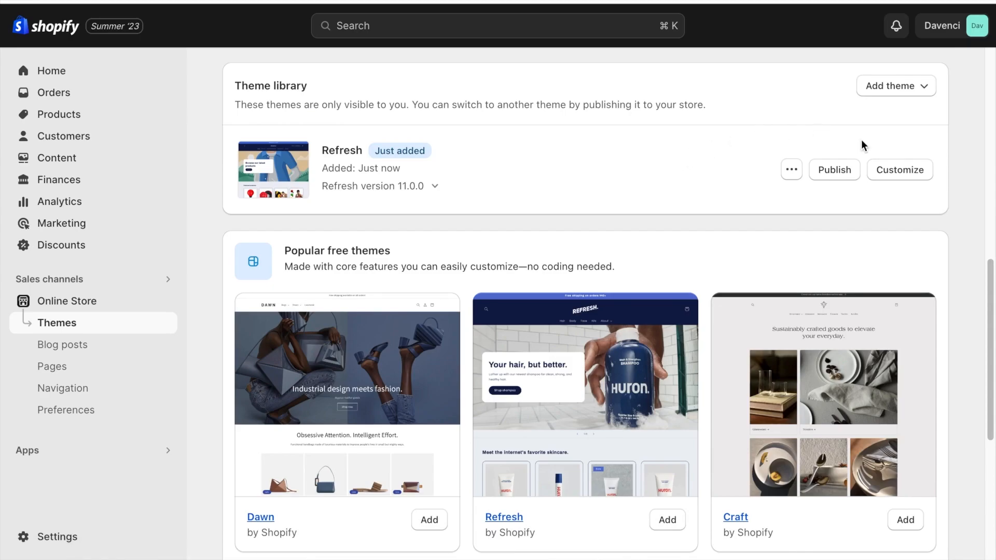
{"action": "left_click", "coordinate": [884, 164]}
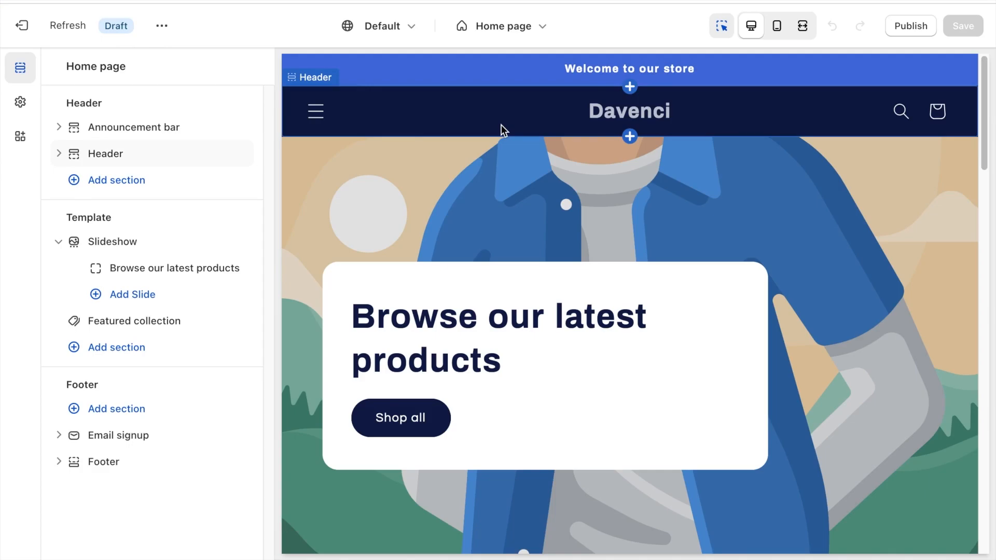
Examine the list of store pages and templates that can be edited in the theme.
{"action": "left_click", "coordinate": [501, 36]}
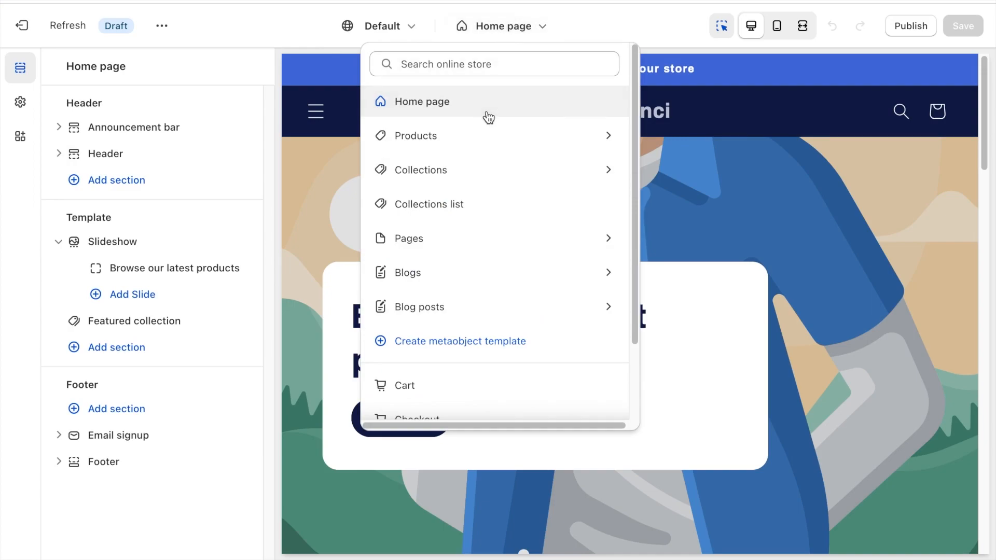
{"action": "scroll", "coordinate": [489, 118], "scroll_direction": "down", "scroll_amount": 2}
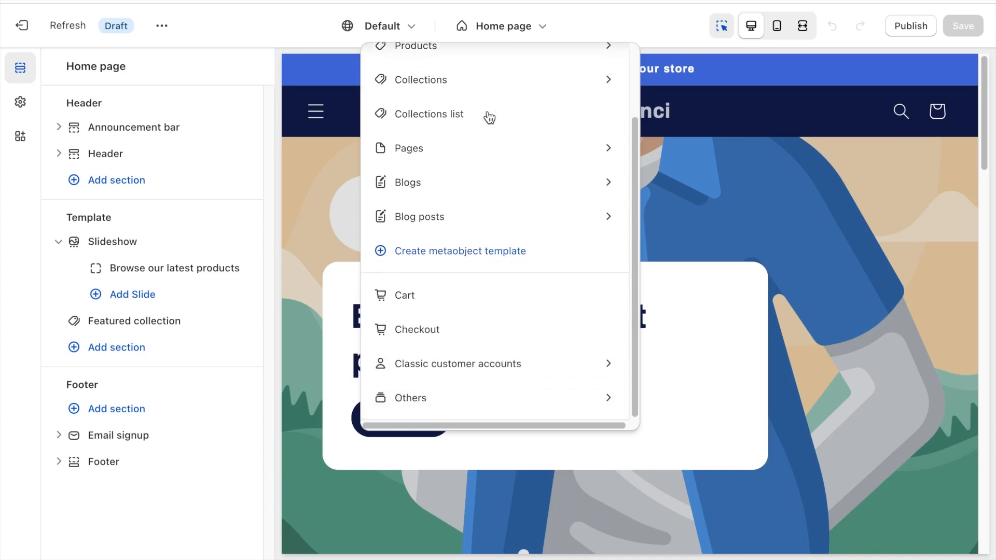
{"action": "scroll", "coordinate": [489, 118], "scroll_direction": "up", "scroll_amount": 2}
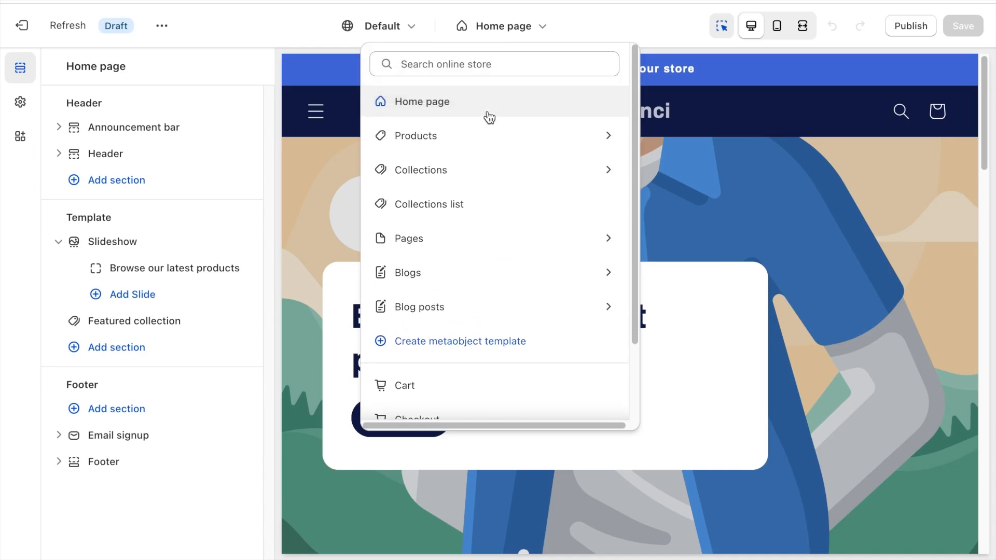
{"action": "left_click", "coordinate": [561, 35]}
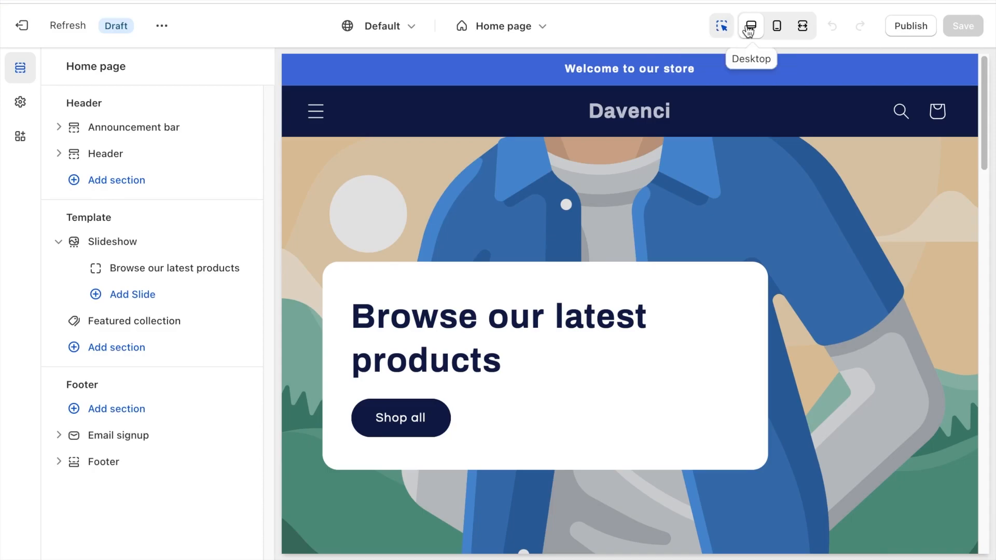
Preview the home page in mobile and fullscreen views, ending in the mobile view.
{"action": "left_click", "coordinate": [776, 31]}
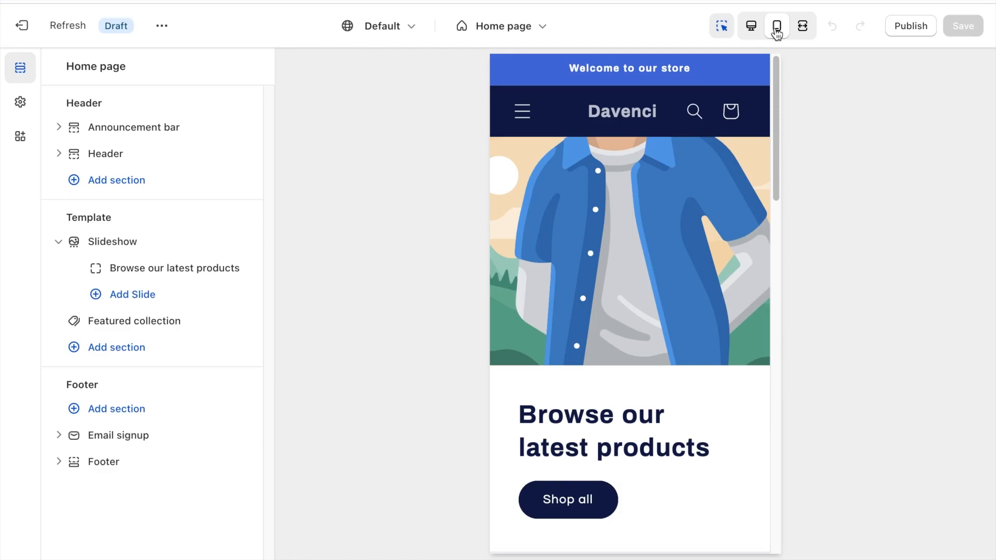
{"action": "left_click", "coordinate": [803, 34]}
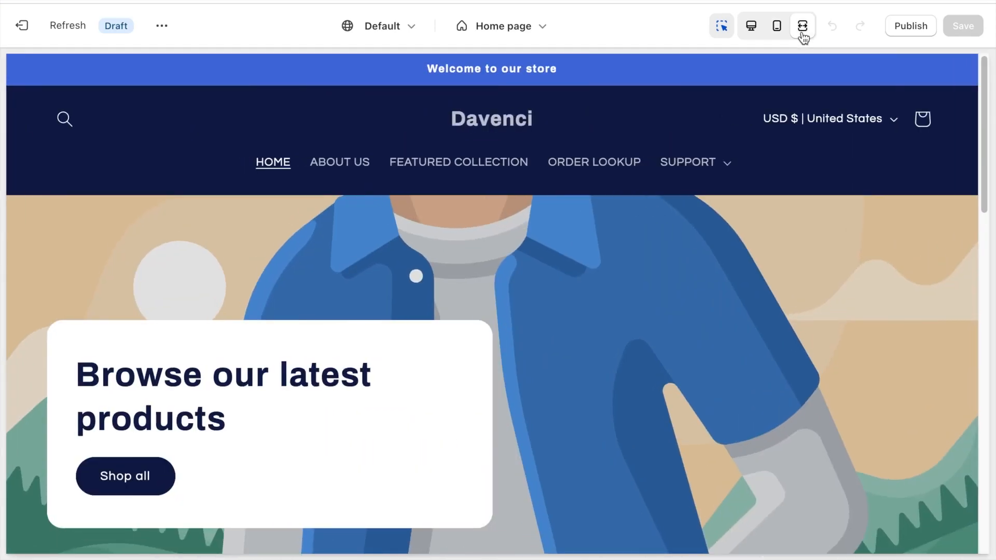
{"action": "left_click", "coordinate": [776, 31]}
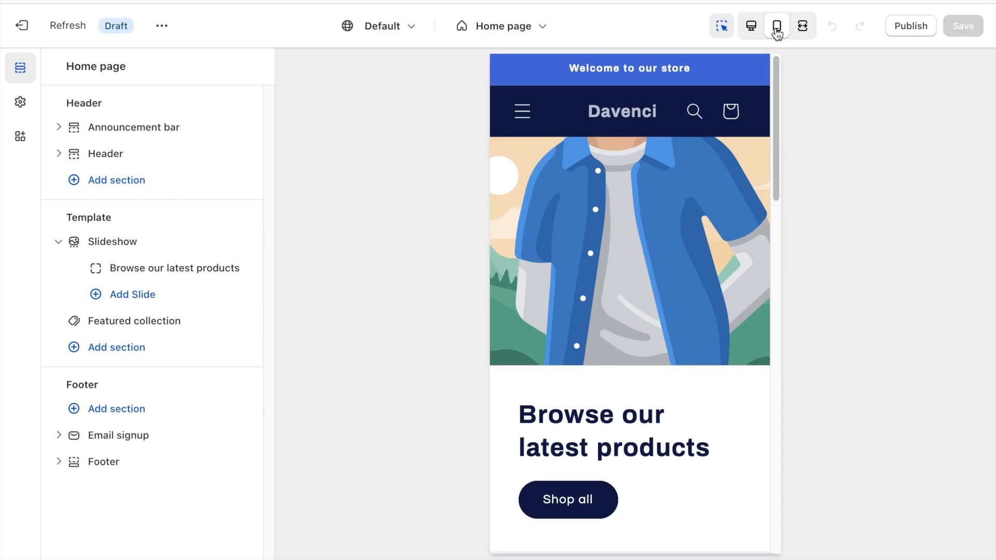
Check the announcement bar's current scheme colors, then change the bar's color scheme to Scheme 3.
{"action": "left_click", "coordinate": [135, 127]}
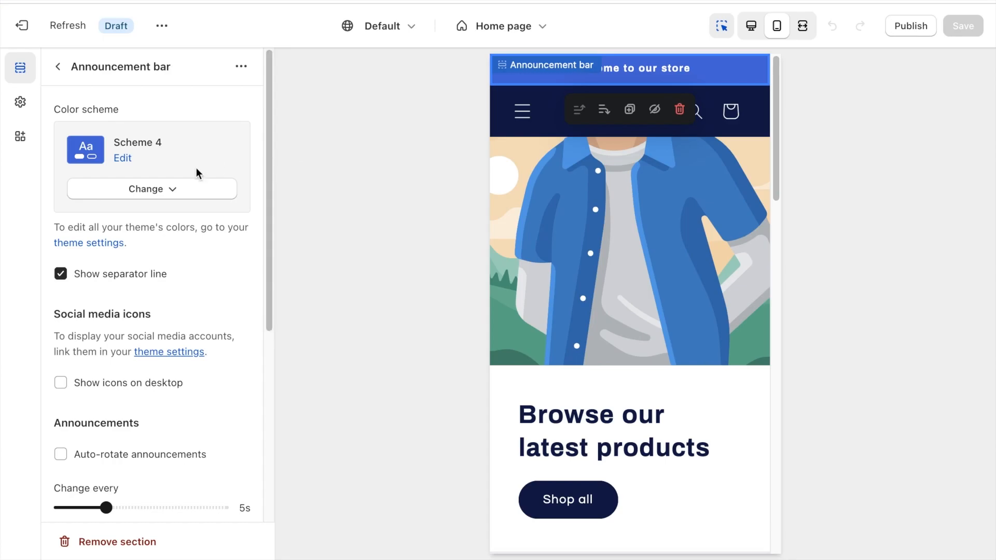
{"action": "left_click", "coordinate": [126, 159]}
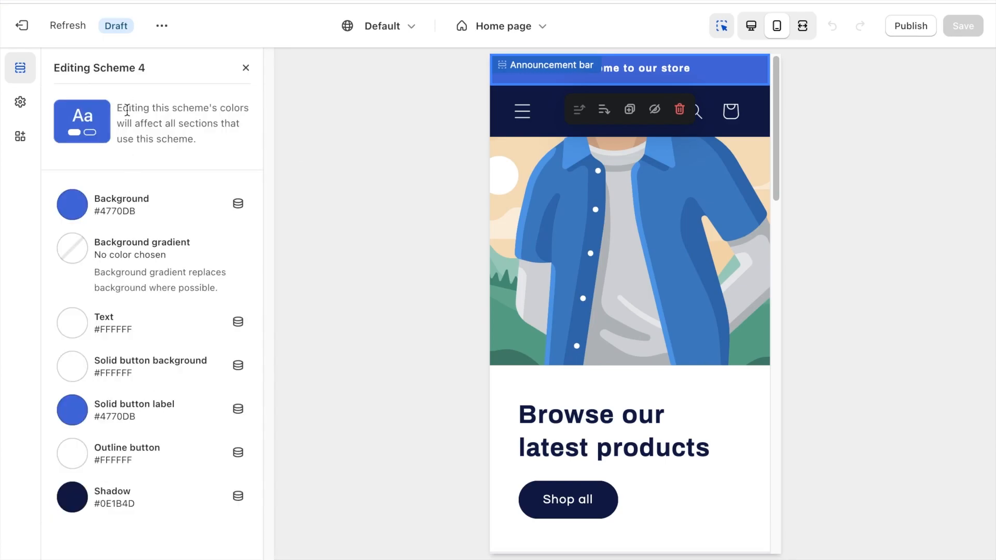
{"action": "left_click", "coordinate": [239, 70]}
{"action": "left_click", "coordinate": [148, 190]}
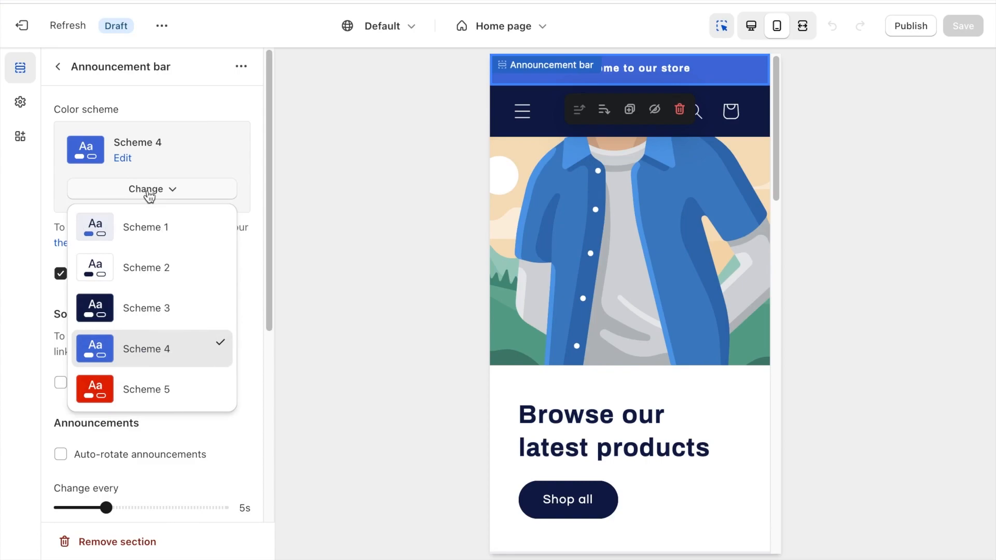
{"action": "left_click", "coordinate": [148, 308]}
{"action": "left_click", "coordinate": [136, 191]}
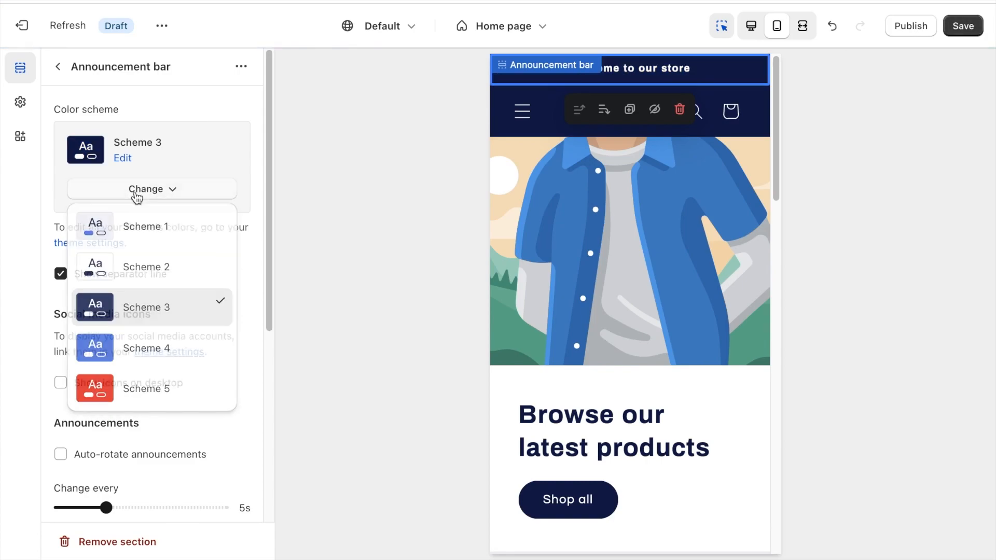
{"action": "left_click", "coordinate": [138, 190]}
Edit Scheme 3 and set its background color to black, #000000.
{"action": "left_click", "coordinate": [123, 161]}
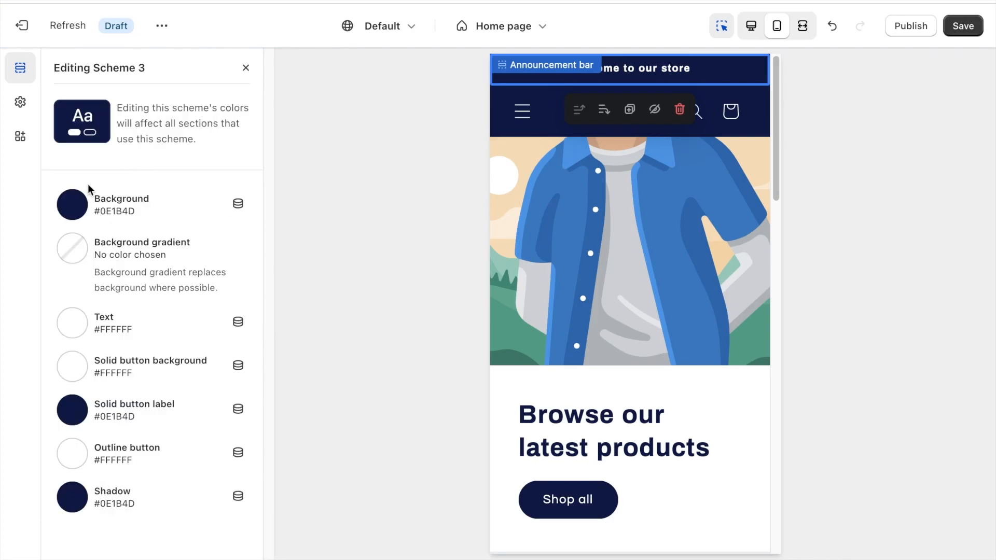
{"action": "left_click", "coordinate": [72, 204]}
{"action": "left_click", "coordinate": [69, 345]}
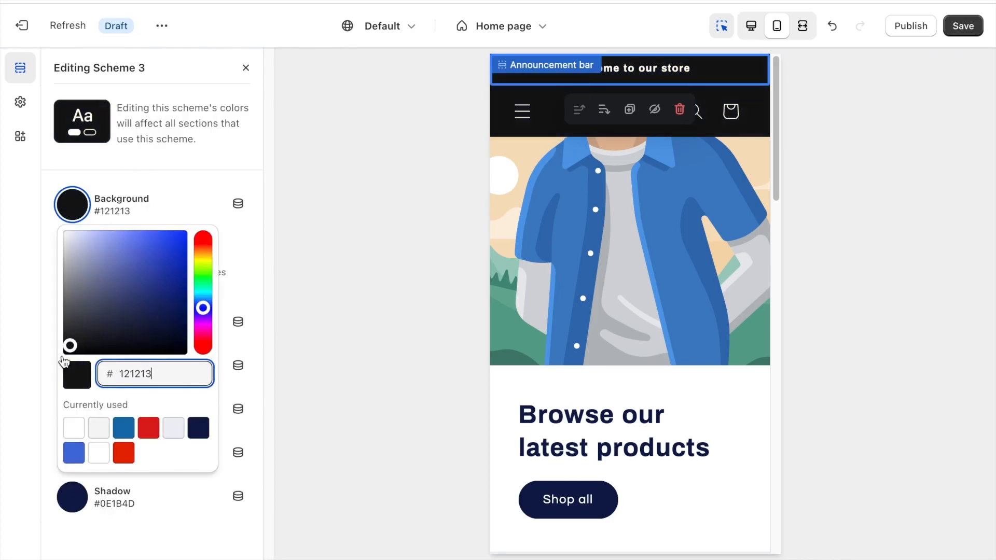
{"action": "left_click", "coordinate": [28, 424]}
Set Scheme 3's solid button label and shadow colors to #000000 and finish editing the scheme.
{"action": "left_click", "coordinate": [72, 324]}
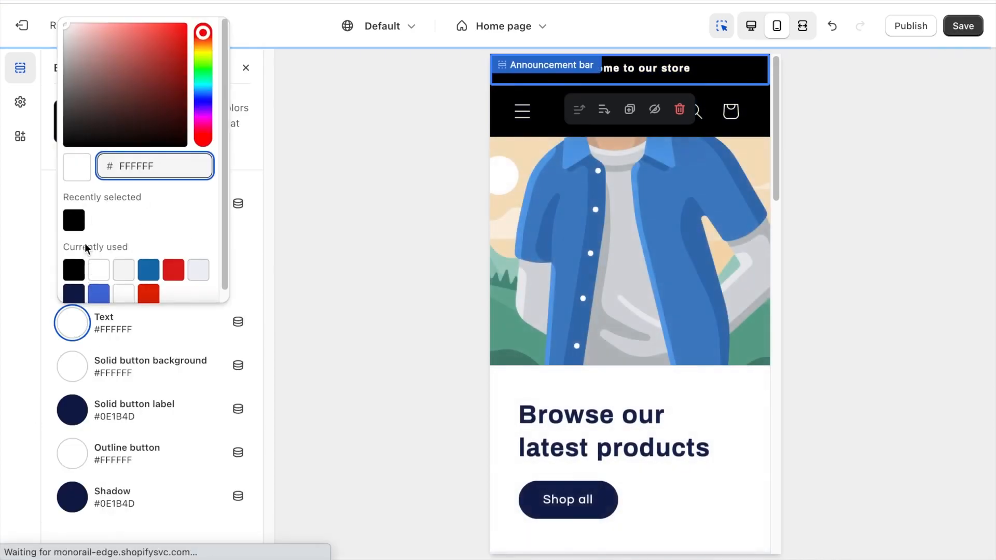
{"action": "left_click", "coordinate": [74, 416]}
{"action": "left_click", "coordinate": [73, 291]}
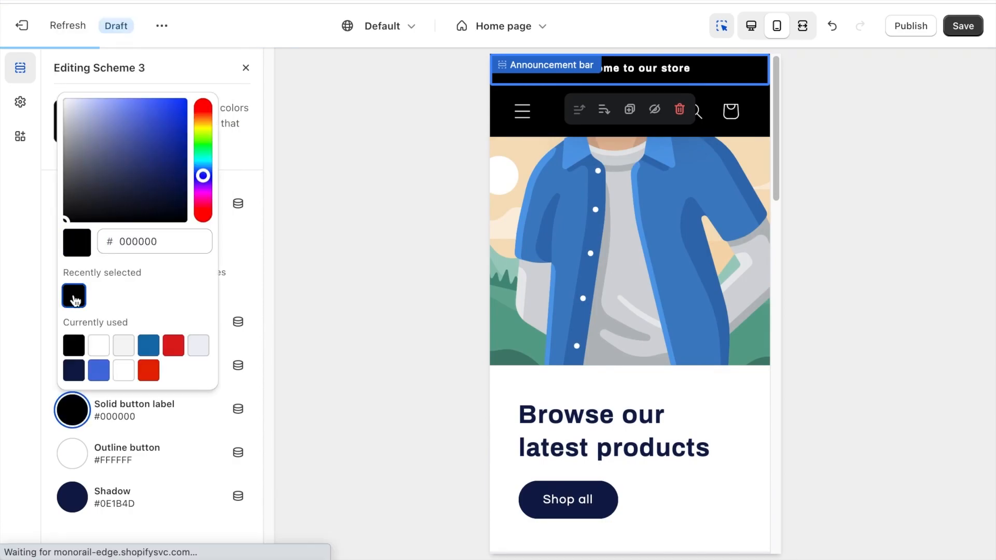
{"action": "left_click", "coordinate": [74, 501]}
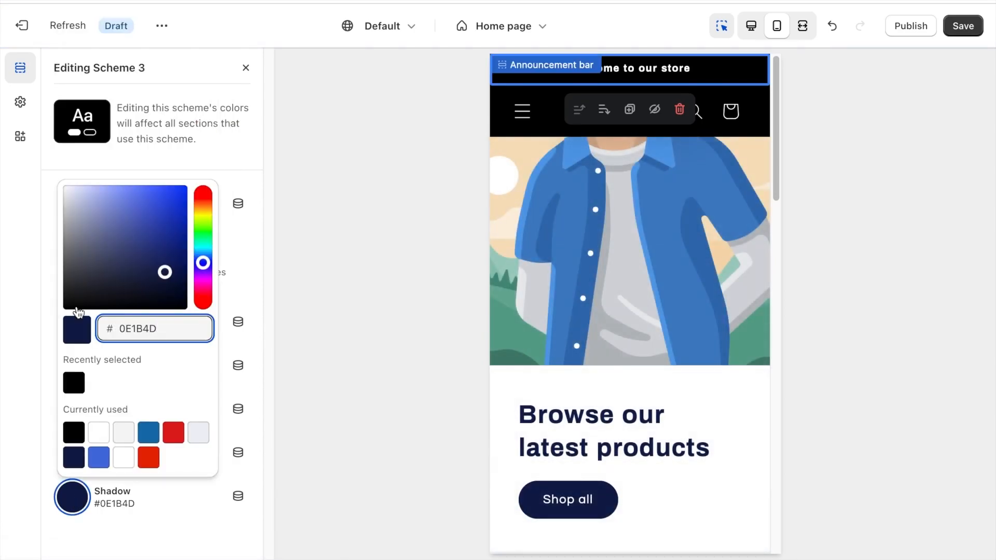
{"action": "left_click", "coordinate": [74, 382]}
{"action": "left_click", "coordinate": [318, 301]}
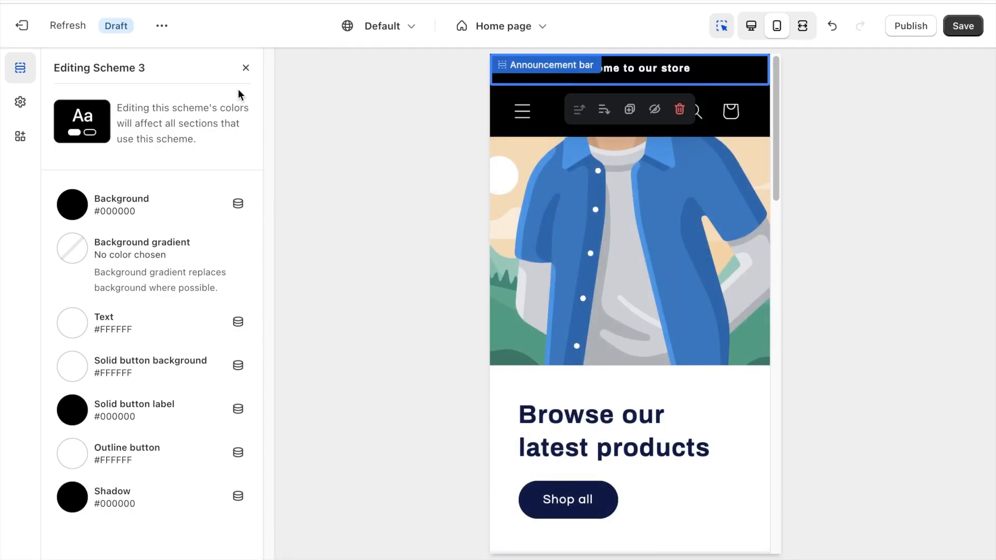
{"action": "left_click", "coordinate": [246, 68]}
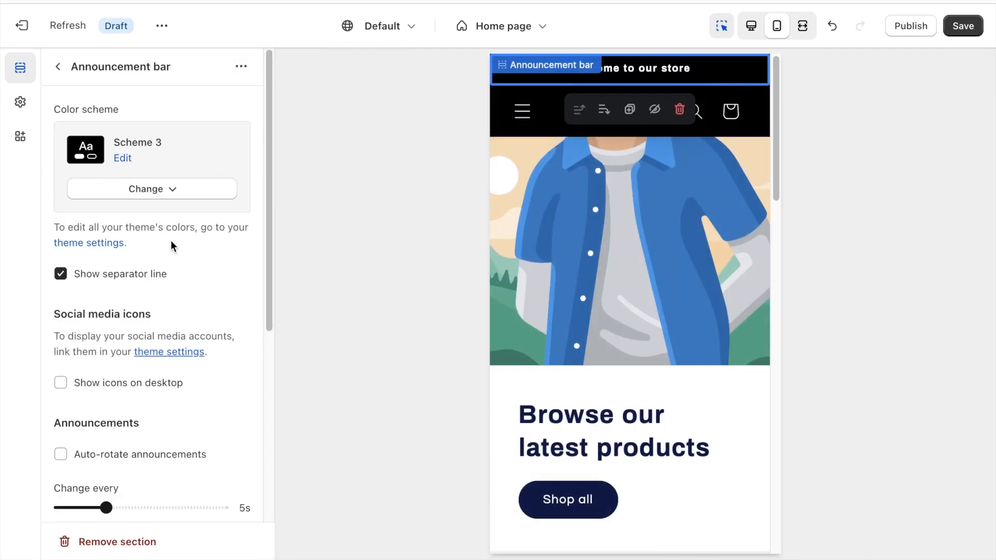
Turn off the announcement bar's separator line and review its remaining options, including the social media links in the theme settings.
{"action": "left_click", "coordinate": [145, 275]}
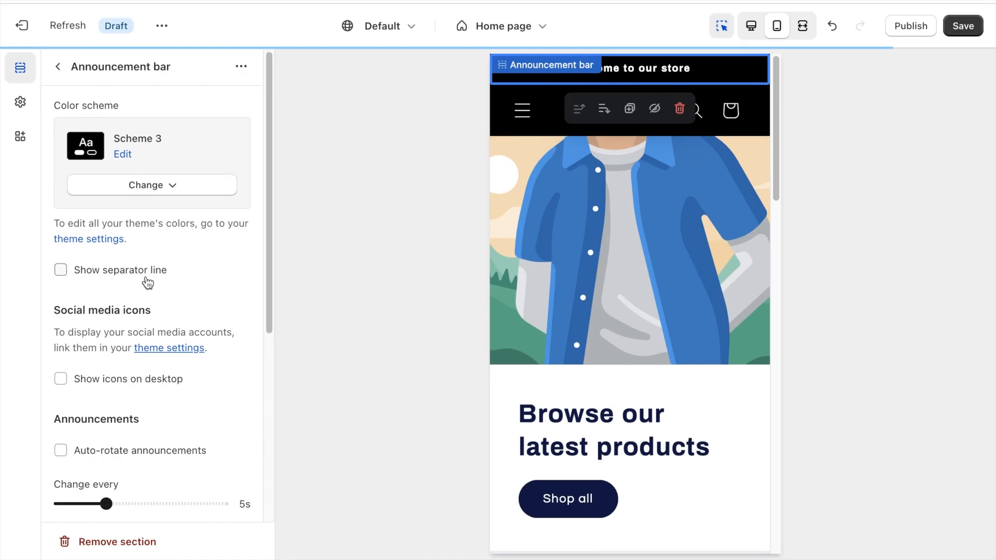
{"action": "scroll", "coordinate": [119, 298], "scroll_direction": "down", "scroll_amount": 2}
{"action": "scroll", "coordinate": [127, 291], "scroll_direction": "down", "scroll_amount": 3}
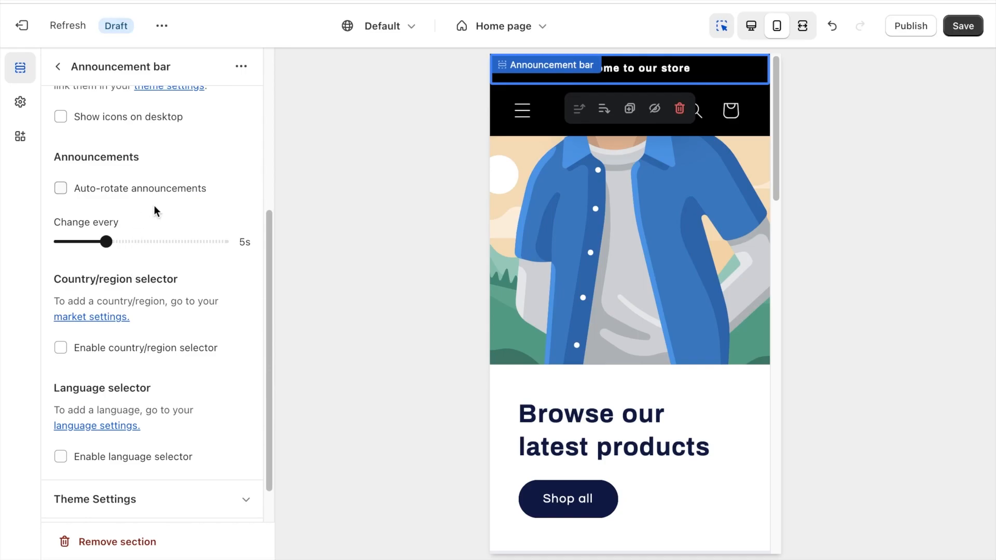
{"action": "left_click", "coordinate": [125, 499]}
{"action": "scroll", "coordinate": [138, 413], "scroll_direction": "down", "scroll_amount": 6}
{"action": "scroll", "coordinate": [138, 414], "scroll_direction": "down", "scroll_amount": 8}
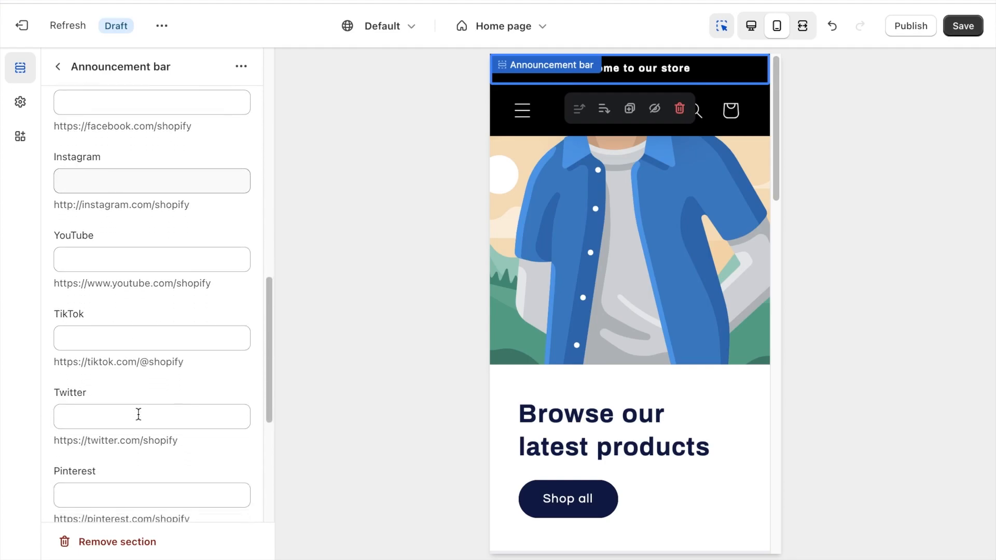
{"action": "scroll", "coordinate": [138, 414], "scroll_direction": "up", "scroll_amount": 10}
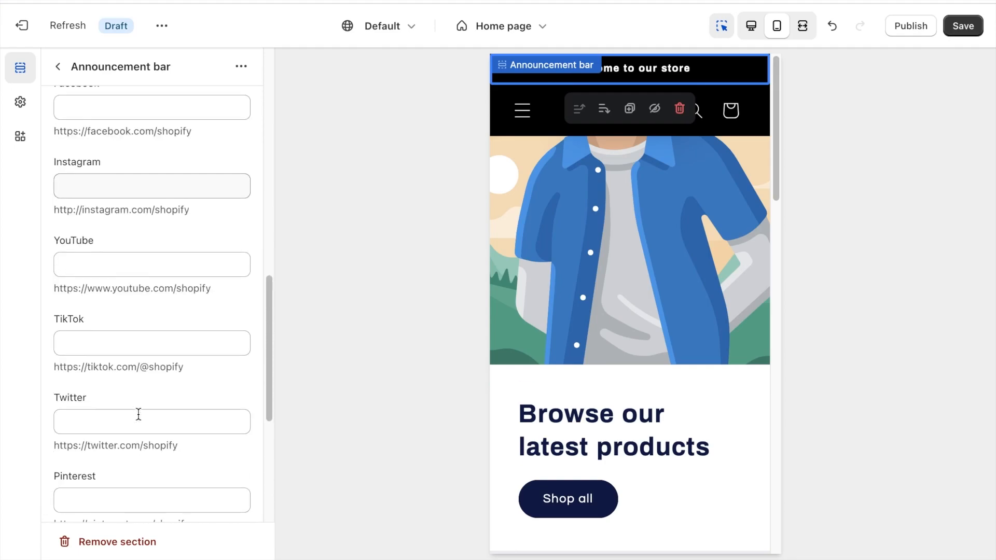
{"action": "left_click", "coordinate": [147, 246]}
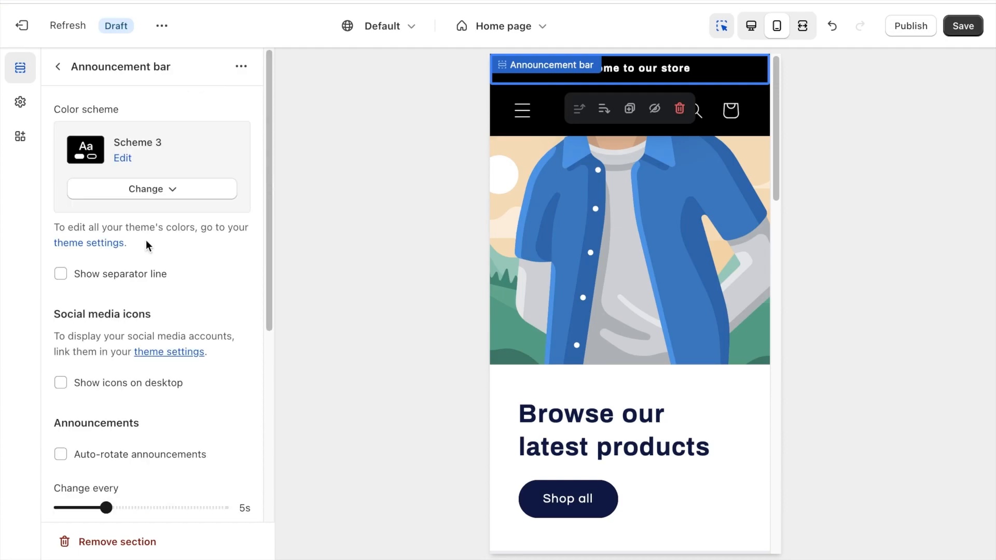
Set the announcement's text to "FREE SHIPPING OVER $50" and check its link options without adding a link.
{"action": "left_click", "coordinate": [58, 67]}
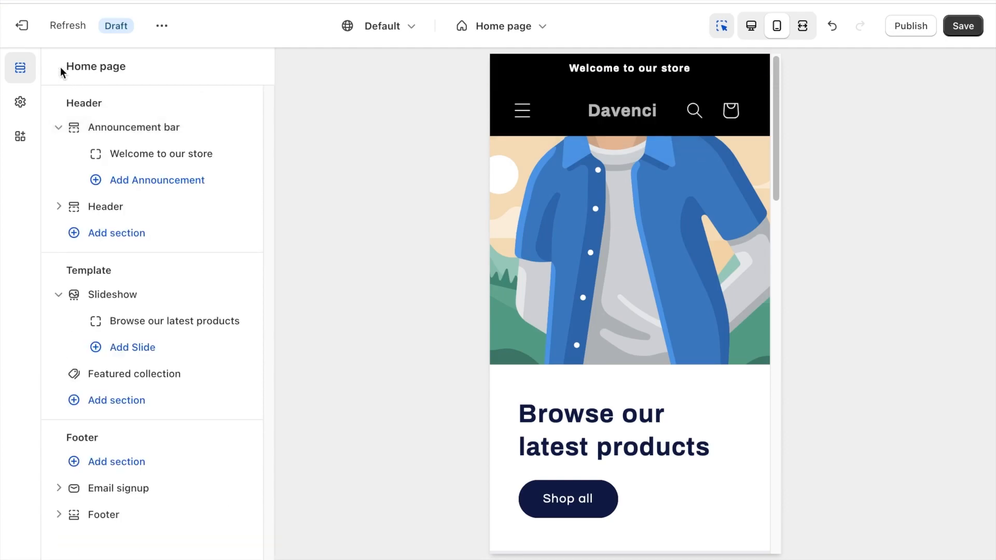
{"action": "left_click", "coordinate": [156, 154]}
{"action": "triple_click", "coordinate": [156, 137]}
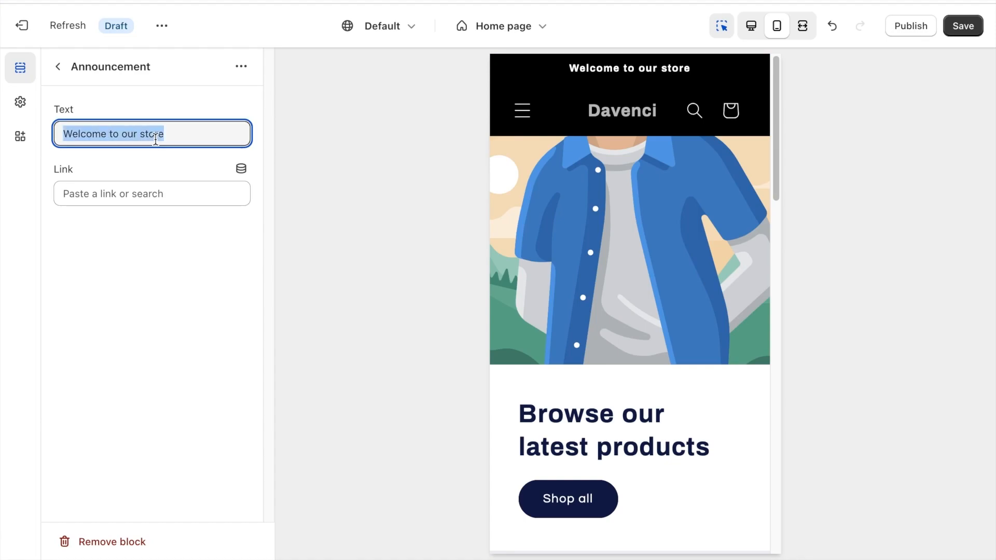
{"action": "type", "text": "FREE SHI"}
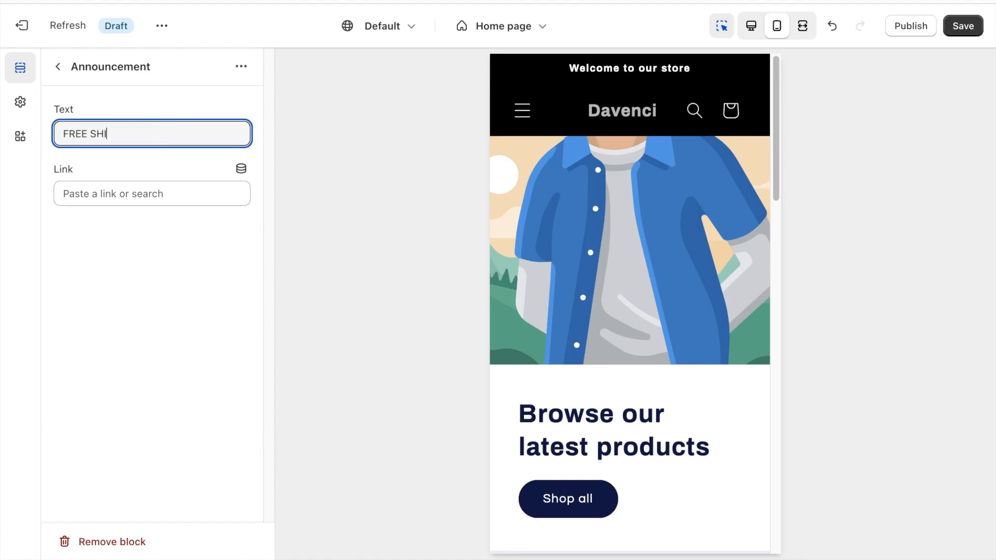
{"action": "type", "text": "PPING OVER $50"}
{"action": "left_click", "coordinate": [144, 266]}
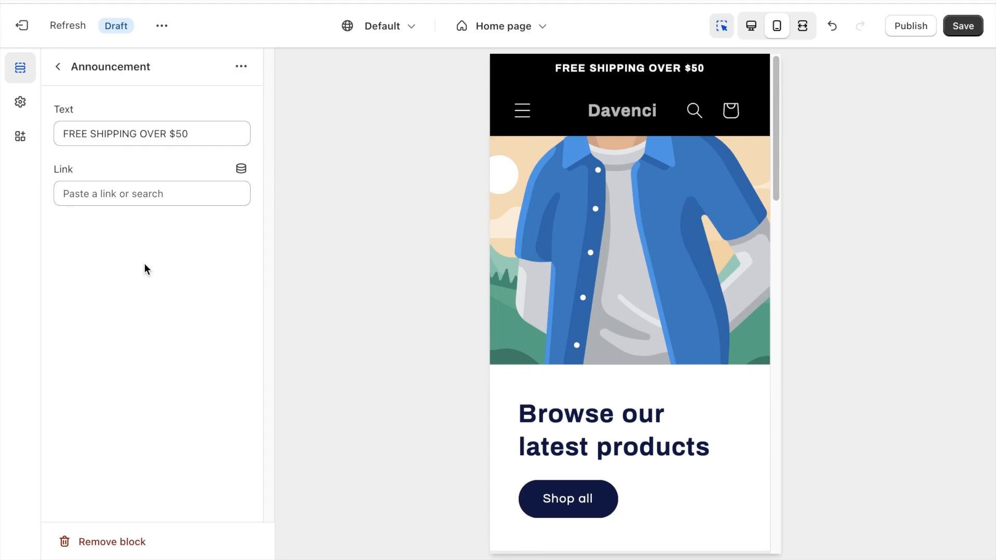
{"action": "left_click", "coordinate": [120, 197]}
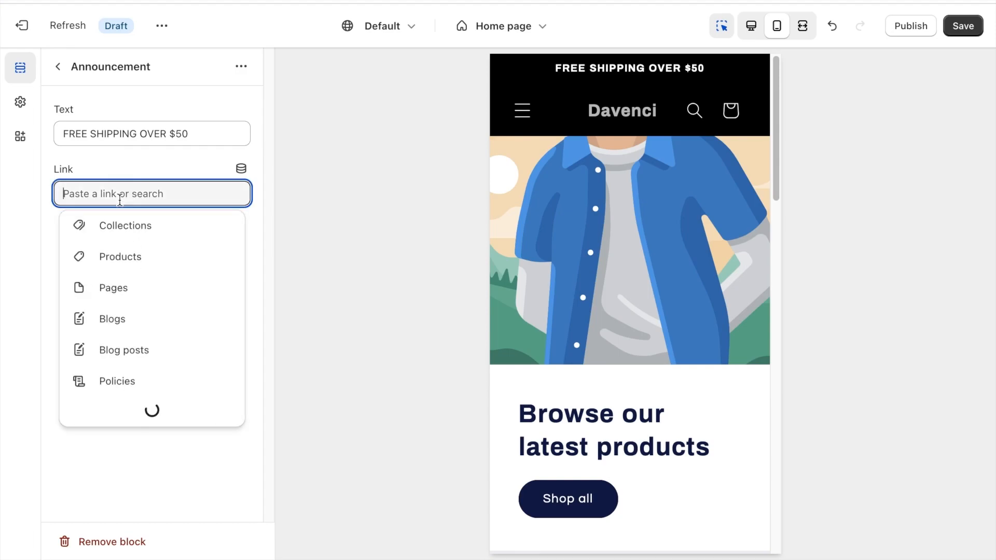
{"action": "left_click", "coordinate": [127, 174]}
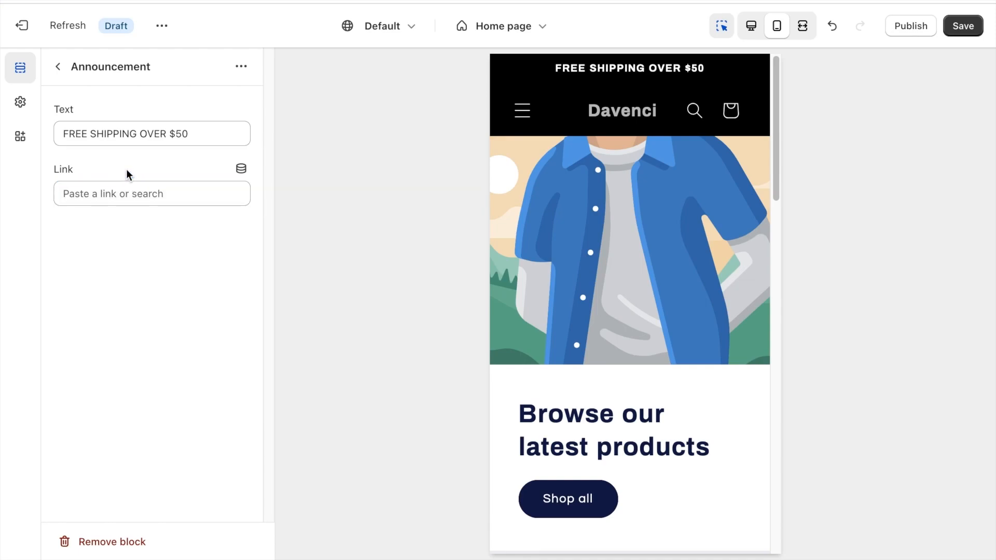
Open the Header section's settings, check the menu selection and preview the expanded mobile menu.
{"action": "left_click", "coordinate": [56, 67]}
{"action": "left_click", "coordinate": [144, 218]}
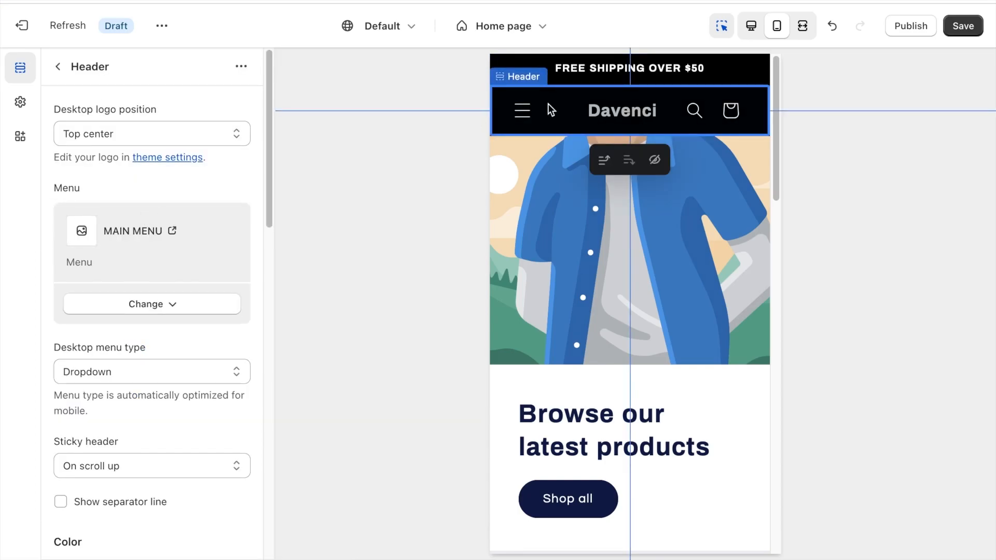
{"action": "left_click", "coordinate": [158, 307]}
{"action": "left_click", "coordinate": [158, 309]}
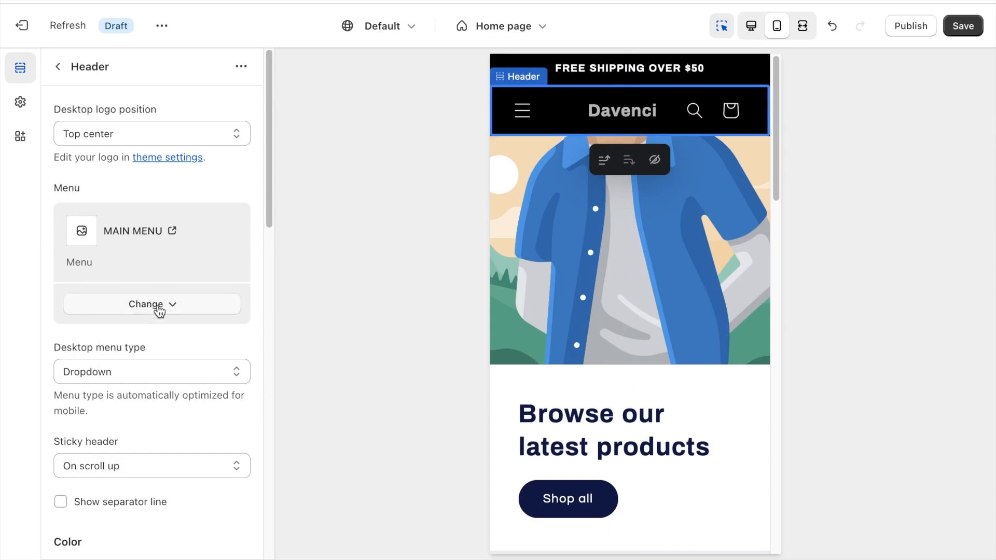
{"action": "left_click", "coordinate": [523, 110]}
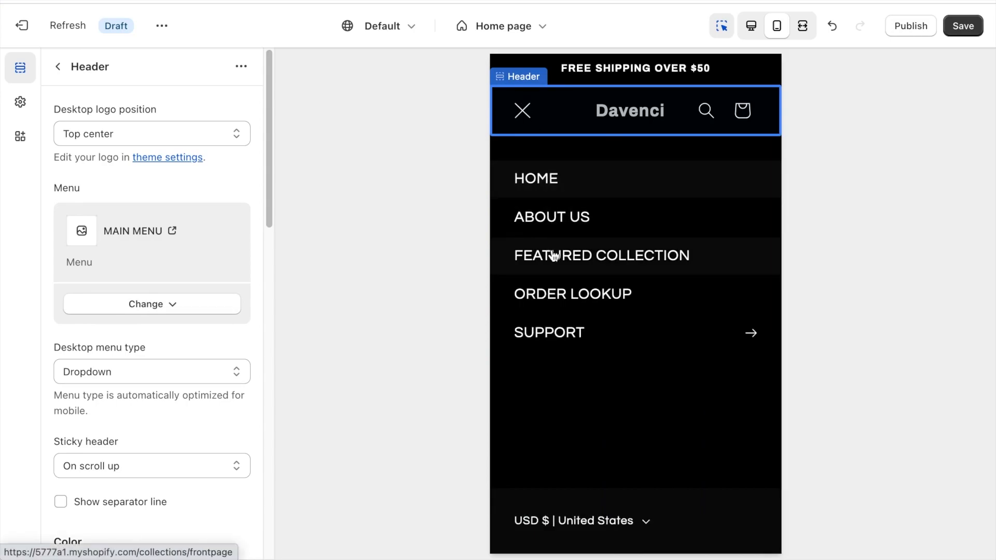
{"action": "left_click", "coordinate": [523, 111]}
Turn off the header's country/region selector and language selector.
{"action": "scroll", "coordinate": [168, 368], "scroll_direction": "down", "scroll_amount": 6}
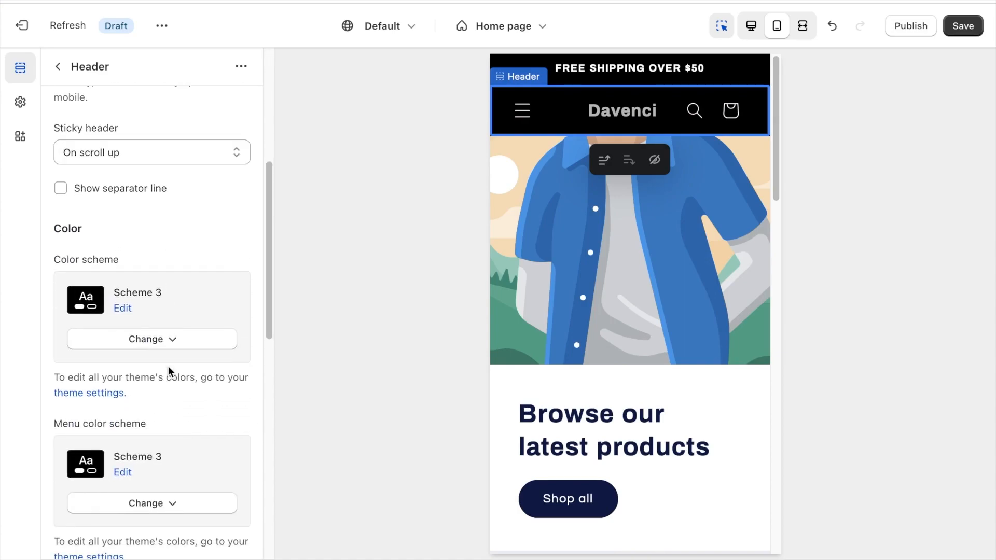
{"action": "scroll", "coordinate": [174, 297], "scroll_direction": "down", "scroll_amount": 6}
{"action": "scroll", "coordinate": [174, 303], "scroll_direction": "down", "scroll_amount": 3}
{"action": "left_click", "coordinate": [64, 227]}
{"action": "left_click", "coordinate": [68, 334]}
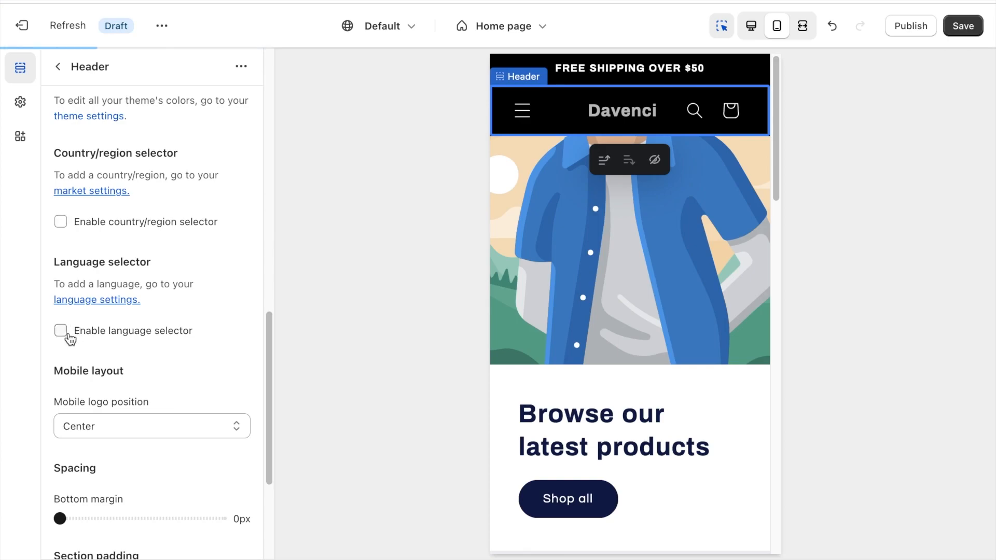
Set the header section's top and bottom padding to 0px.
{"action": "scroll", "coordinate": [72, 338], "scroll_direction": "down", "scroll_amount": 5}
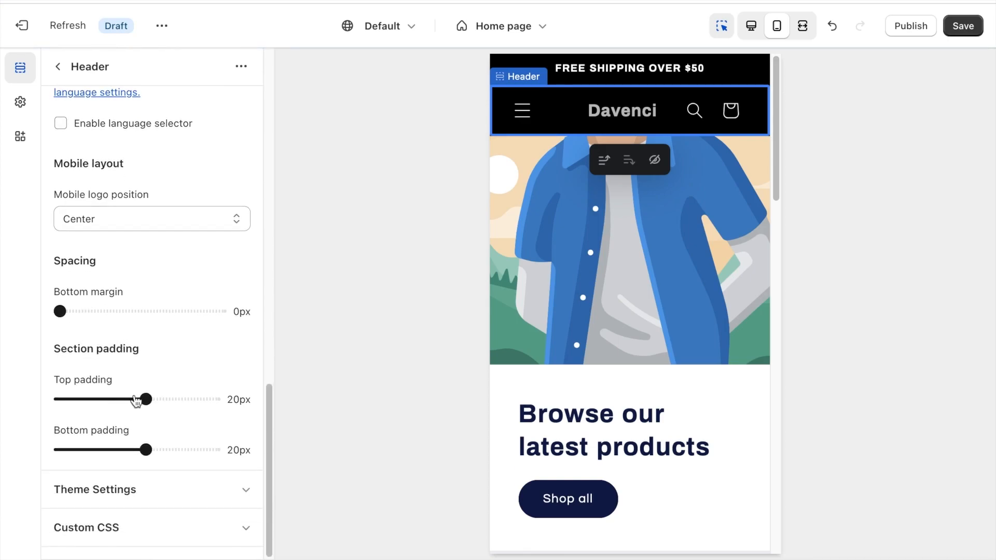
{"action": "left_click_drag", "start_coordinate": [134, 401], "coordinate": [41, 398]}
{"action": "left_click_drag", "start_coordinate": [145, 450], "coordinate": [21, 456]}
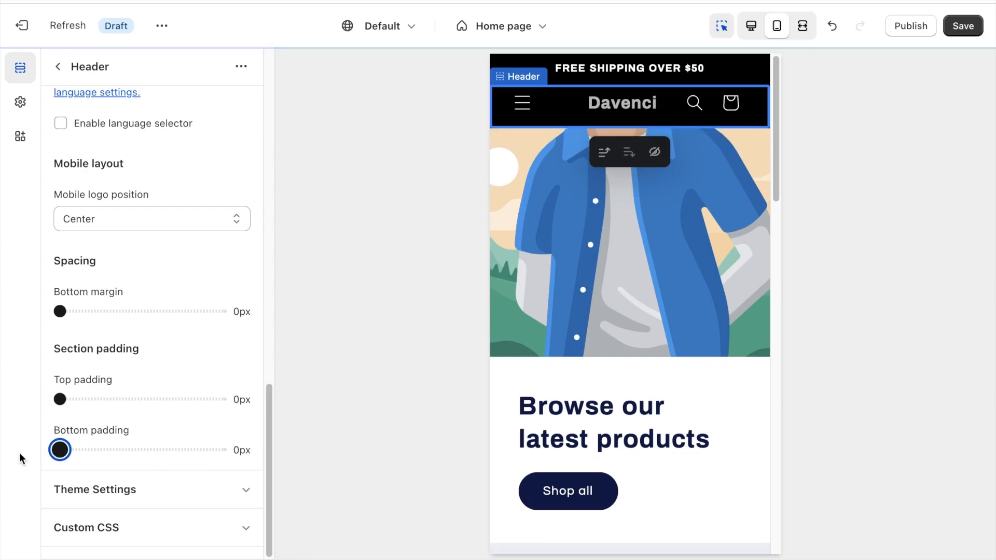
In the header's theme settings, turn off search suggestions and set the cart type to Page.
{"action": "left_click", "coordinate": [104, 484]}
{"action": "scroll", "coordinate": [114, 450], "scroll_direction": "down", "scroll_amount": 3}
{"action": "scroll", "coordinate": [114, 451], "scroll_direction": "down", "scroll_amount": 1}
{"action": "left_click", "coordinate": [61, 292]}
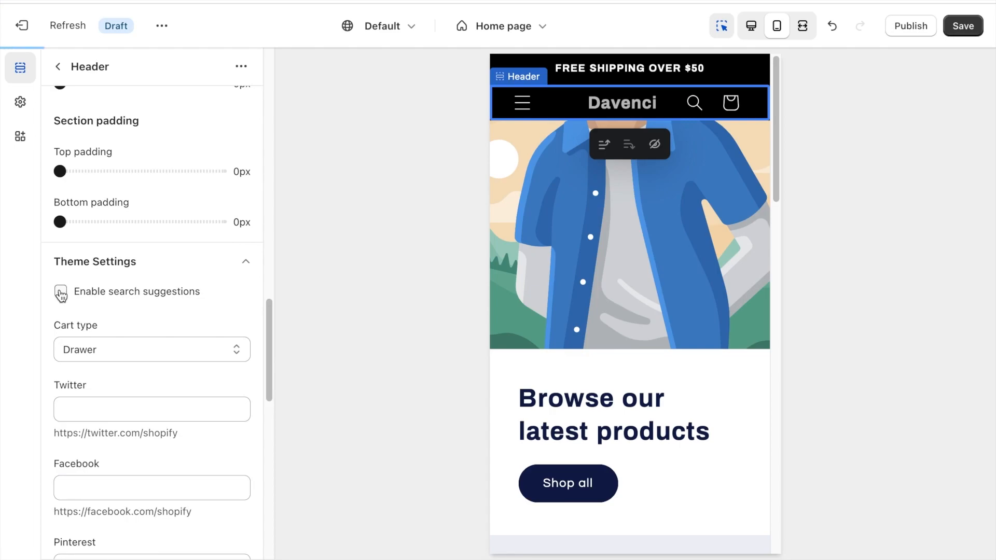
{"action": "scroll", "coordinate": [65, 288], "scroll_direction": "down", "scroll_amount": 2}
{"action": "left_click", "coordinate": [106, 255]}
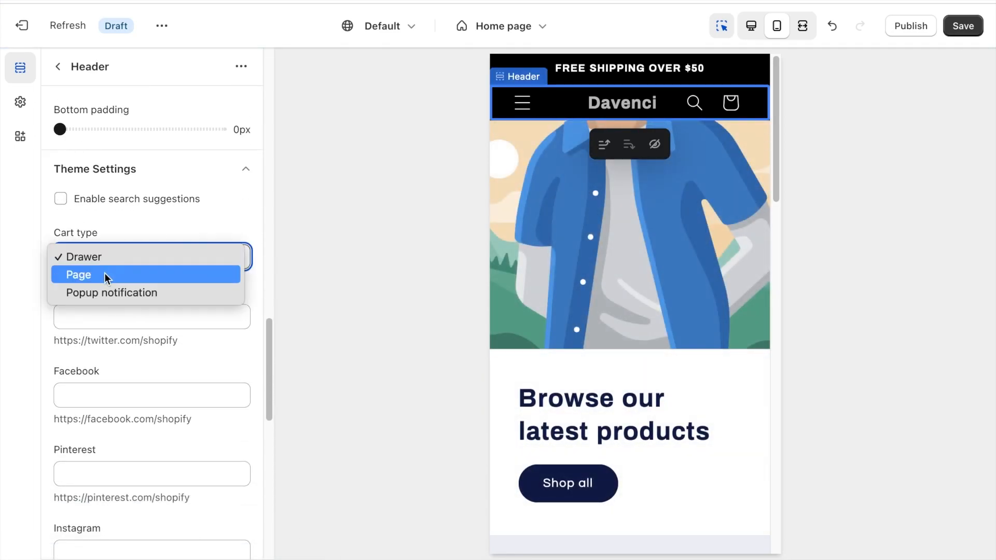
{"action": "left_click", "coordinate": [105, 274]}
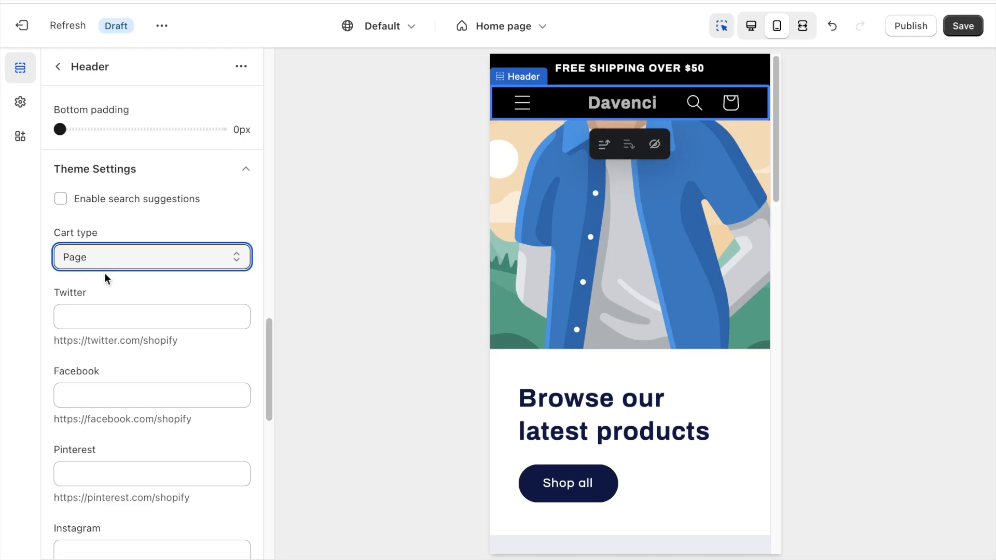
{"action": "scroll", "coordinate": [105, 273], "scroll_direction": "down", "scroll_amount": 12}
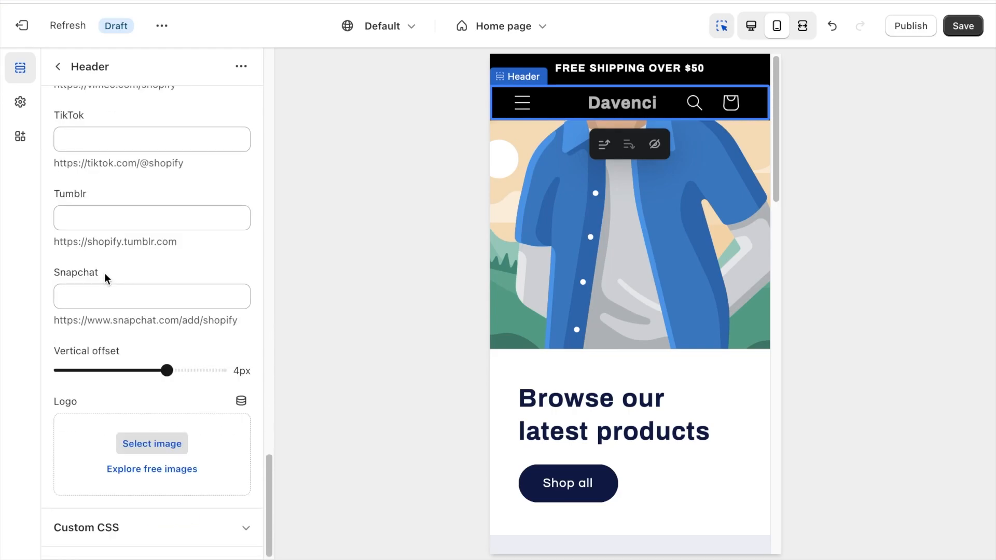
{"action": "scroll", "coordinate": [104, 273], "scroll_direction": "up", "scroll_amount": 20}
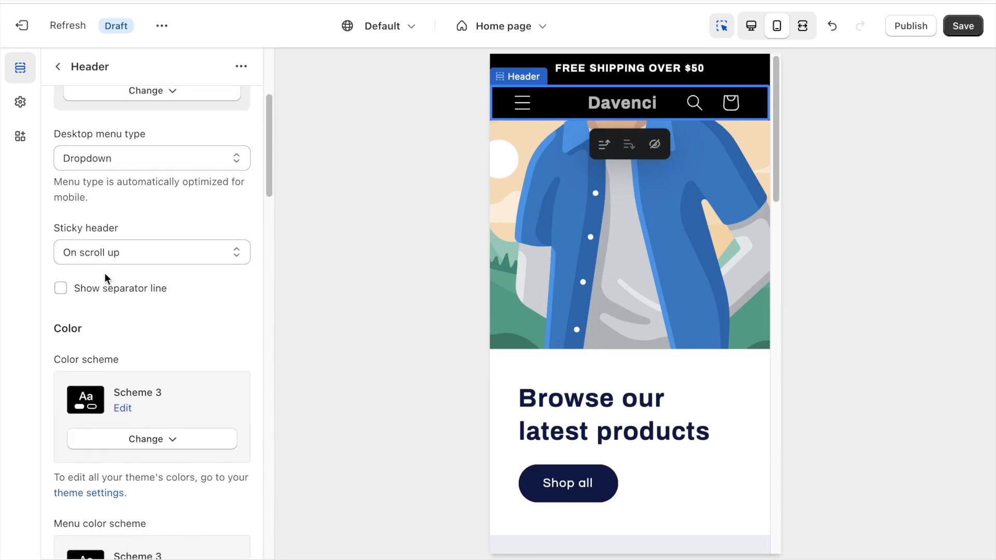
{"action": "scroll", "coordinate": [104, 273], "scroll_direction": "down", "scroll_amount": 15}
Leave the Header section and open the logo options in the overall theme settings.
{"action": "left_click", "coordinate": [59, 66]}
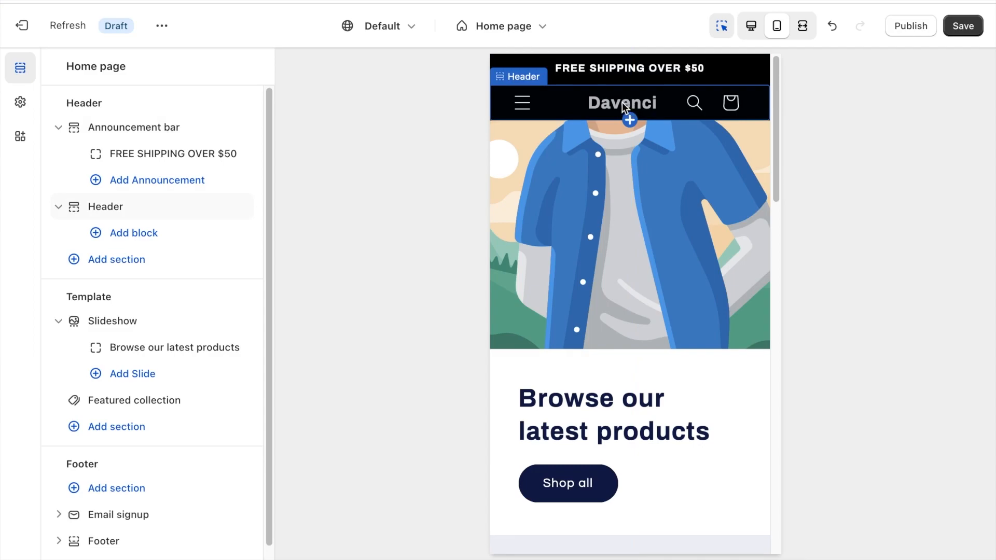
{"action": "left_click", "coordinate": [20, 104]}
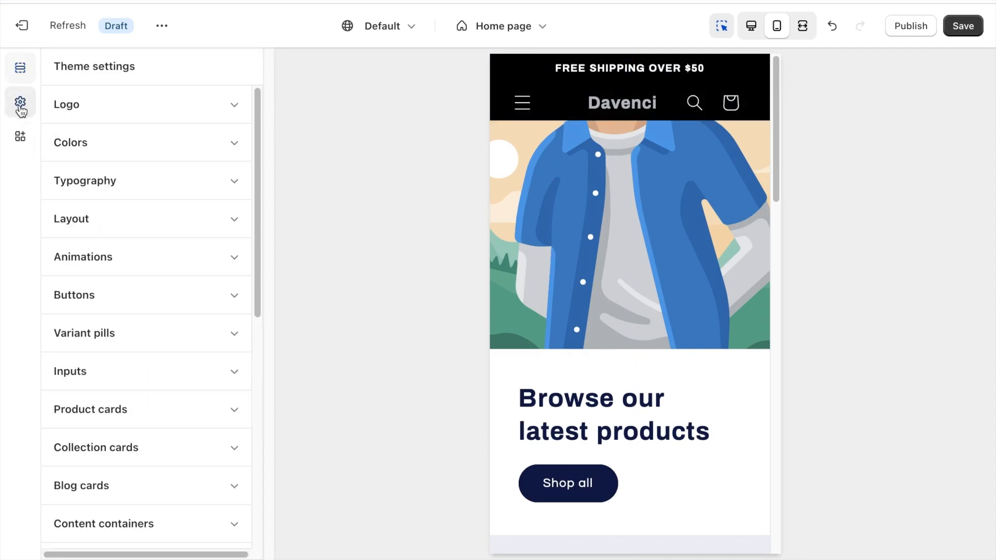
{"action": "left_click", "coordinate": [75, 103]}
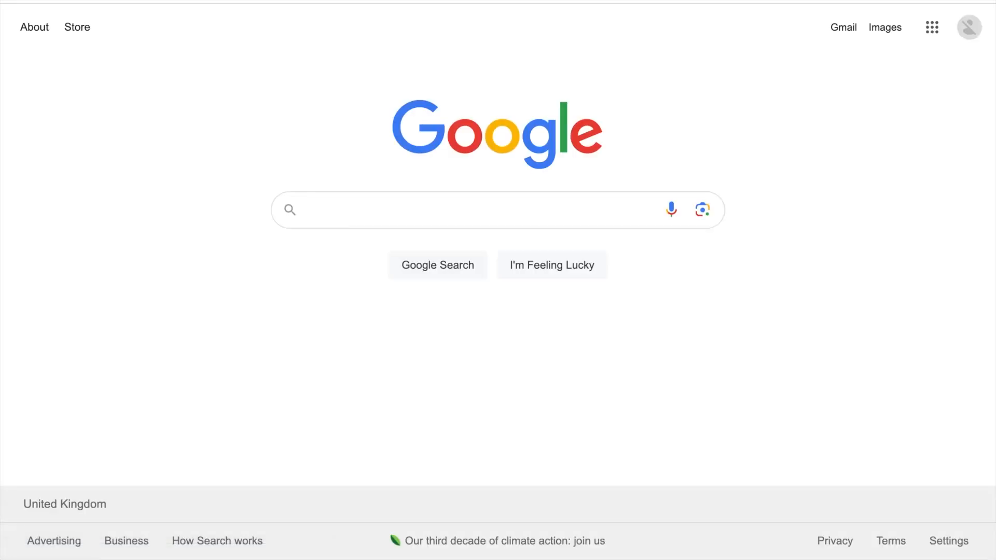
Switch to Google, search for "invert colors" and open the PineTools Invert colors online tool.
{"action": "left_click", "coordinate": [310, 209]}
{"action": "type", "text": "invert colors"}
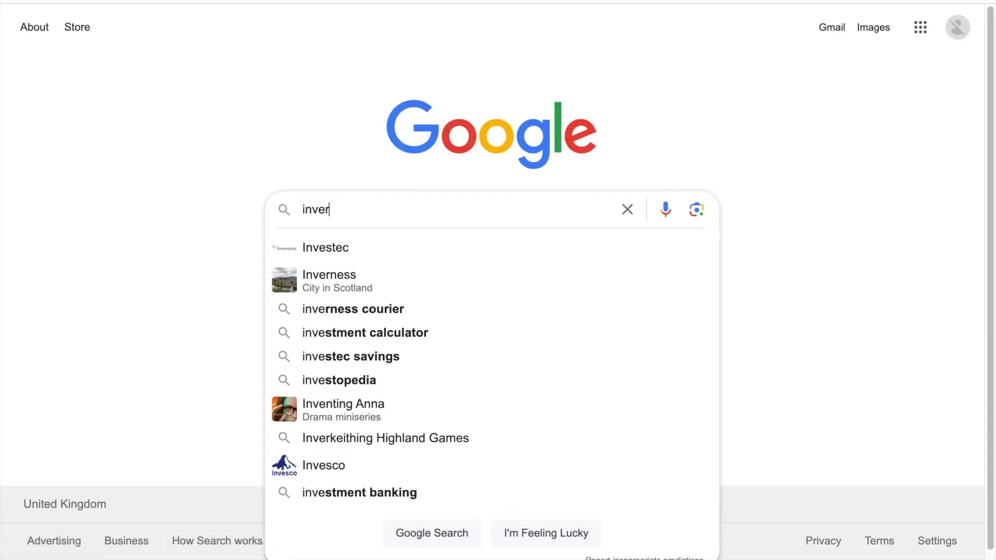
{"action": "key", "text": "Return"}
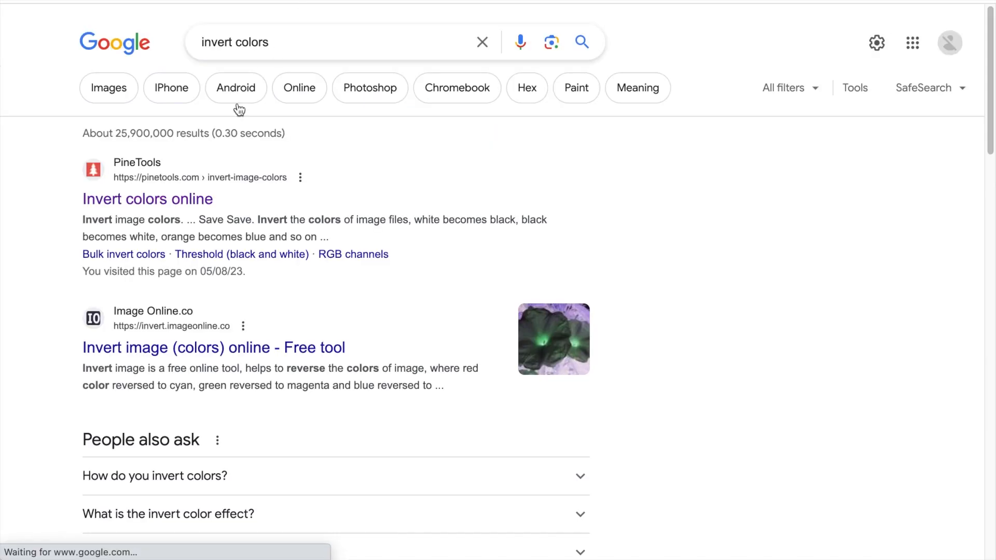
{"action": "left_click", "coordinate": [185, 195]}
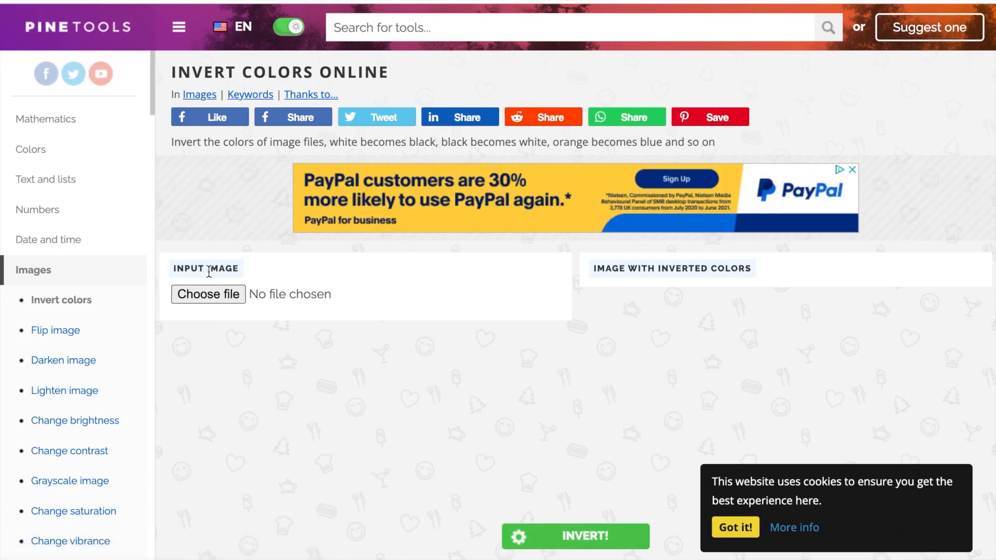
Load the black-on-white Davenci logo screenshot, invert its colors and save the result as PNG.
{"action": "left_click", "coordinate": [209, 288]}
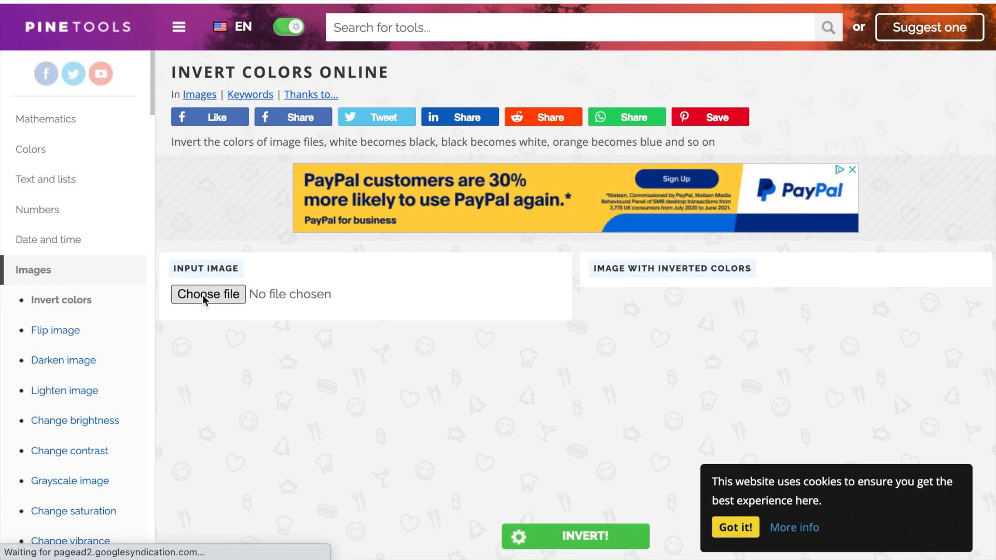
{"action": "scroll", "coordinate": [379, 381], "scroll_direction": "down", "scroll_amount": 2}
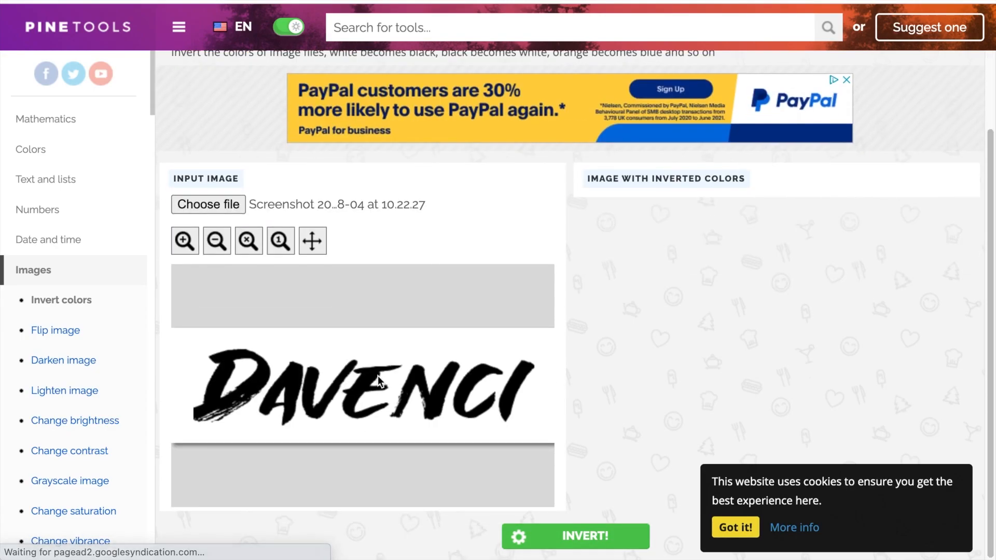
{"action": "left_click", "coordinate": [730, 526]}
{"action": "left_click", "coordinate": [566, 540]}
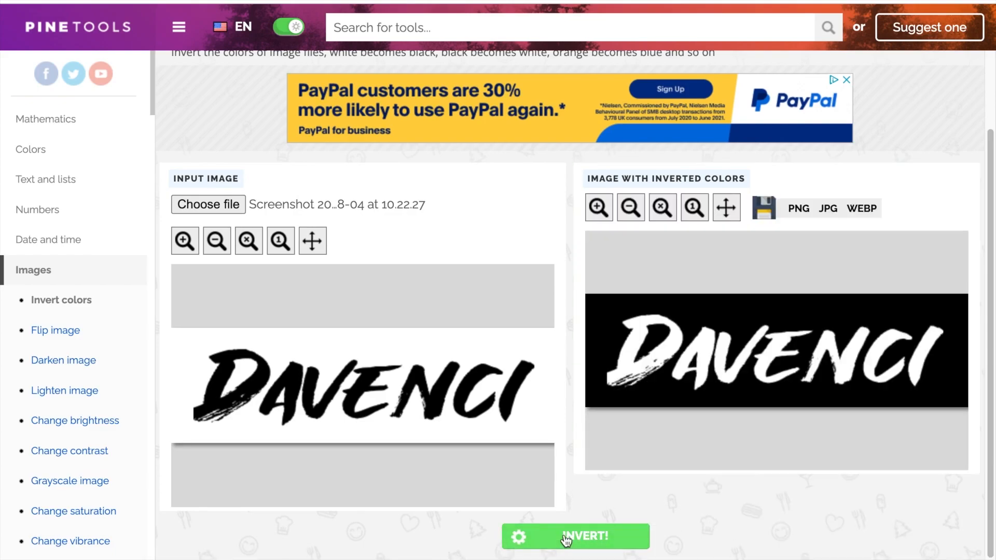
{"action": "left_click", "coordinate": [793, 211]}
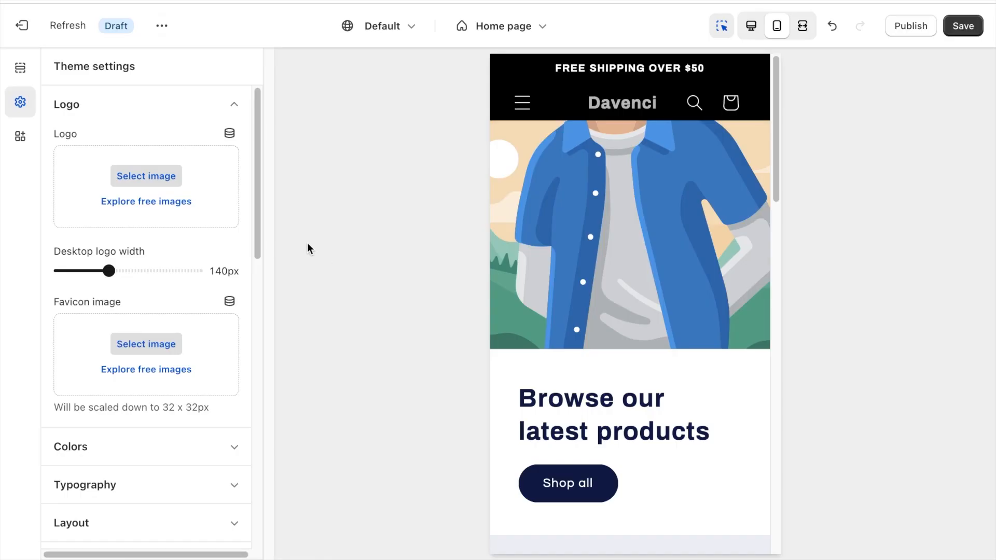
Switch back to the Shopify theme editor, set the inverted Davenci PNG as the logo and start choosing a favicon image.
{"action": "left_click", "coordinate": [155, 170]}
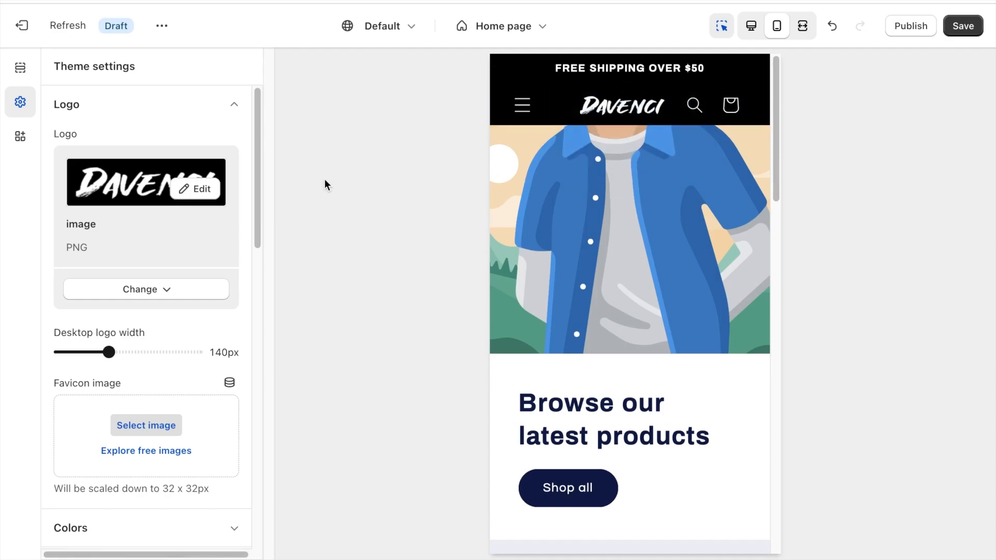
{"action": "left_click", "coordinate": [147, 423]}
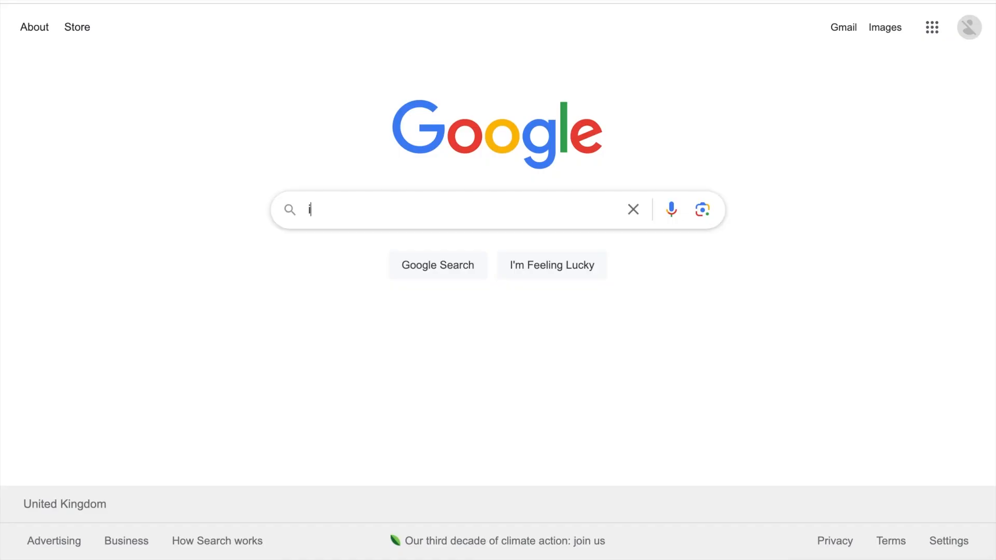
Switch to Google, search for "icons8" and open the Icons8 website.
{"action": "type", "text": "cons8"}
{"action": "key", "text": "Return"}
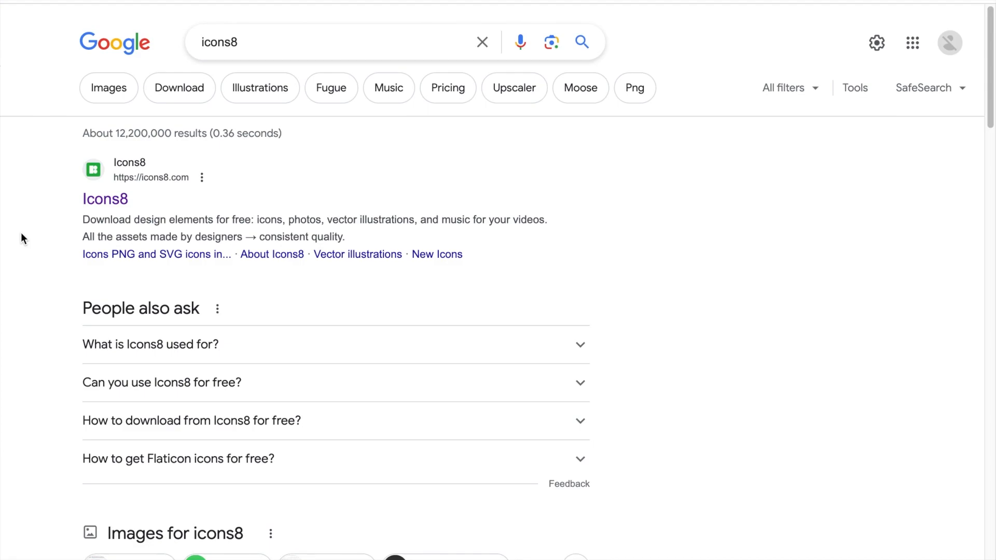
{"action": "left_click", "coordinate": [98, 202]}
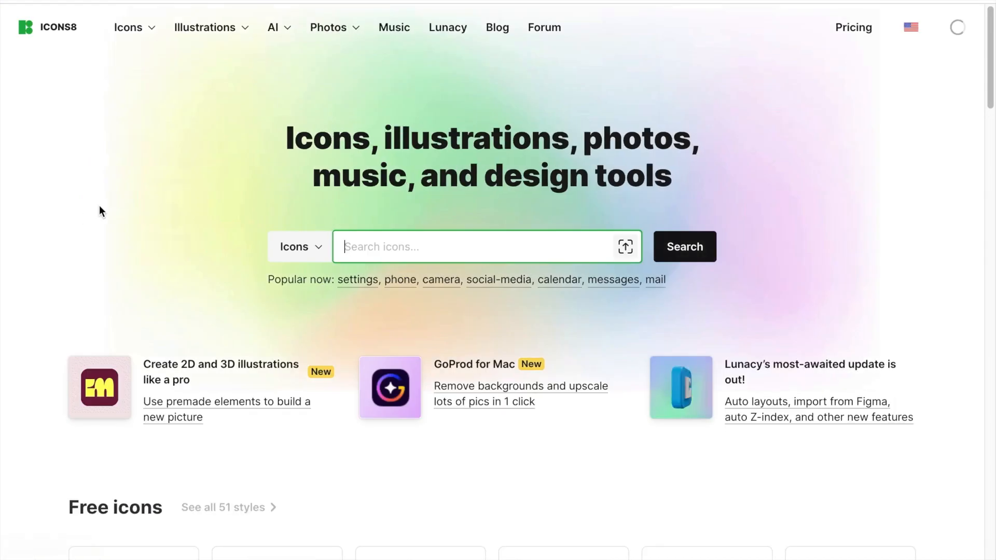
Search Icons8 for "fist favicon" and look through the icon results for a suitable fist.
{"action": "left_click", "coordinate": [389, 251]}
{"action": "type", "text": "fist favic"}
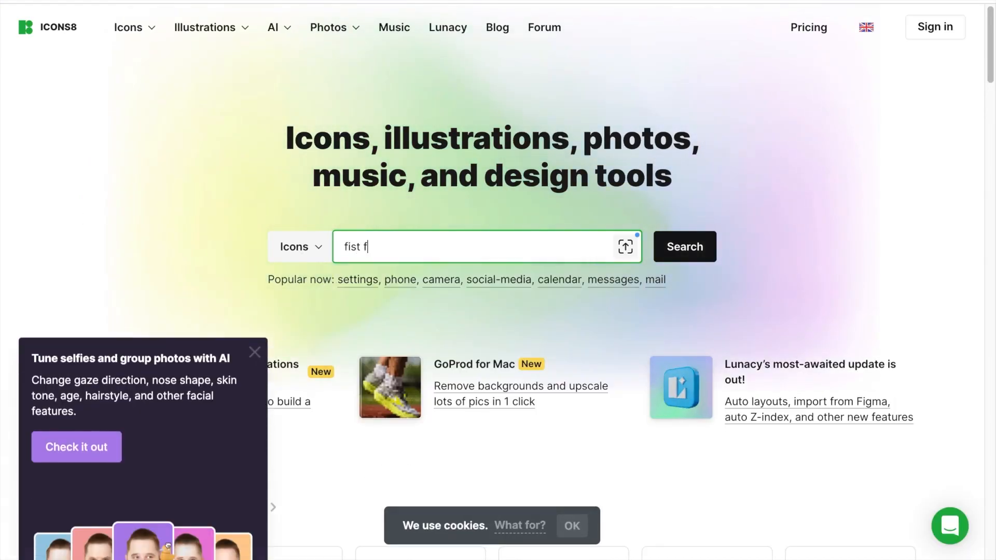
{"action": "type", "text": "on"}
{"action": "key", "text": "Return"}
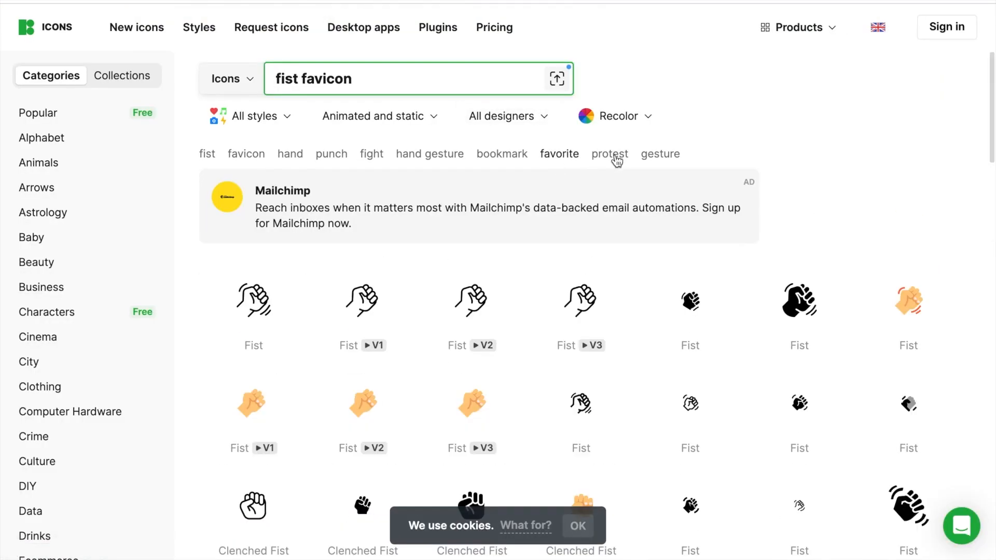
{"action": "scroll", "coordinate": [616, 159], "scroll_direction": "down", "scroll_amount": 2}
{"action": "scroll", "coordinate": [555, 282], "scroll_direction": "down", "scroll_amount": 8}
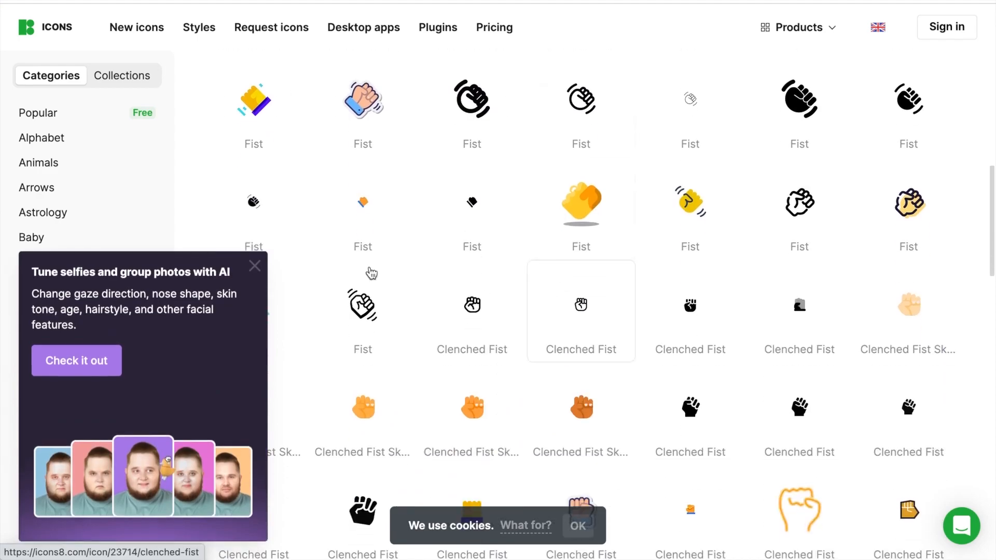
{"action": "left_click", "coordinate": [265, 266]}
{"action": "scroll", "coordinate": [426, 244], "scroll_direction": "down", "scroll_amount": 2}
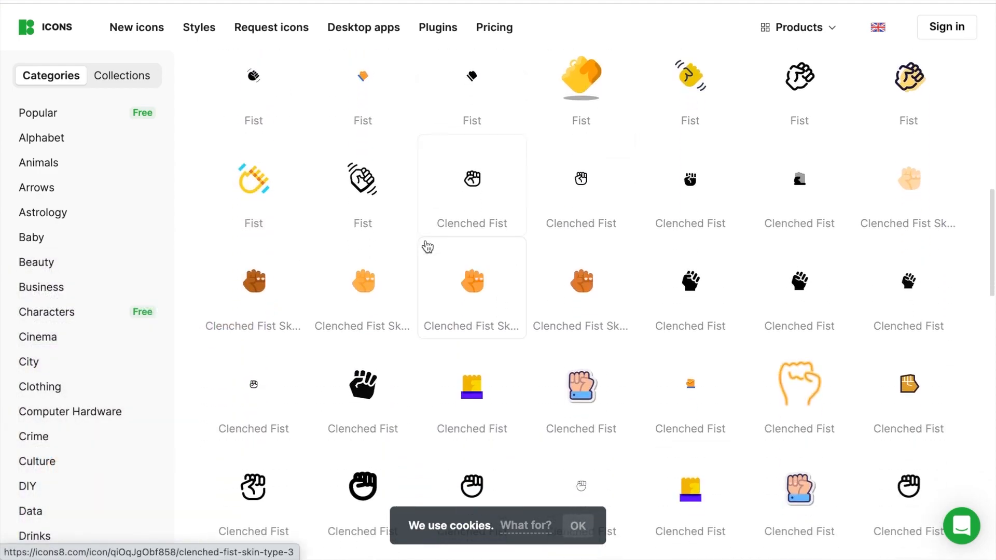
{"action": "scroll", "coordinate": [427, 247], "scroll_direction": "up", "scroll_amount": 12}
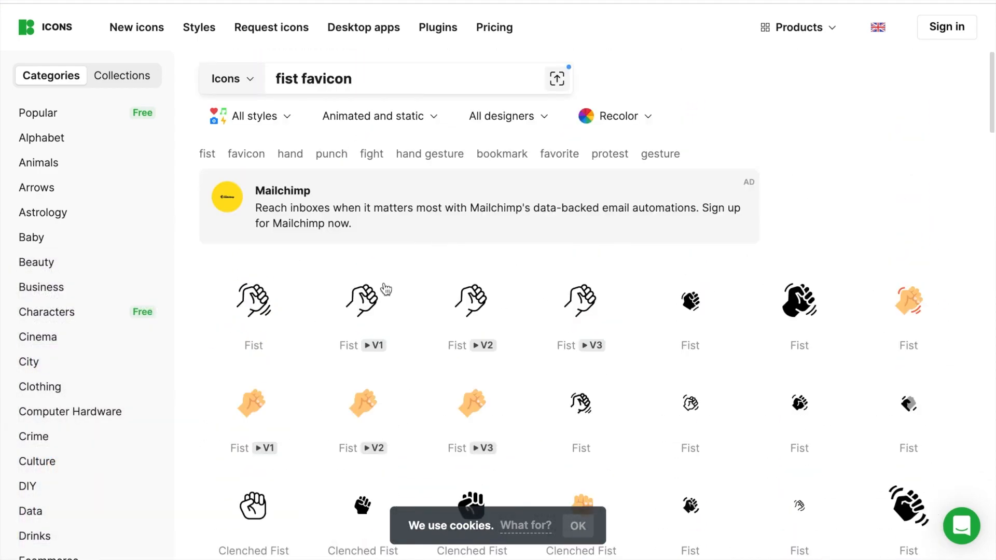
Open the download options of the first outlined Fist icon and choose the Favicon format.
{"action": "left_click", "coordinate": [262, 306]}
{"action": "left_click", "coordinate": [468, 273]}
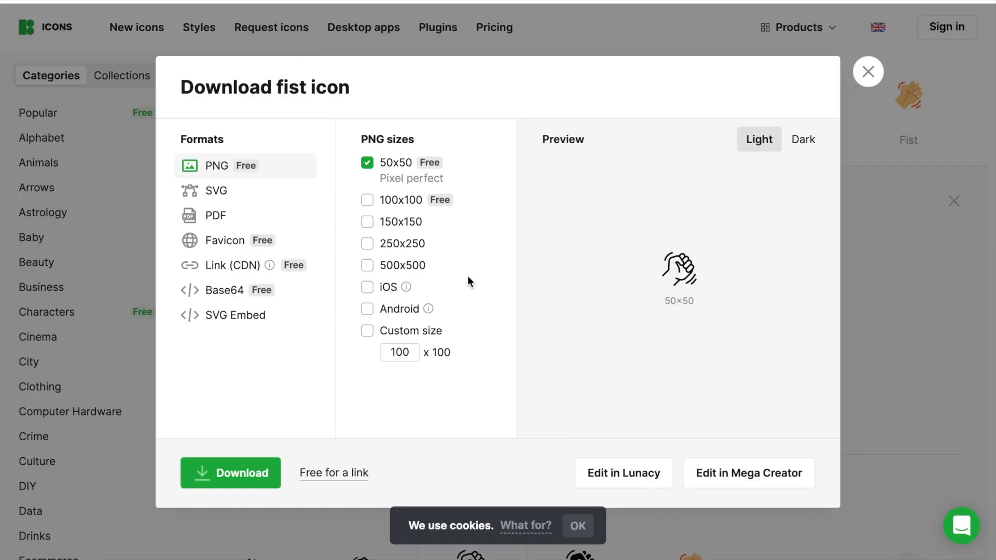
{"action": "left_click", "coordinate": [224, 240]}
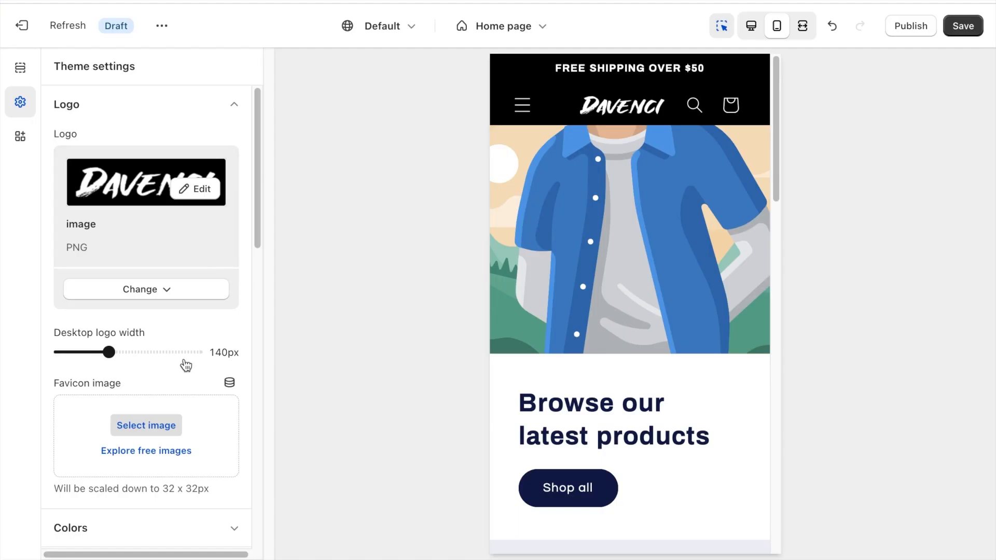
Switch back to the Shopify theme editor and set the icons8-fist-16 PNG as the favicon image.
{"action": "scroll", "coordinate": [166, 413], "scroll_direction": "down", "scroll_amount": 3}
{"action": "left_click", "coordinate": [155, 348]}
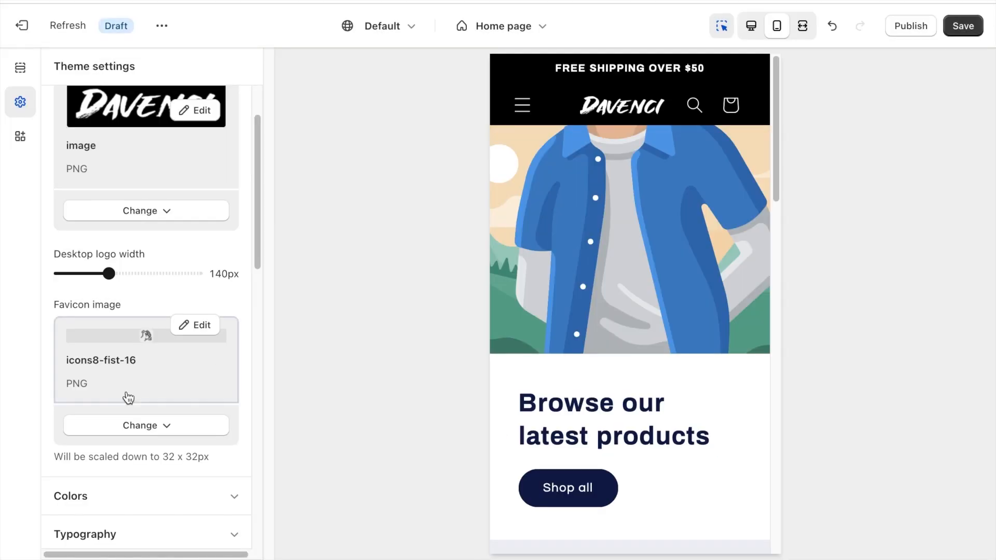
{"action": "scroll", "coordinate": [133, 105], "scroll_direction": "up", "scroll_amount": 2}
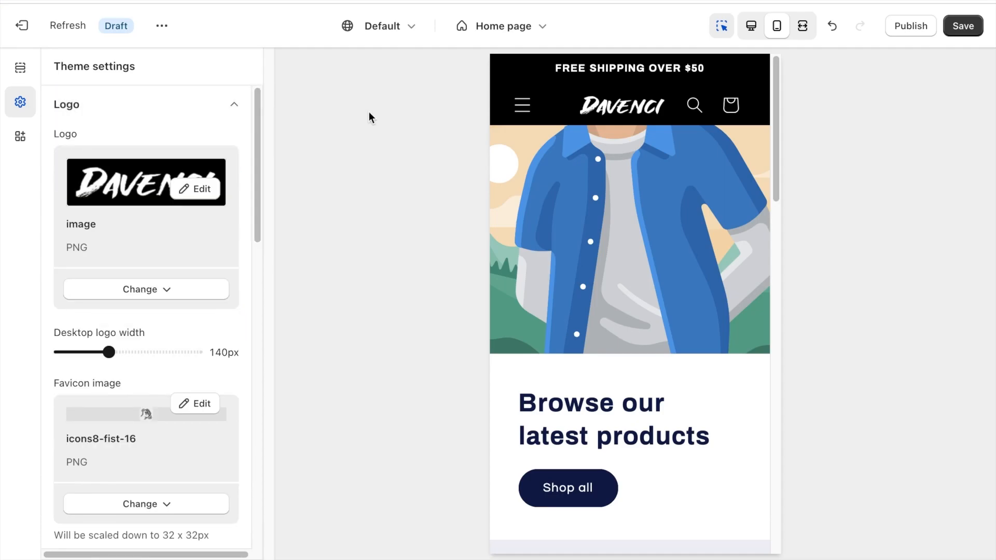
In the home page's Slideshow section, turn off showing content below images on mobile and revealing sections on scroll.
{"action": "left_click", "coordinate": [18, 67]}
{"action": "scroll", "coordinate": [180, 202], "scroll_direction": "down", "scroll_amount": 1}
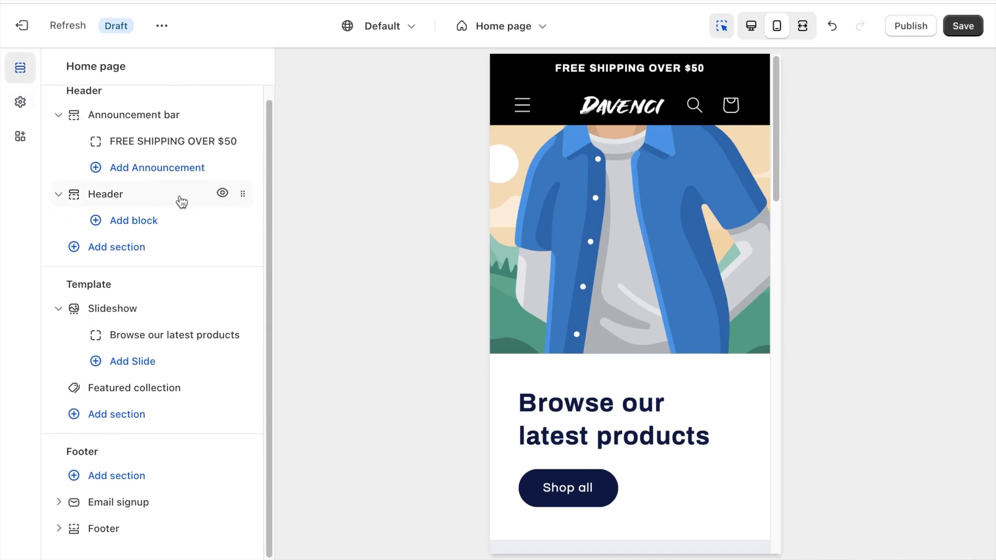
{"action": "left_click", "coordinate": [137, 311]}
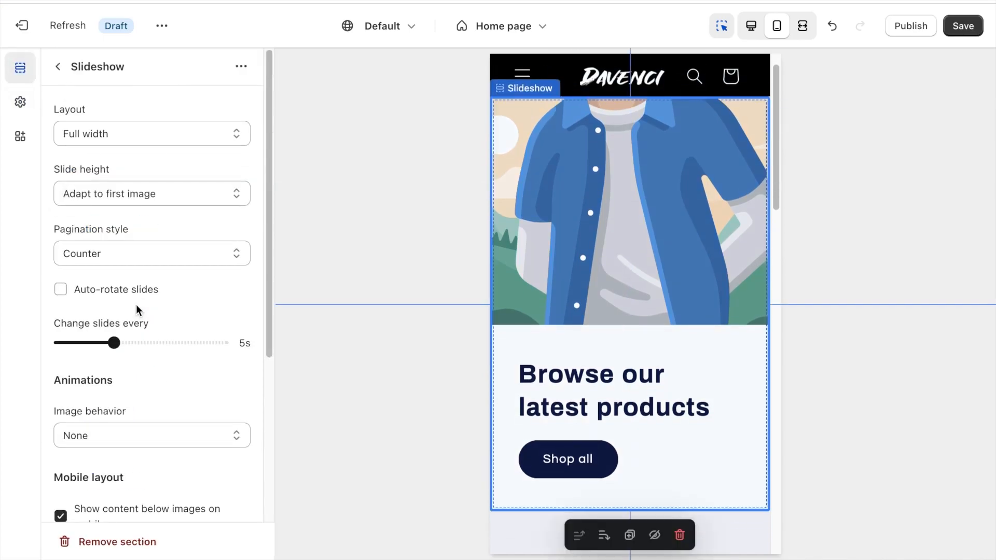
{"action": "scroll", "coordinate": [153, 126], "scroll_direction": "down", "scroll_amount": 5}
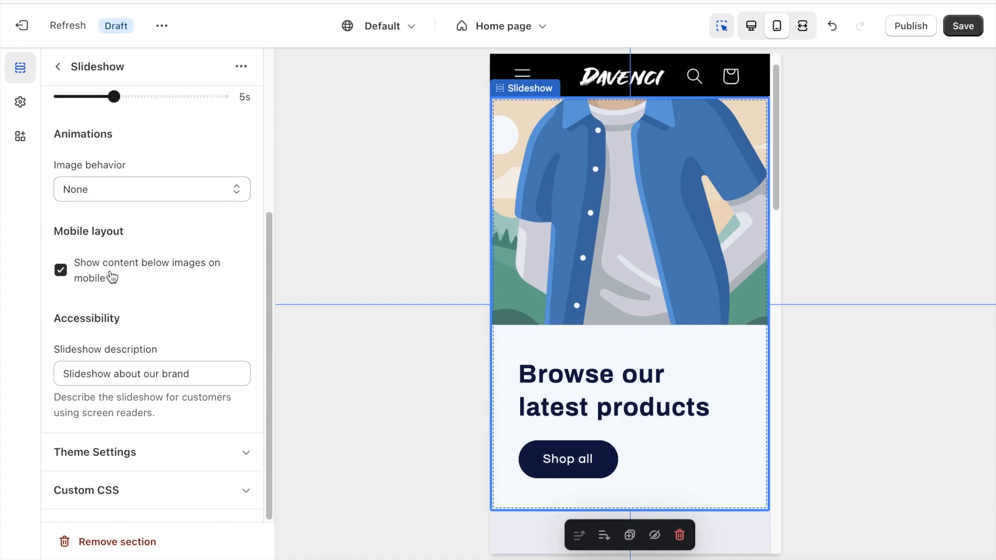
{"action": "left_click", "coordinate": [109, 274]}
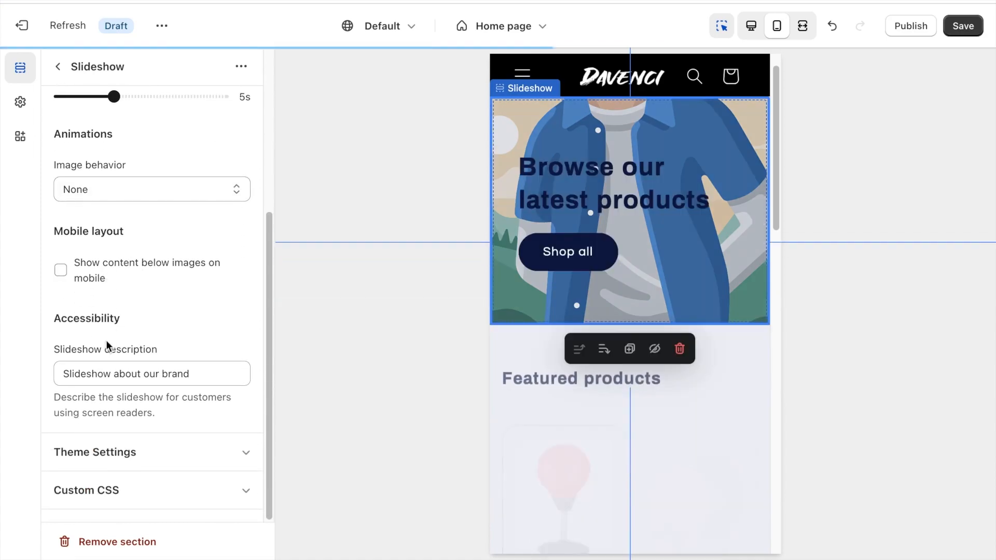
{"action": "left_click", "coordinate": [100, 446]}
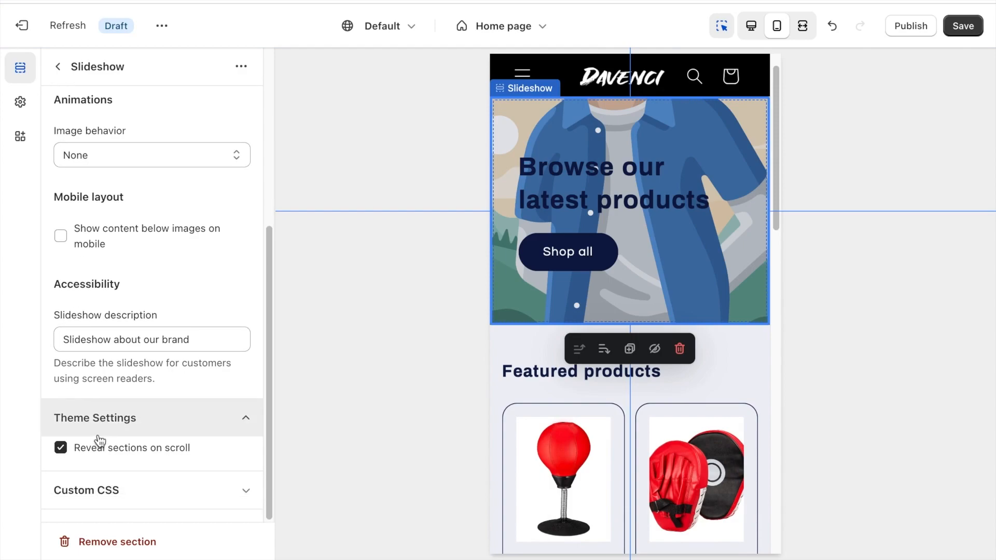
{"action": "left_click", "coordinate": [100, 455]}
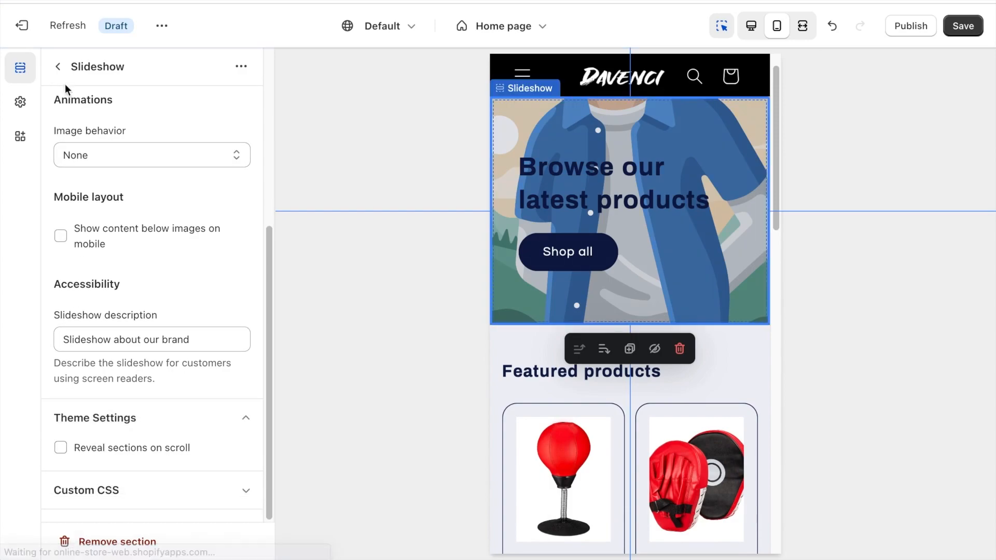
{"action": "left_click", "coordinate": [58, 67]}
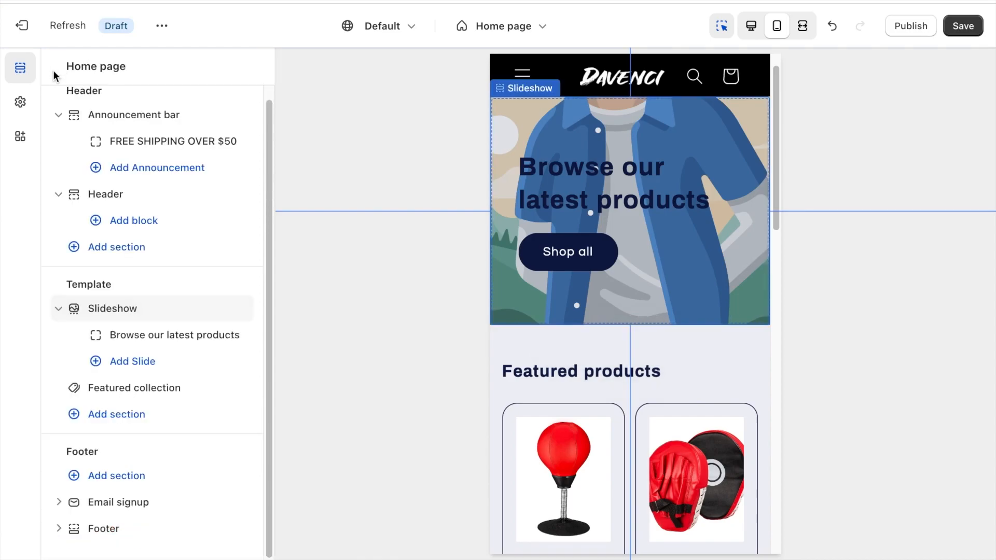
Open the "Browse our latest products" slide, switch to Google and open the Unsplash website by searching for "unsplash".
{"action": "left_click", "coordinate": [144, 342]}
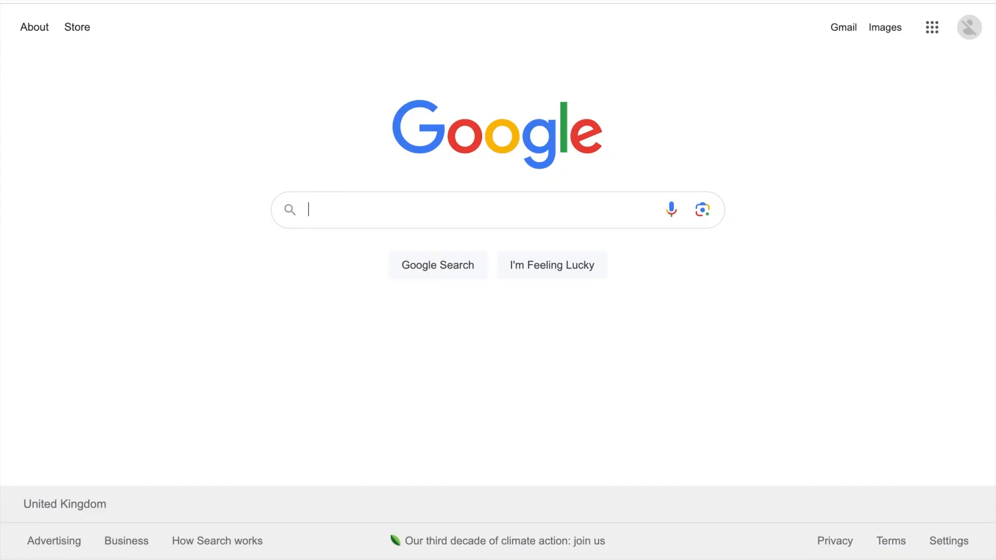
{"action": "type", "text": "unsplash"}
{"action": "key", "text": "Return"}
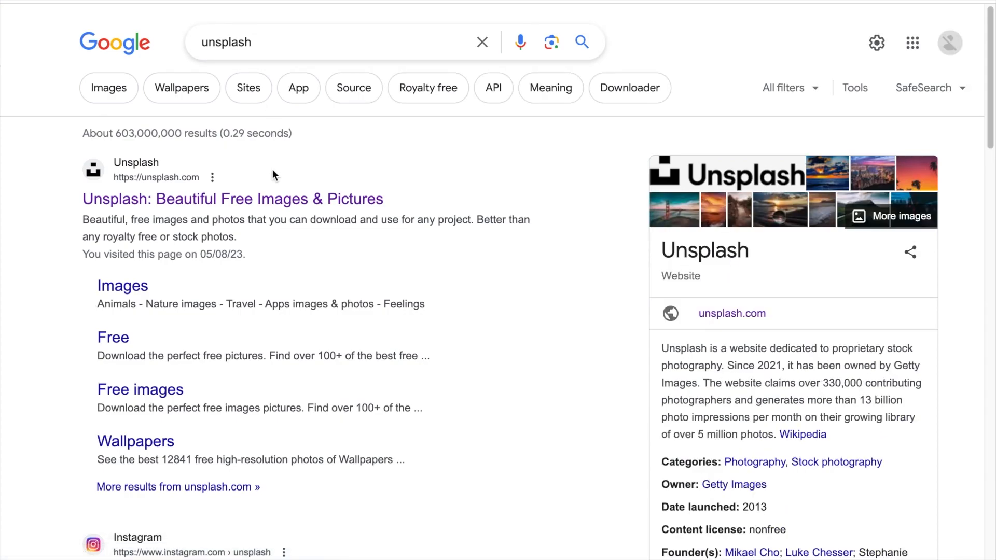
{"action": "left_click", "coordinate": [267, 202]}
Search Unsplash for "Boxing" and download the black-and-white photo of a white glove punching toward a boxer.
{"action": "left_click", "coordinate": [313, 369]}
{"action": "type", "text": "Bo"}
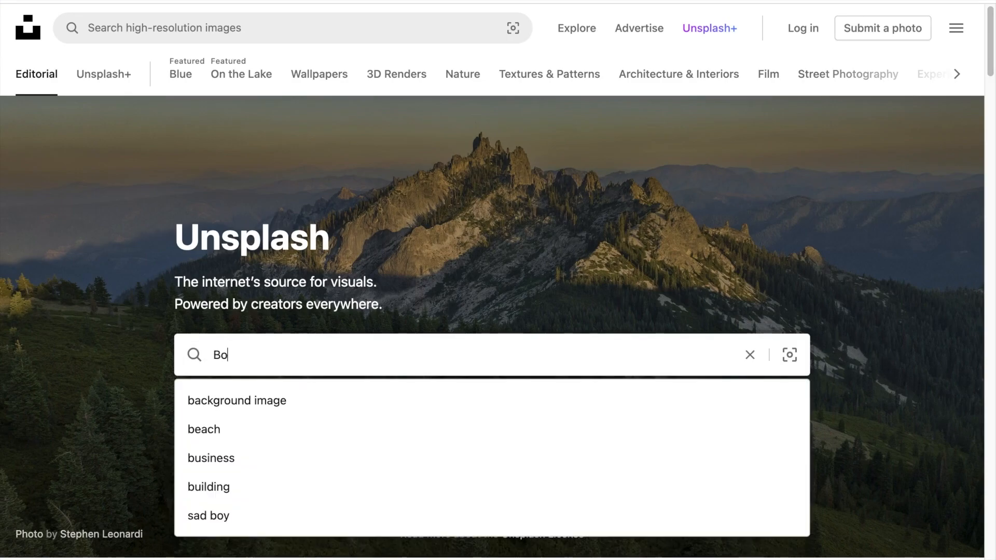
{"action": "type", "text": "xing"}
{"action": "key", "text": "Return"}
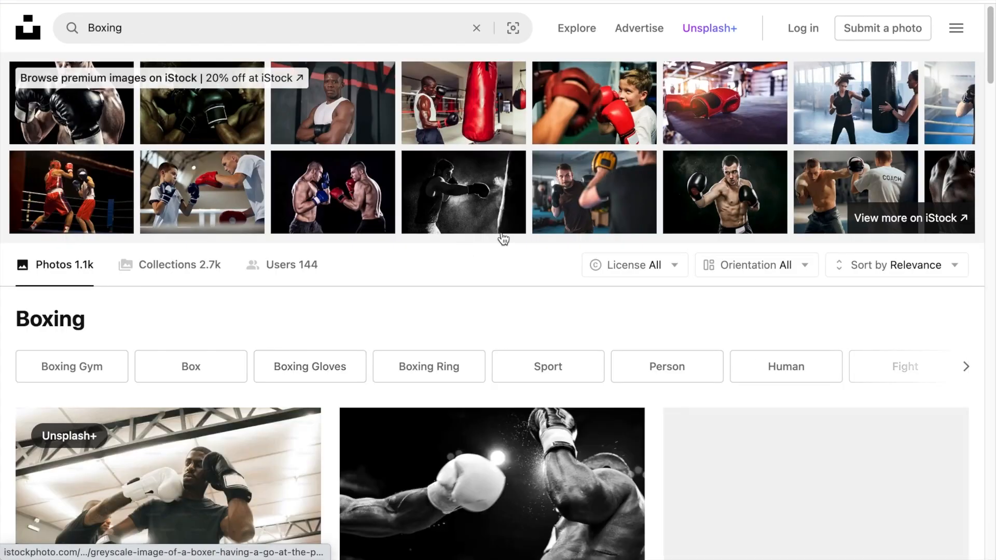
{"action": "scroll", "coordinate": [502, 239], "scroll_direction": "down", "scroll_amount": 6}
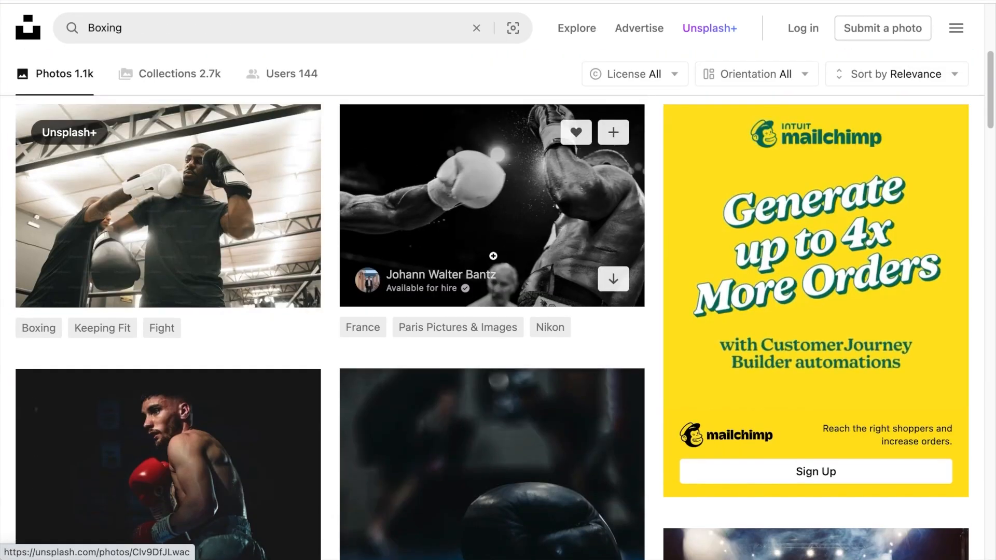
{"action": "left_click", "coordinate": [484, 179]}
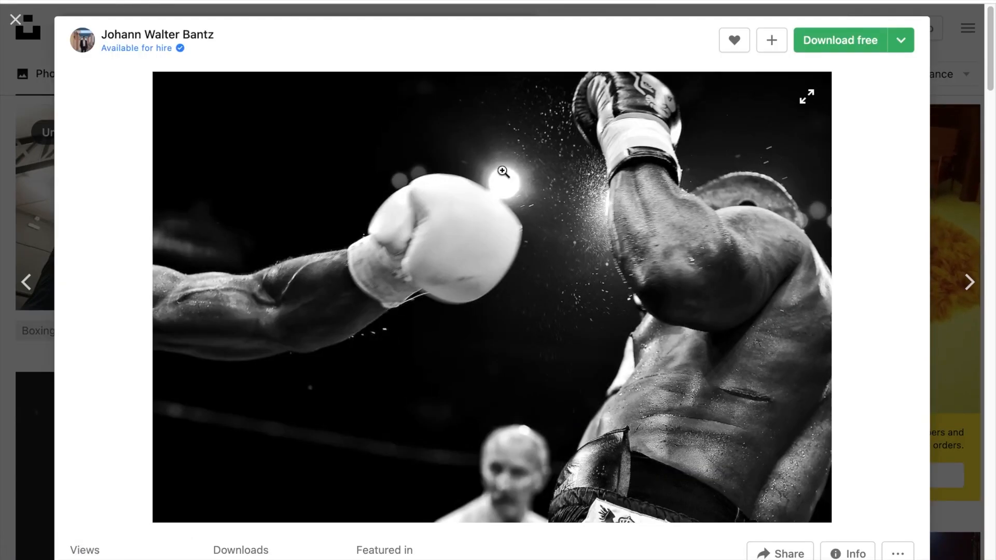
{"action": "left_click", "coordinate": [816, 48]}
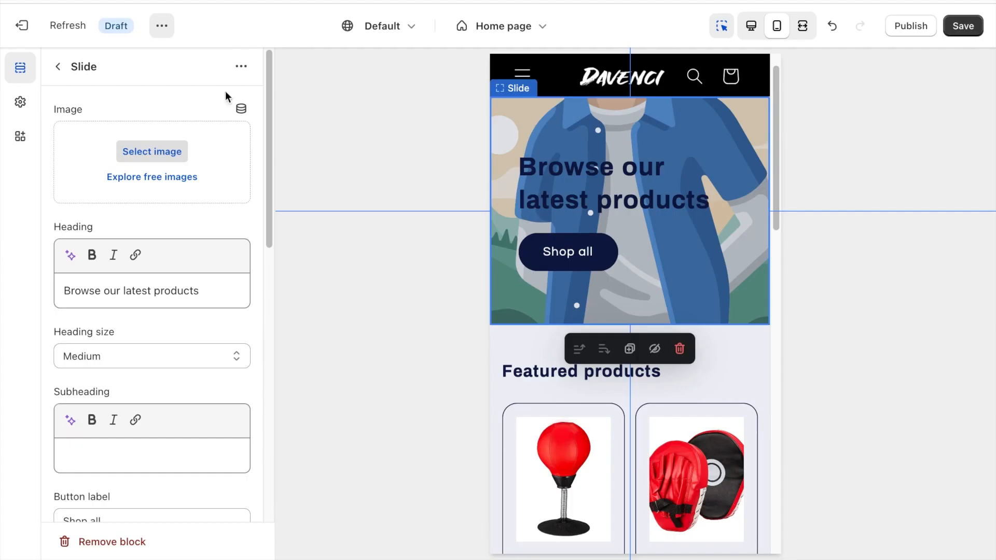
Switch back to the Shopify theme editor, set the downloaded boxing photo as the slide's image and clear the slide's heading.
{"action": "left_click", "coordinate": [149, 152]}
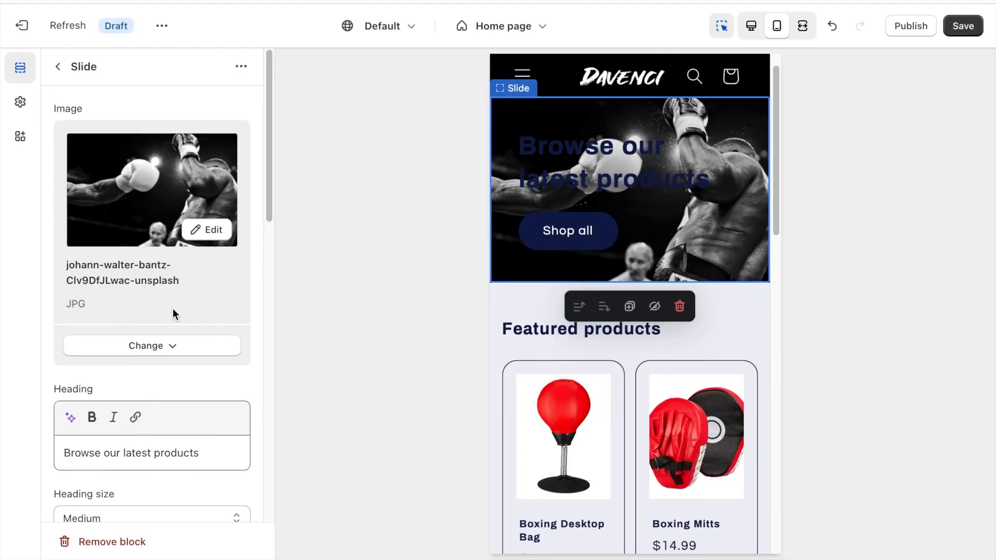
{"action": "scroll", "coordinate": [156, 311], "scroll_direction": "down", "scroll_amount": 3}
{"action": "triple_click", "coordinate": [144, 317]}
{"action": "key", "text": "BackSpace"}
Clear the slide's button label and turn off its container on desktop.
{"action": "scroll", "coordinate": [125, 363], "scroll_direction": "down", "scroll_amount": 4}
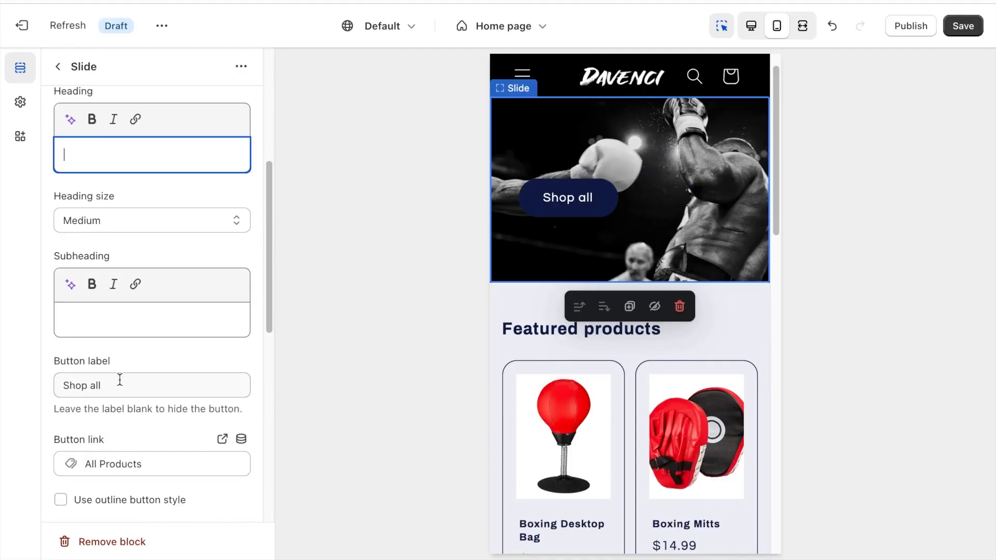
{"action": "triple_click", "coordinate": [121, 375]}
{"action": "key", "text": "BackSpace"}
{"action": "scroll", "coordinate": [122, 376], "scroll_direction": "down", "scroll_amount": 4}
{"action": "scroll", "coordinate": [138, 346], "scroll_direction": "down", "scroll_amount": 1}
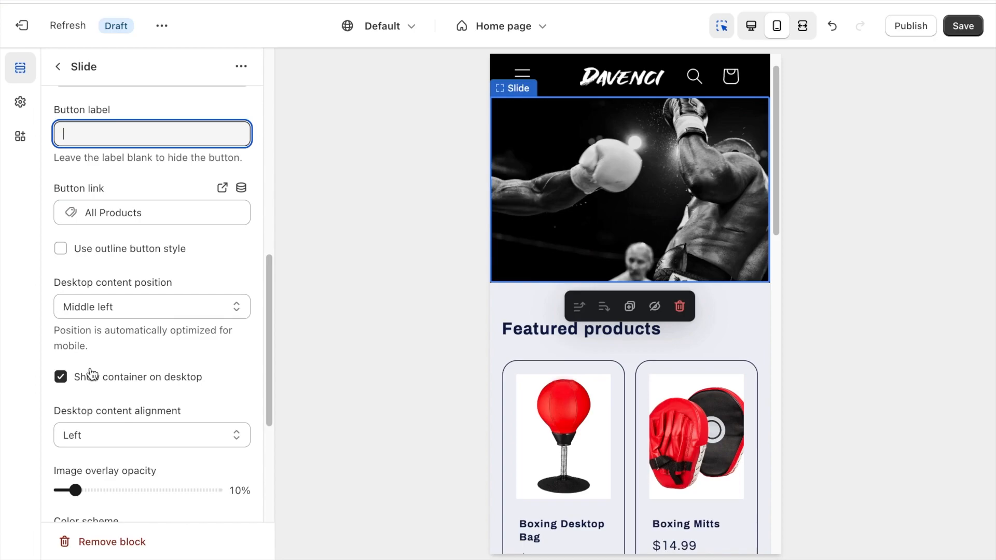
{"action": "left_click", "coordinate": [65, 378]}
{"action": "scroll", "coordinate": [66, 381], "scroll_direction": "down", "scroll_amount": 5}
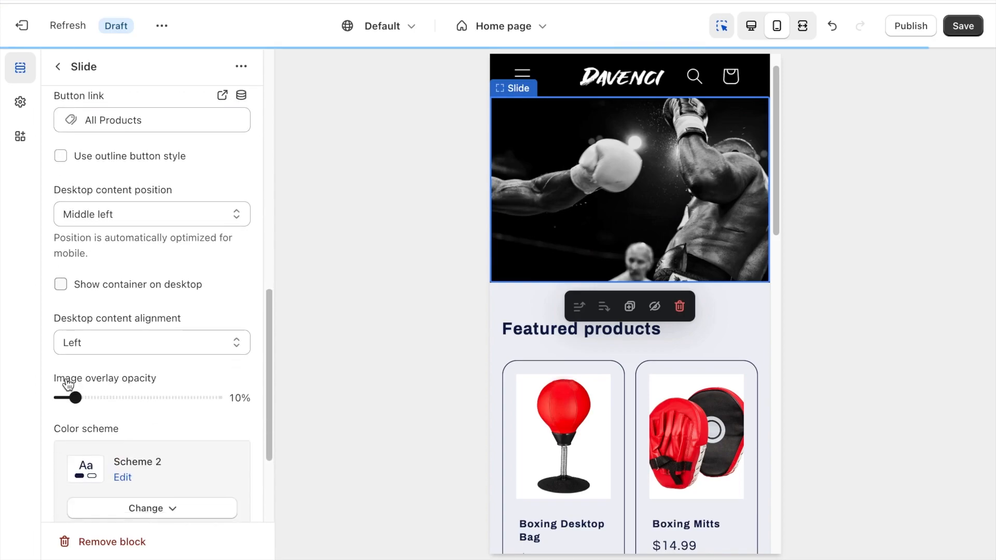
{"action": "left_click", "coordinate": [58, 67]}
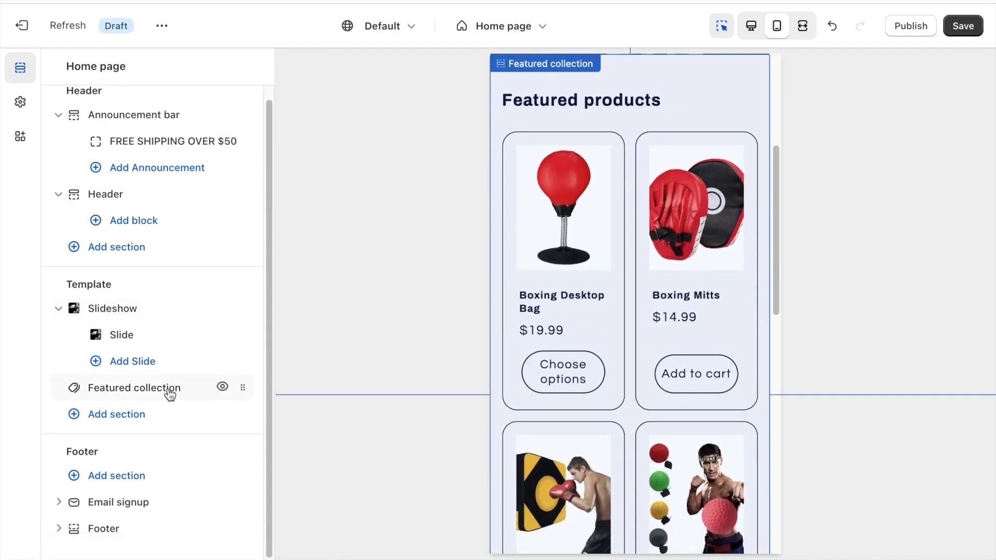
Change the heading of the Featured collection section to "FEATURED COLLECTION".
{"action": "left_click", "coordinate": [170, 395]}
{"action": "triple_click", "coordinate": [149, 178]}
{"action": "type", "text": "F"}
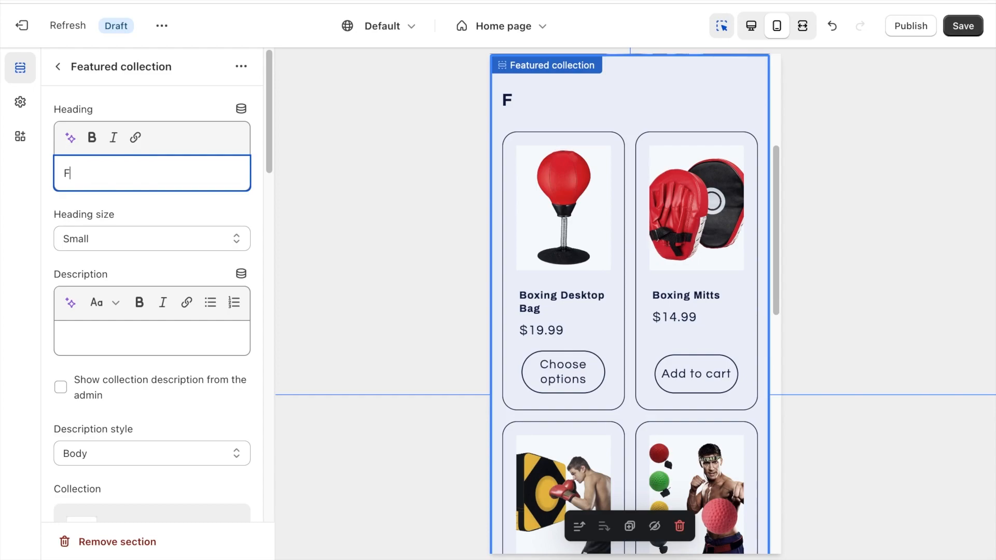
{"action": "type", "text": "EATURED COLLECTION"}
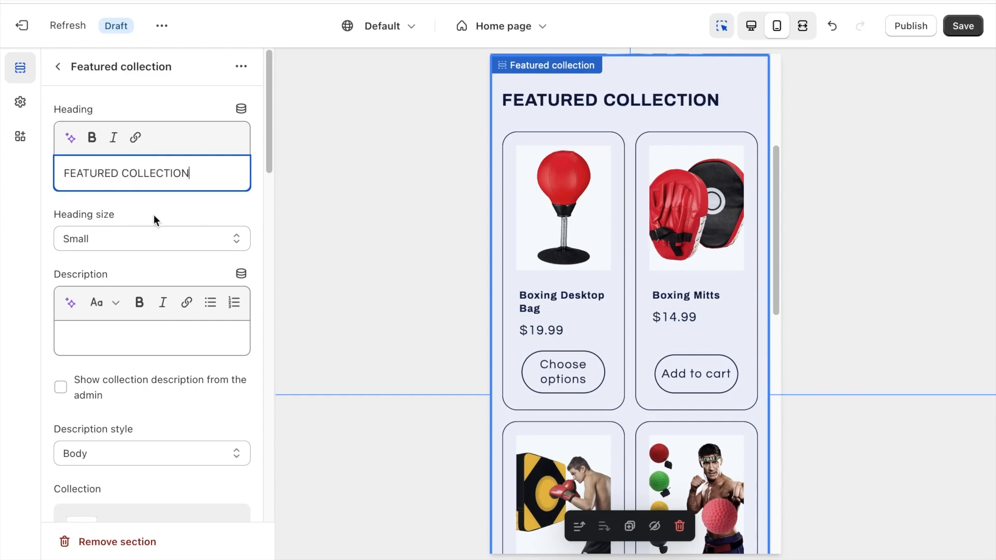
Try the description "Here is a list of all our products" in the Featured collection section and remove it again.
{"action": "scroll", "coordinate": [154, 220], "scroll_direction": "down", "scroll_amount": 3}
{"action": "left_click", "coordinate": [115, 249]}
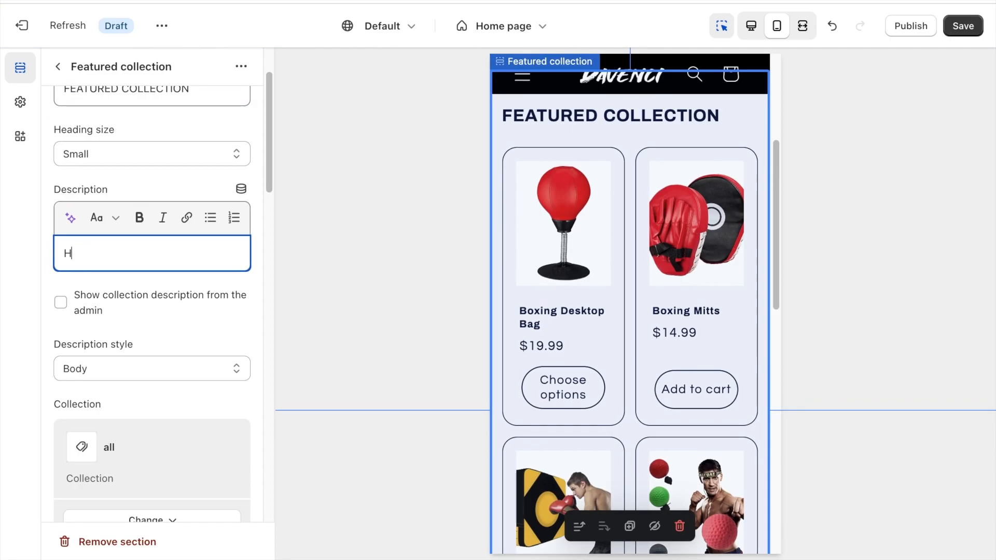
{"action": "type", "text": "Here is a list of all our products"}
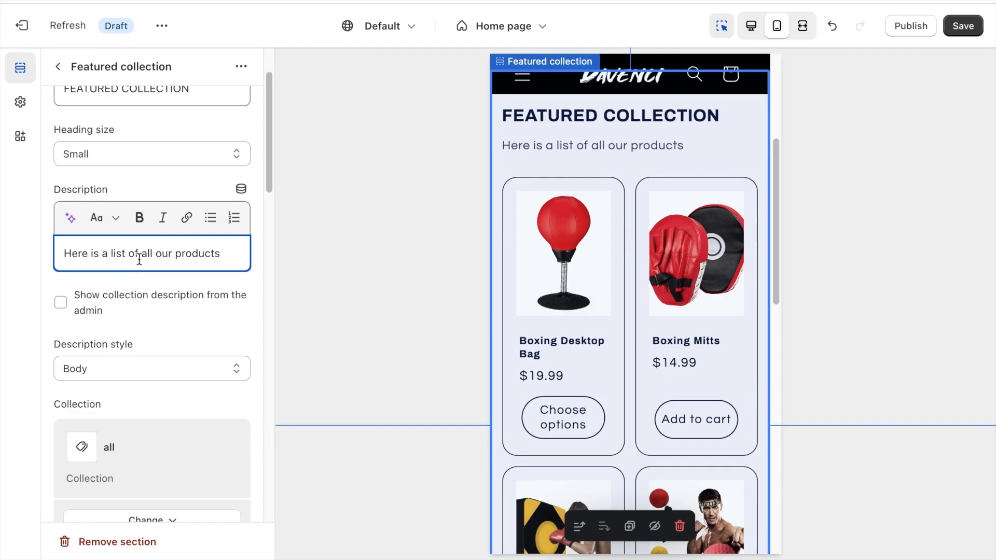
{"action": "key", "text": "ctrl+a"}
{"action": "key", "text": "BackSpace"}
Assign the Home page collection to the Featured collection section and set the maximum products to show to 10.
{"action": "scroll", "coordinate": [139, 259], "scroll_direction": "down", "scroll_amount": 6}
{"action": "left_click", "coordinate": [141, 218]}
{"action": "left_click", "coordinate": [151, 251]}
{"action": "left_click", "coordinate": [151, 202]}
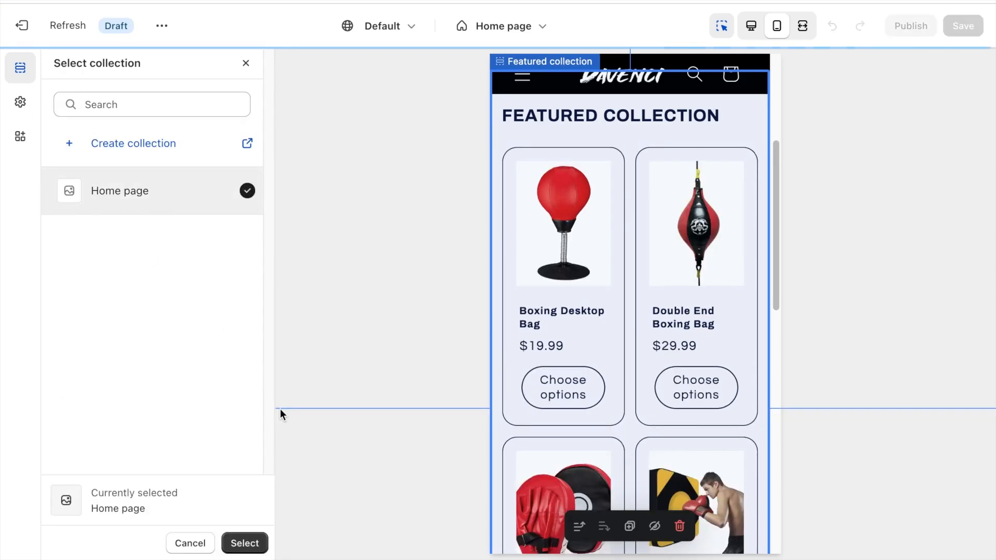
{"action": "left_click", "coordinate": [250, 544]}
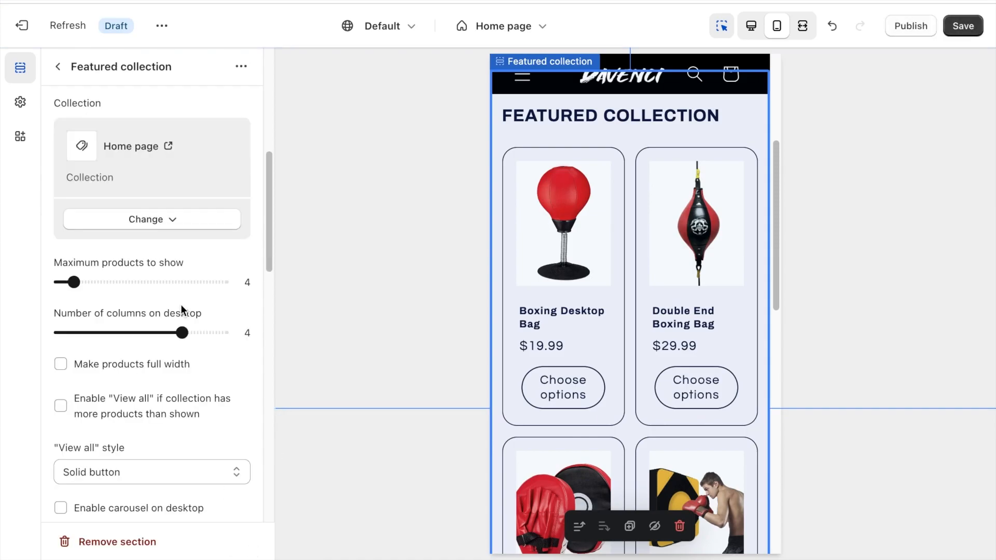
{"action": "left_click_drag", "start_coordinate": [78, 280], "coordinate": [115, 283]}
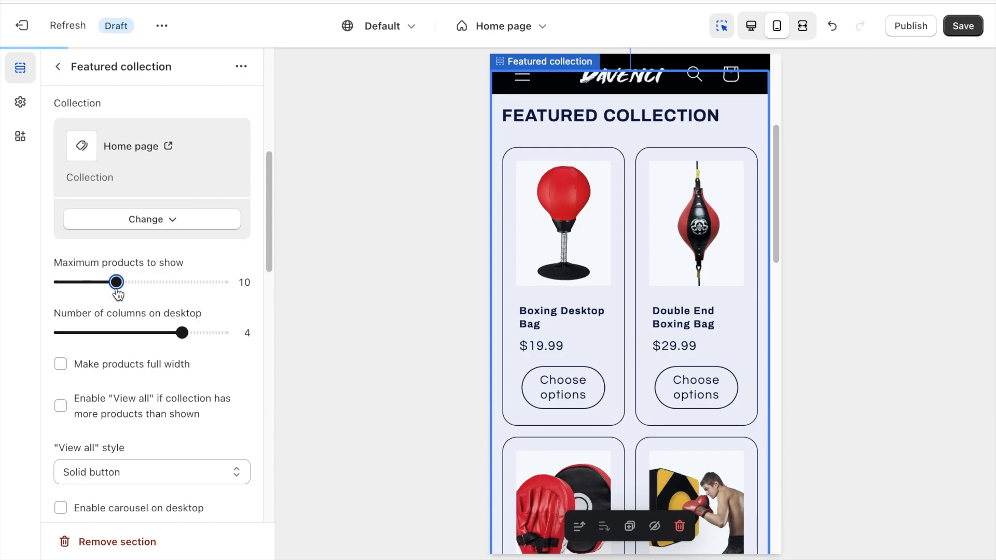
Apply color scheme Scheme 2 to the Featured collection section.
{"action": "scroll", "coordinate": [171, 266], "scroll_direction": "down", "scroll_amount": 7}
{"action": "left_click", "coordinate": [171, 267]}
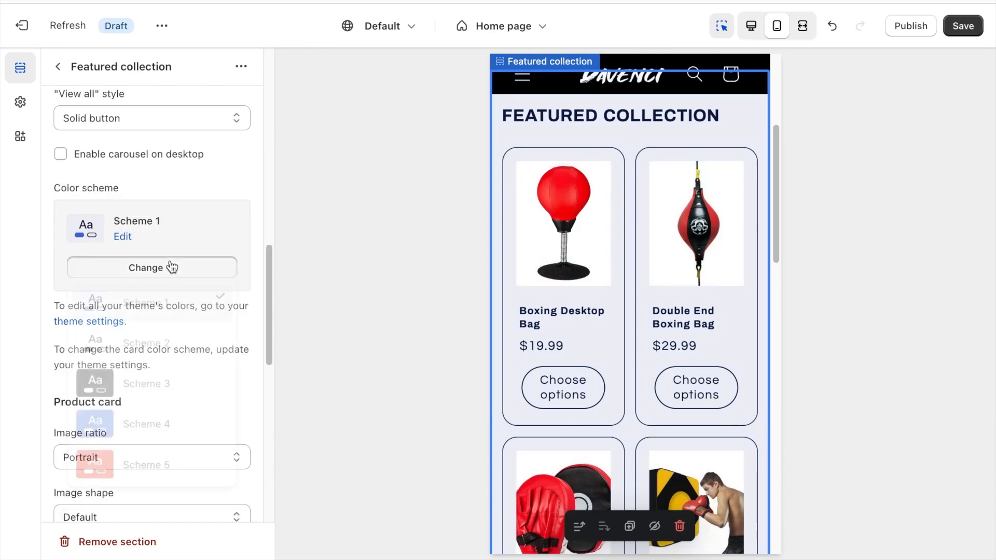
{"action": "left_click", "coordinate": [165, 356]}
Edit Scheme 2, keeping the background #FFFFFF and setting its text and solid button background colors to #000000.
{"action": "left_click", "coordinate": [125, 237]}
{"action": "left_click", "coordinate": [79, 218]}
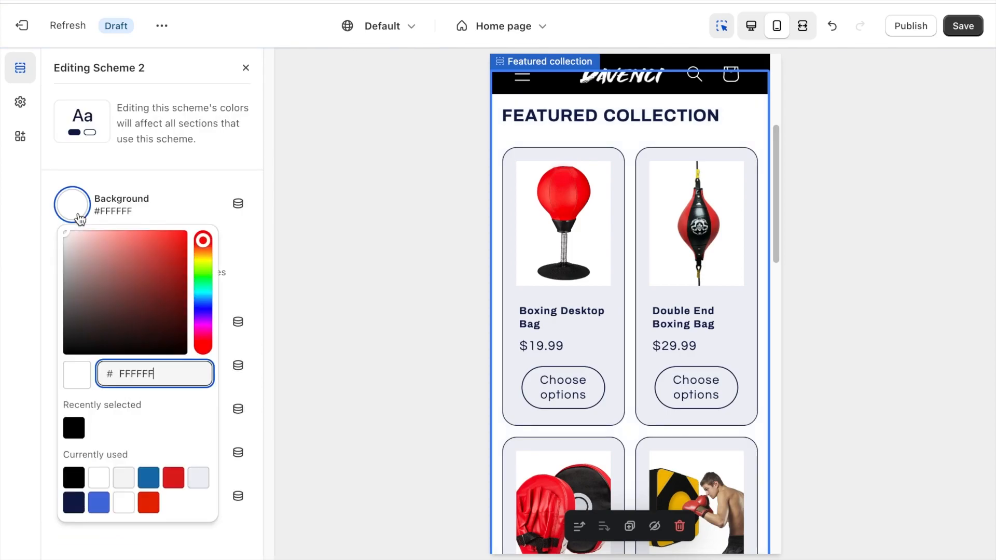
{"action": "left_click", "coordinate": [74, 212]}
{"action": "left_click", "coordinate": [77, 332]}
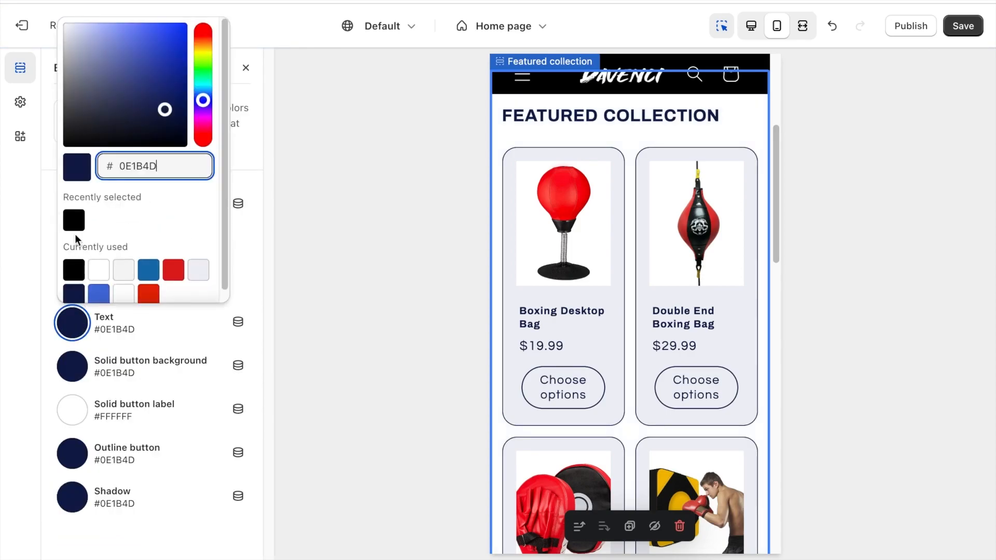
{"action": "left_click", "coordinate": [74, 251]}
{"action": "left_click", "coordinate": [72, 366]}
{"action": "left_click", "coordinate": [73, 253]}
Set Scheme 2's outline button and shadow colors to #000000 and finish editing the scheme.
{"action": "left_click", "coordinate": [72, 452]}
{"action": "left_click", "coordinate": [75, 343]}
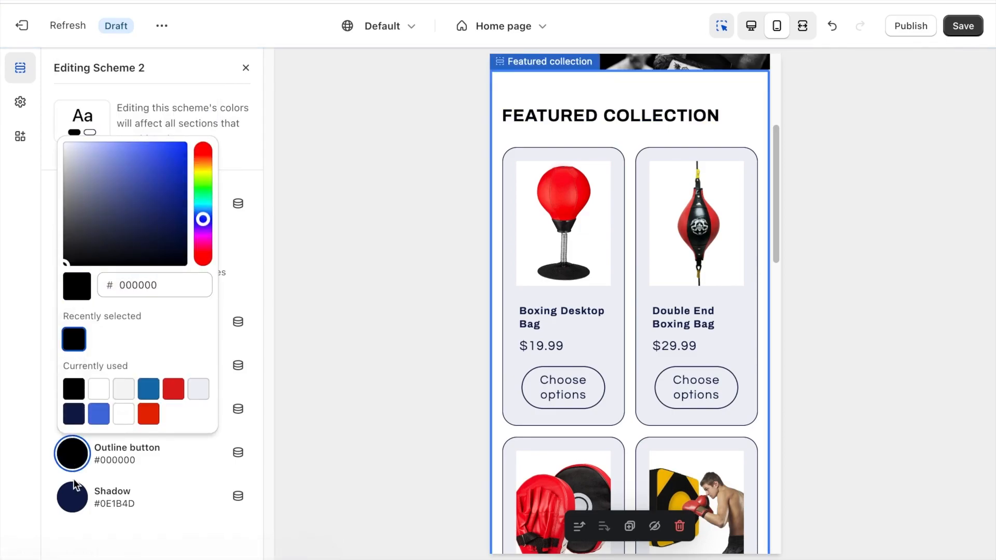
{"action": "left_click", "coordinate": [72, 495]}
{"action": "left_click", "coordinate": [75, 384]}
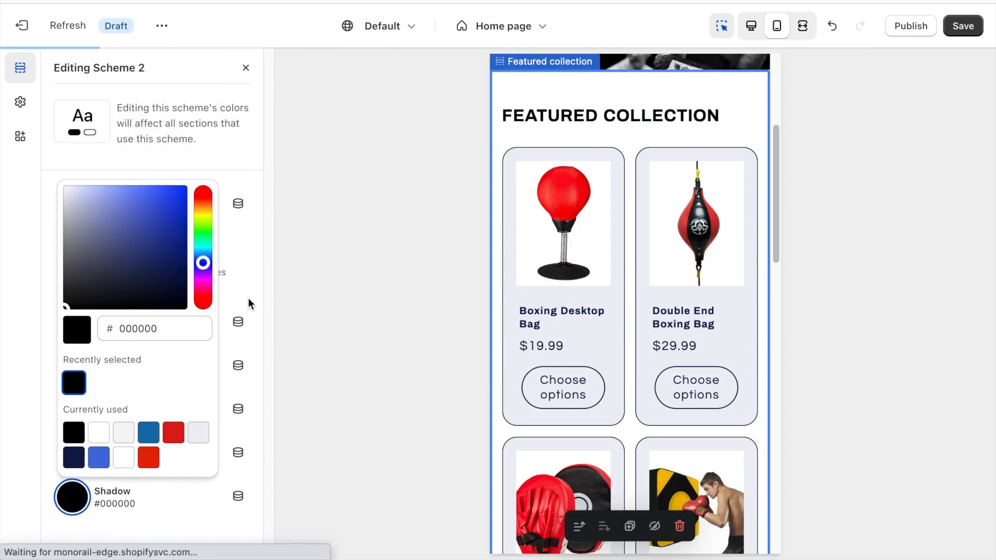
{"action": "left_click", "coordinate": [292, 241]}
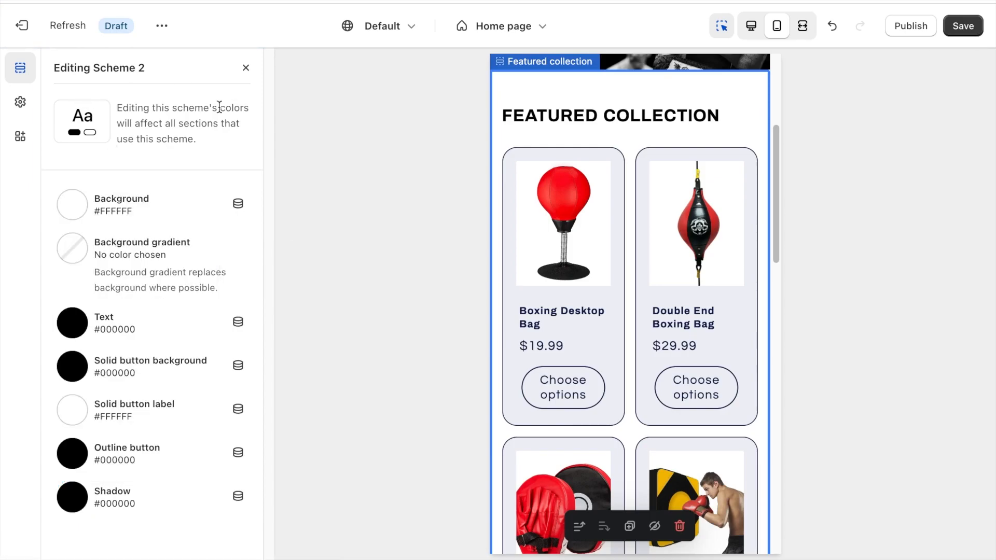
{"action": "left_click", "coordinate": [246, 69]}
Turn off the quick add button on the Featured collection's product cards.
{"action": "scroll", "coordinate": [192, 182], "scroll_direction": "down", "scroll_amount": 2}
{"action": "scroll", "coordinate": [192, 185], "scroll_direction": "down", "scroll_amount": 3}
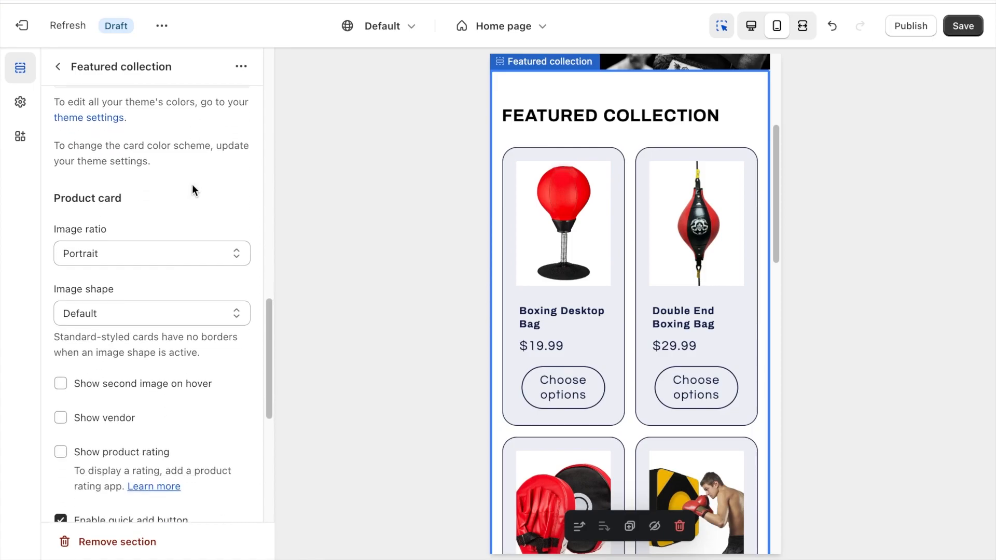
{"action": "scroll", "coordinate": [192, 184], "scroll_direction": "down", "scroll_amount": 3}
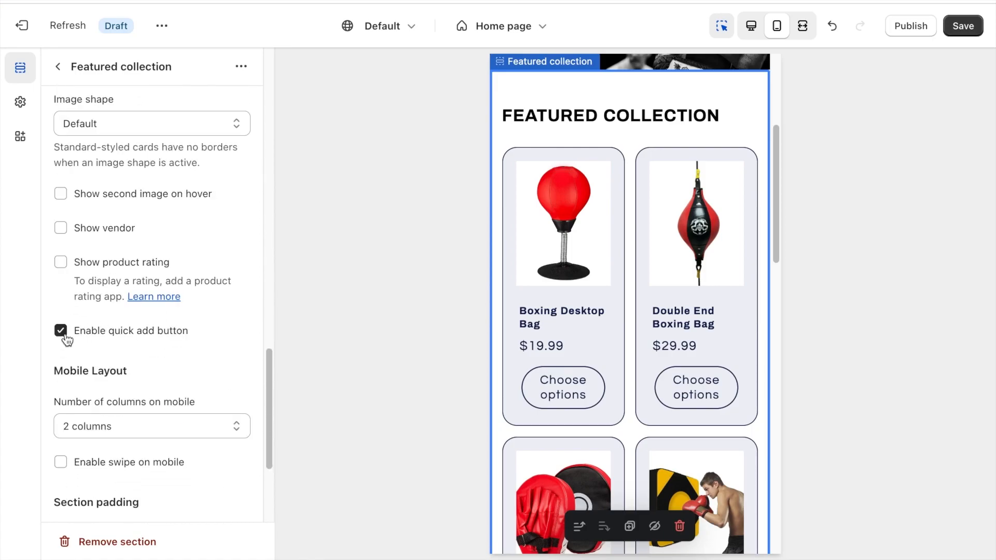
{"action": "left_click", "coordinate": [61, 330]}
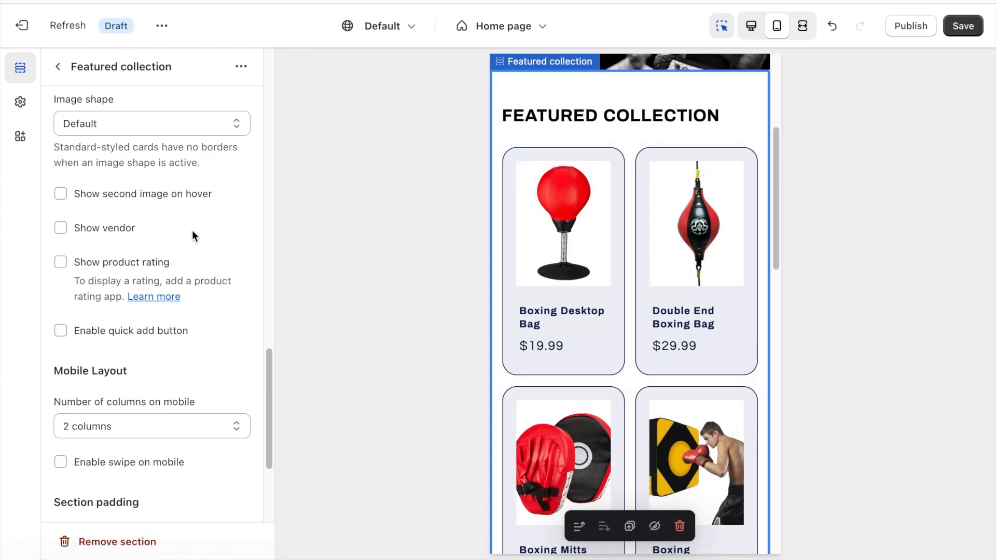
Set the Featured collection section's top padding to 20px and reduce its bottom padding.
{"action": "scroll", "coordinate": [192, 236], "scroll_direction": "down", "scroll_amount": 4}
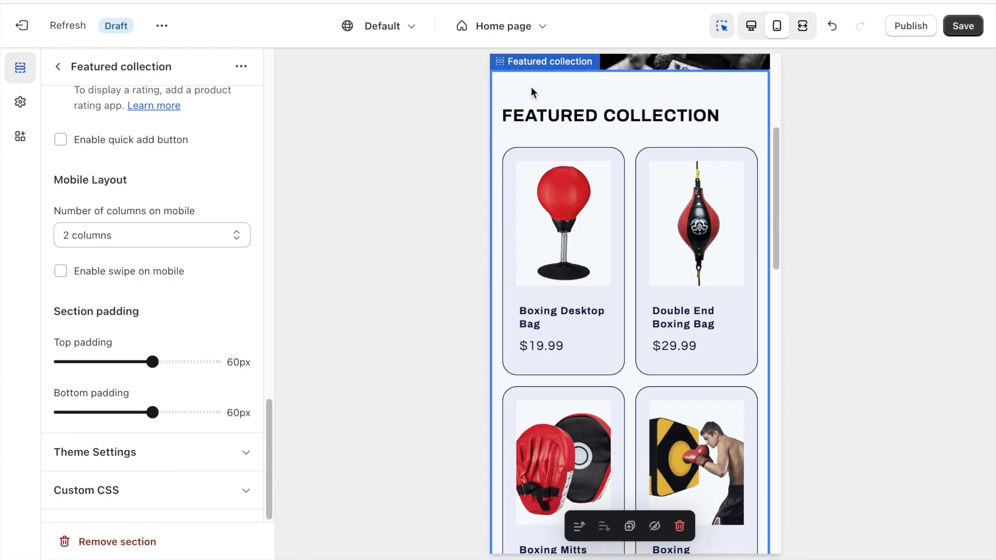
{"action": "scroll", "coordinate": [529, 80], "scroll_direction": "up", "scroll_amount": 3}
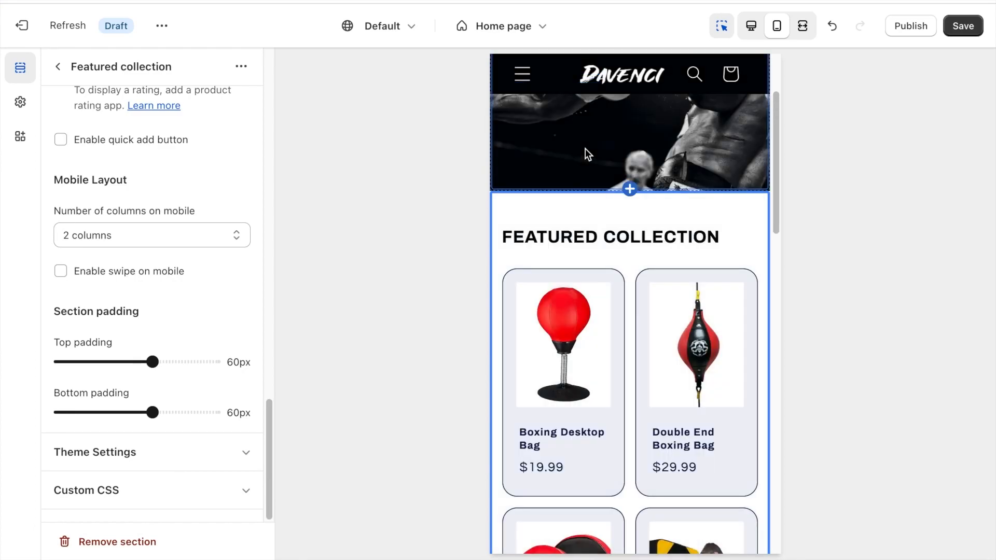
{"action": "left_click_drag", "start_coordinate": [152, 363], "coordinate": [90, 364]}
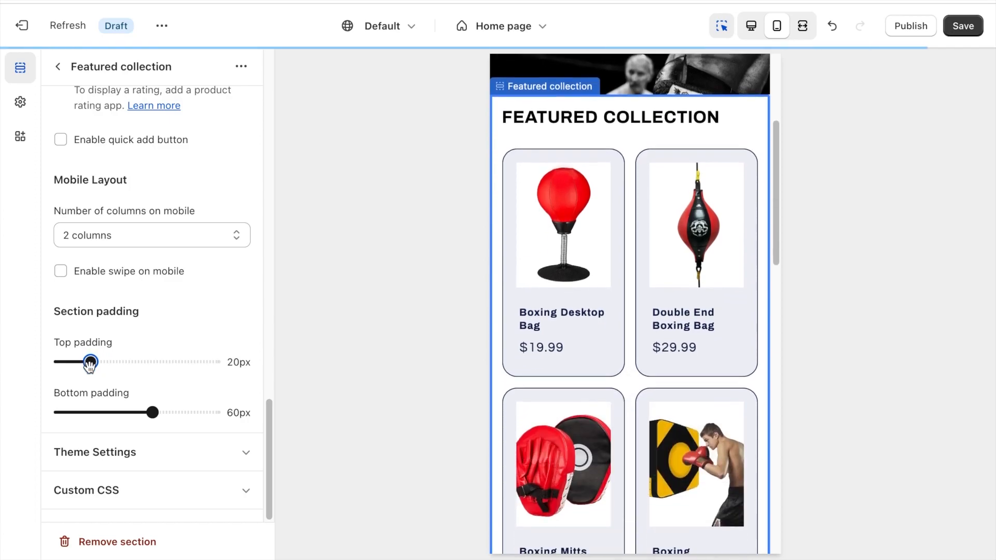
{"action": "left_click_drag", "start_coordinate": [152, 414], "coordinate": [91, 412]}
Change the product card color scheme to Scheme 2 in the theme settings of the Featured collection section.
{"action": "left_click", "coordinate": [170, 456]}
{"action": "scroll", "coordinate": [166, 456], "scroll_direction": "down", "scroll_amount": 7}
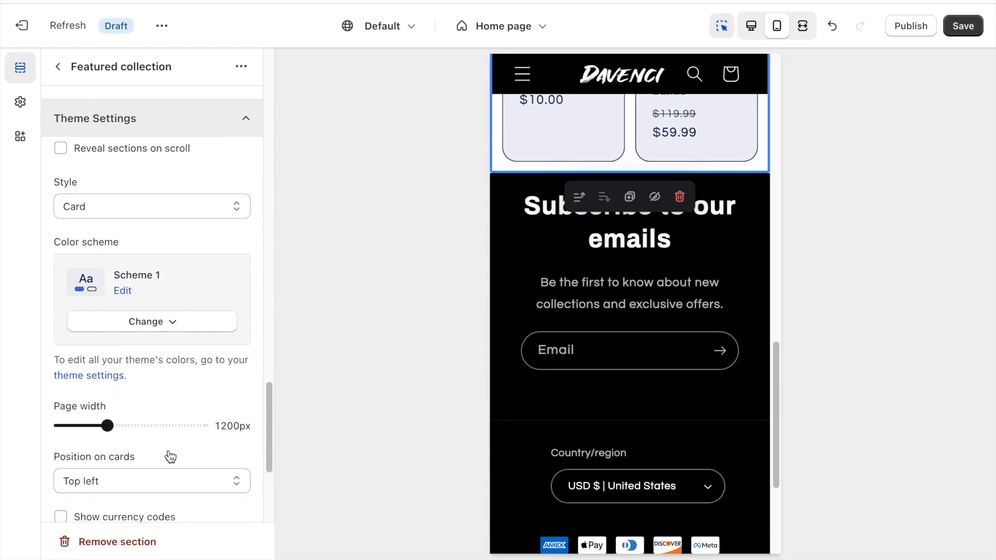
{"action": "left_click", "coordinate": [130, 272]}
{"action": "key", "text": "Escape"}
{"action": "left_click", "coordinate": [166, 300]}
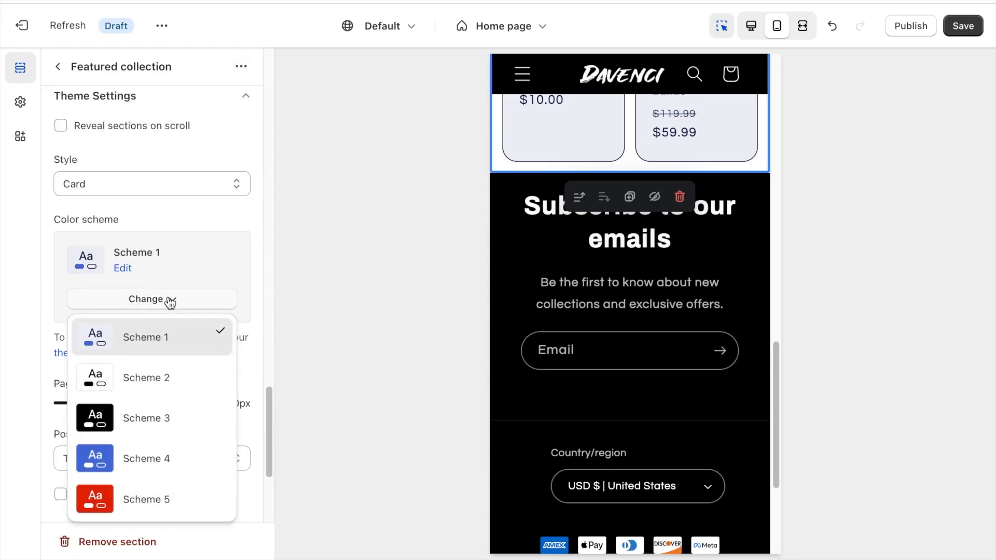
{"action": "left_click", "coordinate": [163, 372]}
{"action": "scroll", "coordinate": [695, 217], "scroll_direction": "up", "scroll_amount": 10}
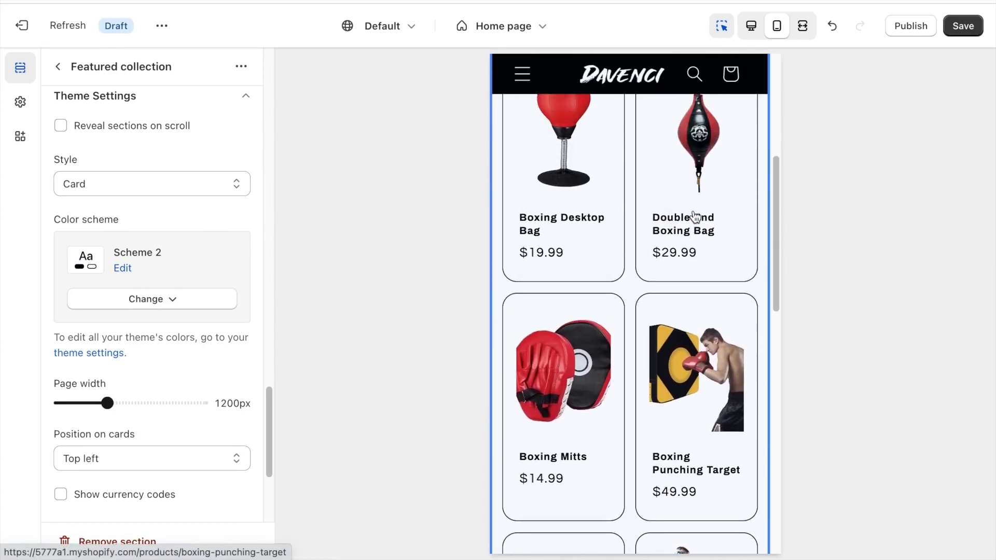
{"action": "scroll", "coordinate": [695, 217], "scroll_direction": "up", "scroll_amount": 5}
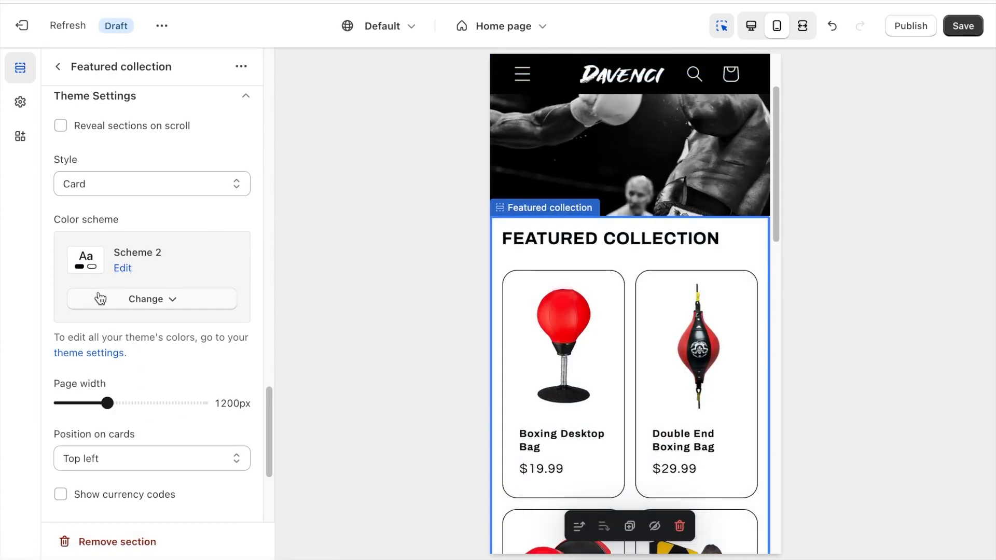
Show currency codes with the product prices and review the product cards in the preview.
{"action": "scroll", "coordinate": [134, 326], "scroll_direction": "down", "scroll_amount": 4}
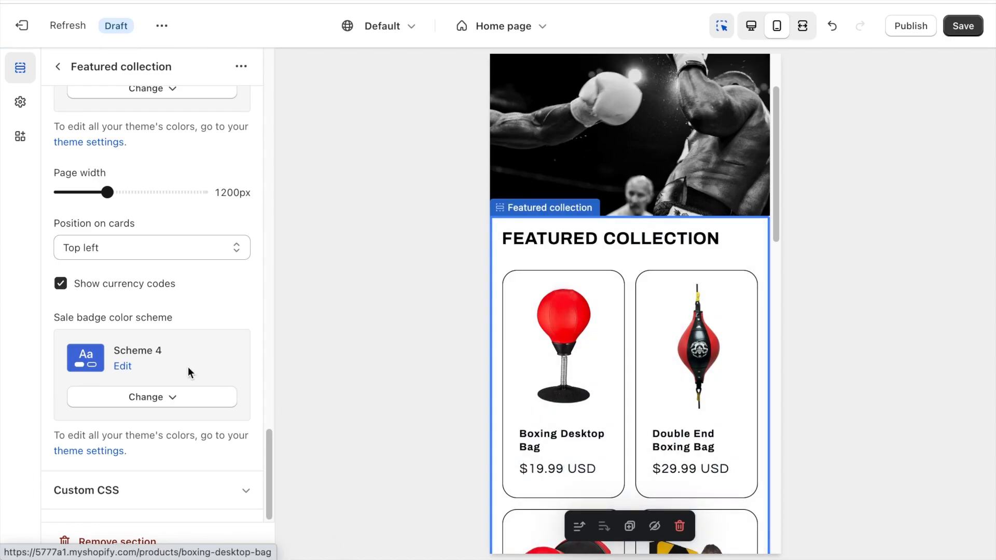
{"action": "scroll", "coordinate": [562, 254], "scroll_direction": "down", "scroll_amount": 5}
{"action": "scroll", "coordinate": [563, 254], "scroll_direction": "down", "scroll_amount": 3}
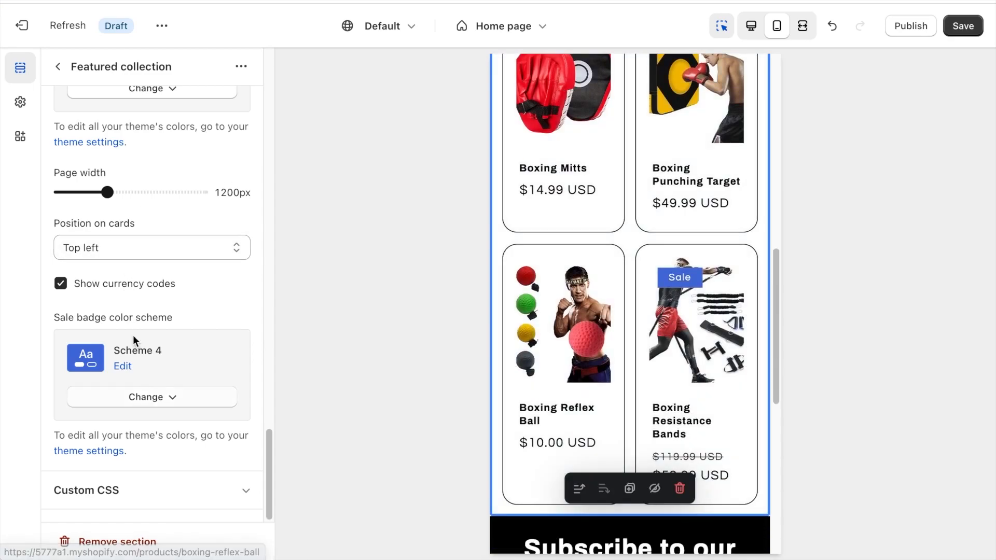
Edit the sale badge's Scheme 4 so that its background color is red #DB4747.
{"action": "left_click", "coordinate": [123, 369]}
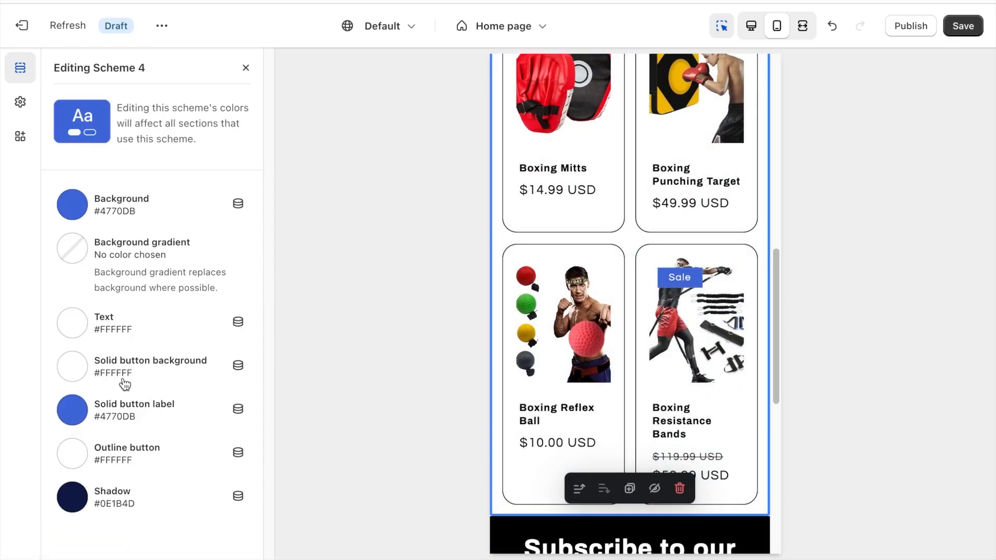
{"action": "left_click", "coordinate": [77, 211]}
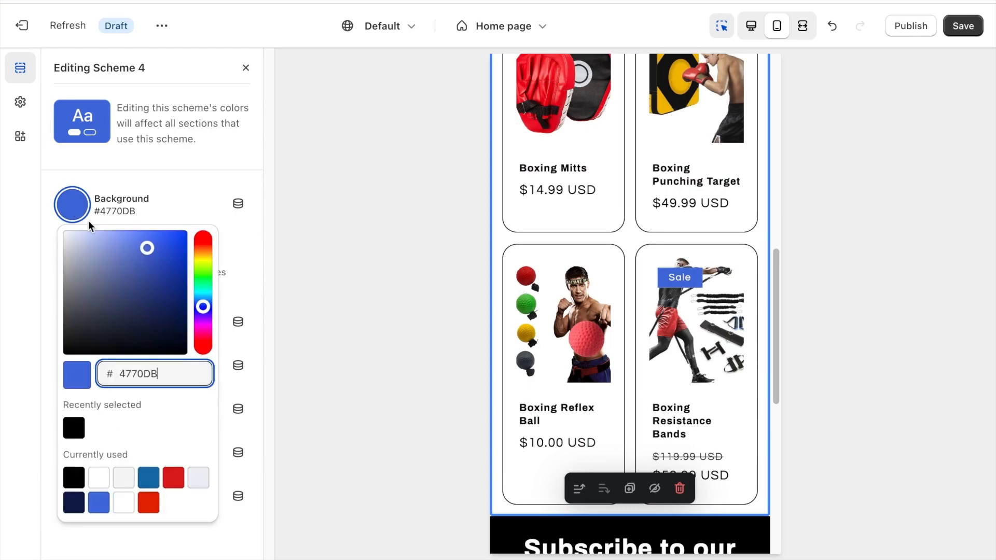
{"action": "left_click", "coordinate": [206, 354]}
{"action": "left_click", "coordinate": [327, 271]}
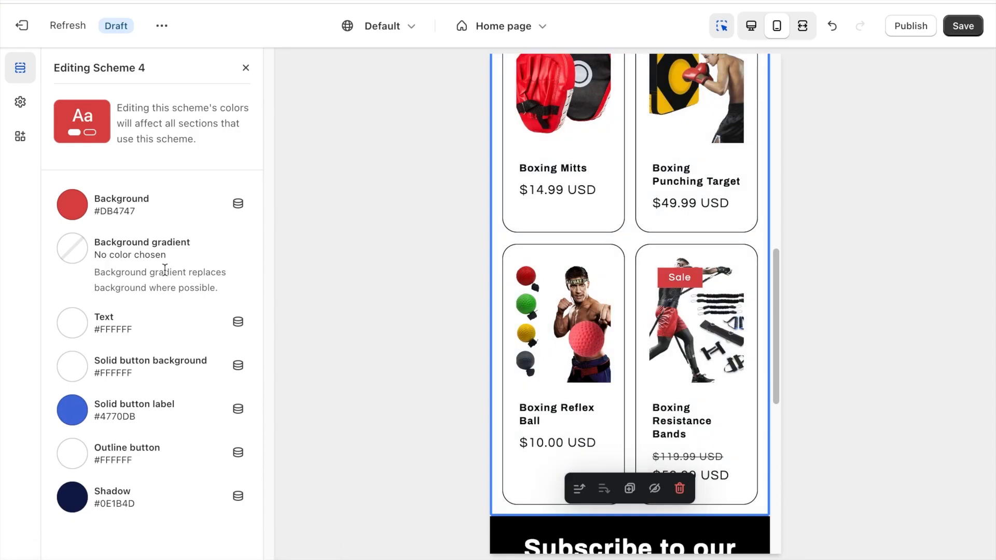
{"action": "left_click", "coordinate": [245, 68]}
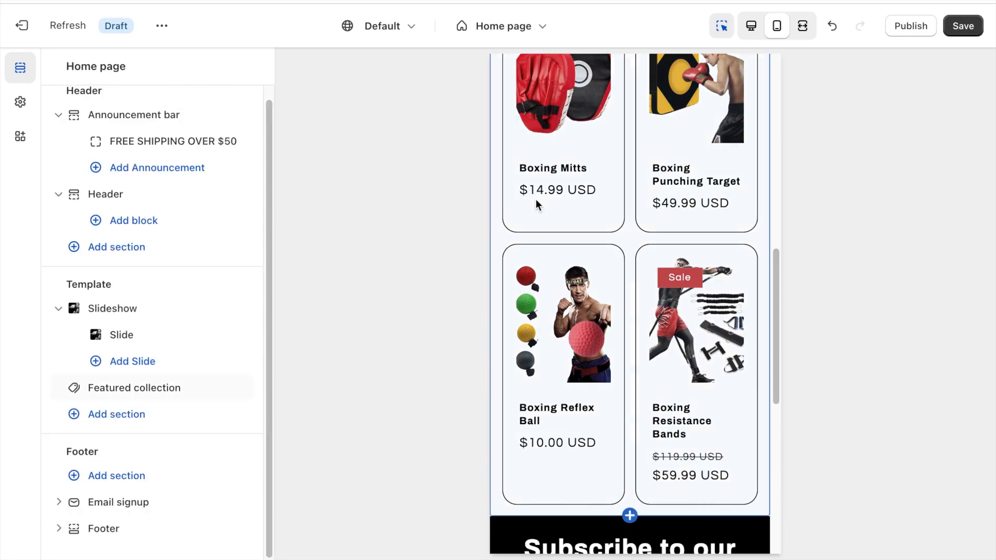
Change the Email signup heading in the footer to "Get 10% OFF Your First Order".
{"action": "scroll", "coordinate": [535, 199], "scroll_direction": "down", "scroll_amount": 9}
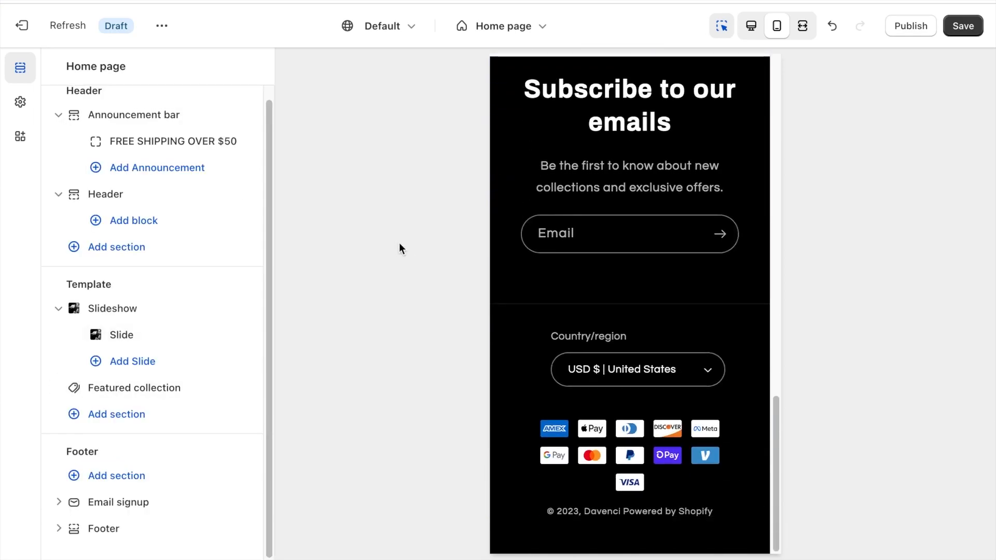
{"action": "left_click", "coordinate": [59, 502]}
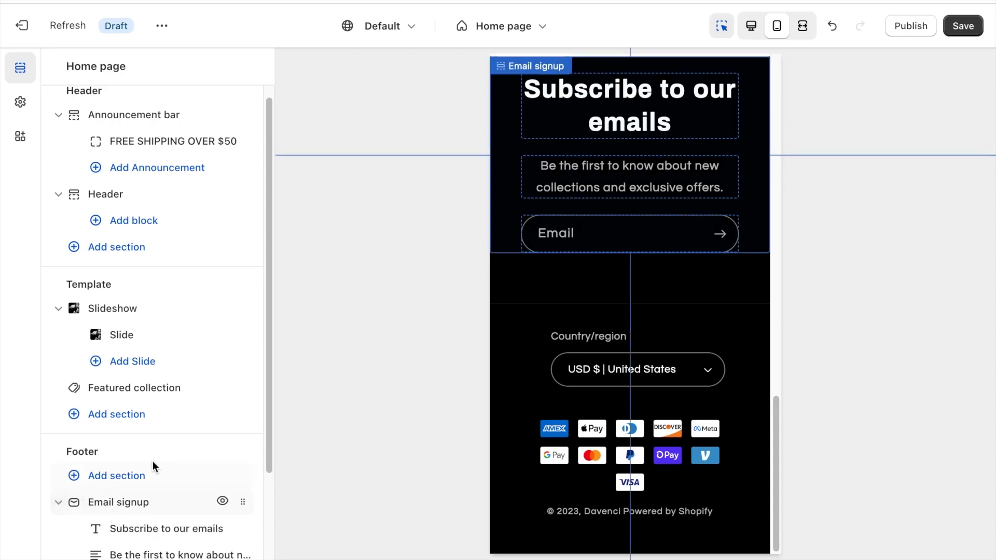
{"action": "scroll", "coordinate": [151, 466], "scroll_direction": "down", "scroll_amount": 2}
{"action": "left_click", "coordinate": [151, 425]}
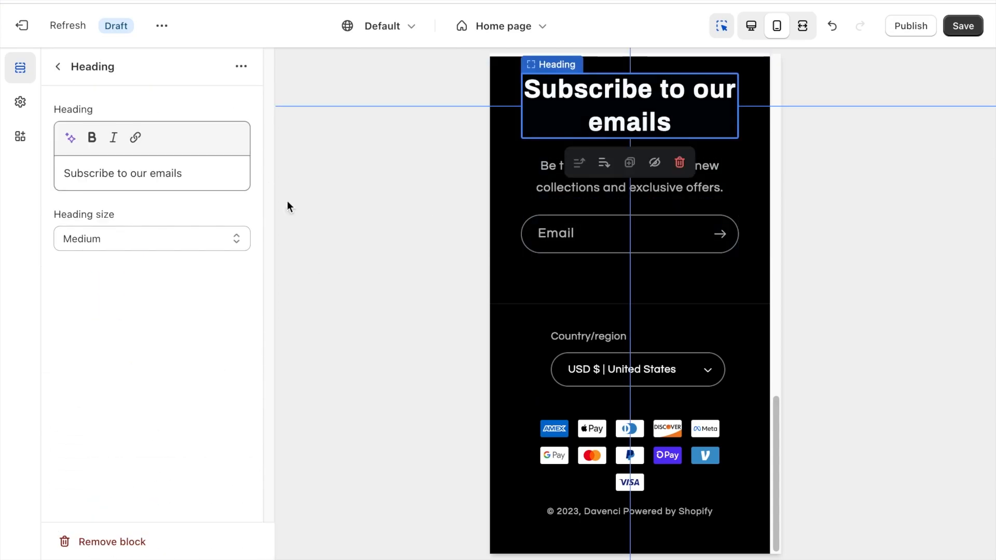
{"action": "triple_click", "coordinate": [128, 183]}
{"action": "type", "text": "Gwt"}
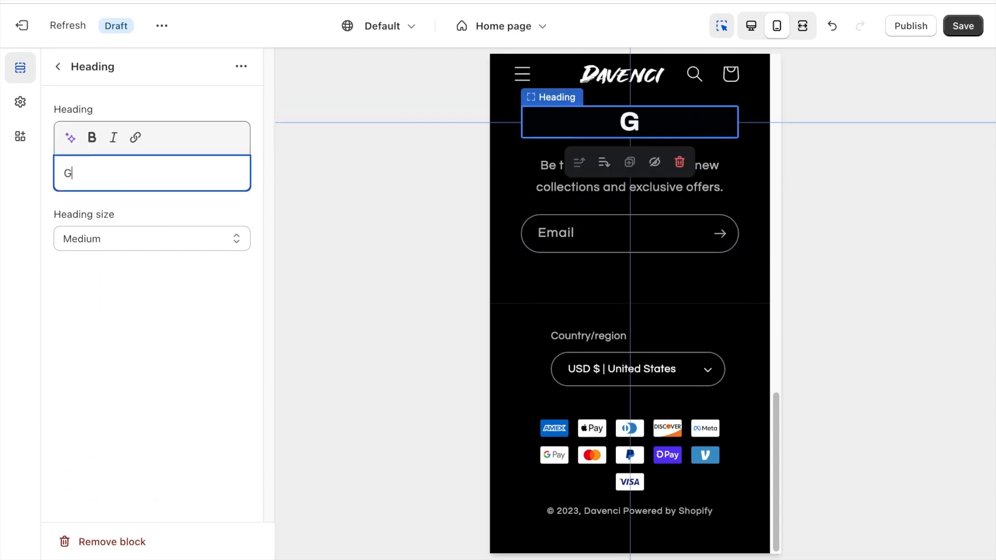
{"action": "key", "text": "BackSpace"}
{"action": "key", "text": "BackSpace"}
{"action": "type", "text": "et 10% "}
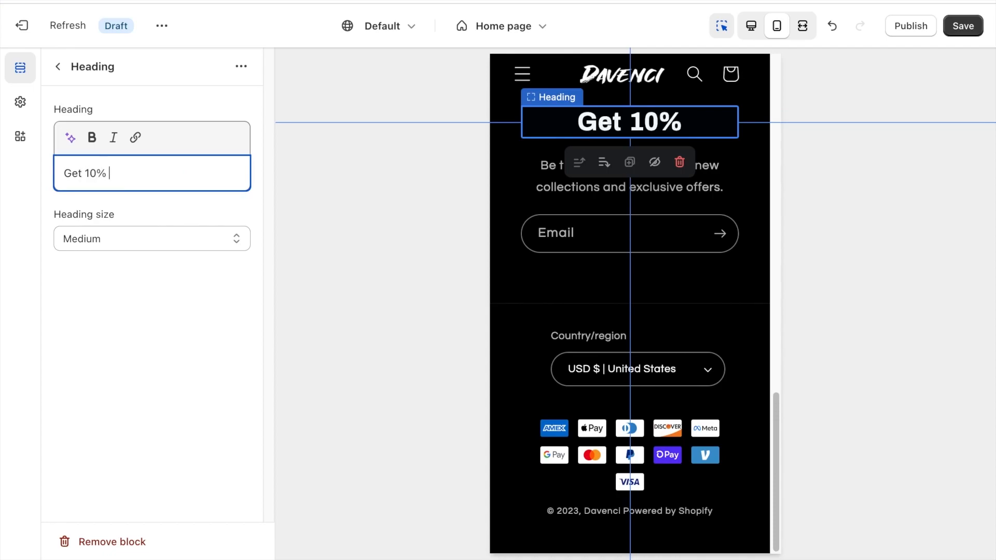
{"action": "type", "text": "OFF Your Fir"}
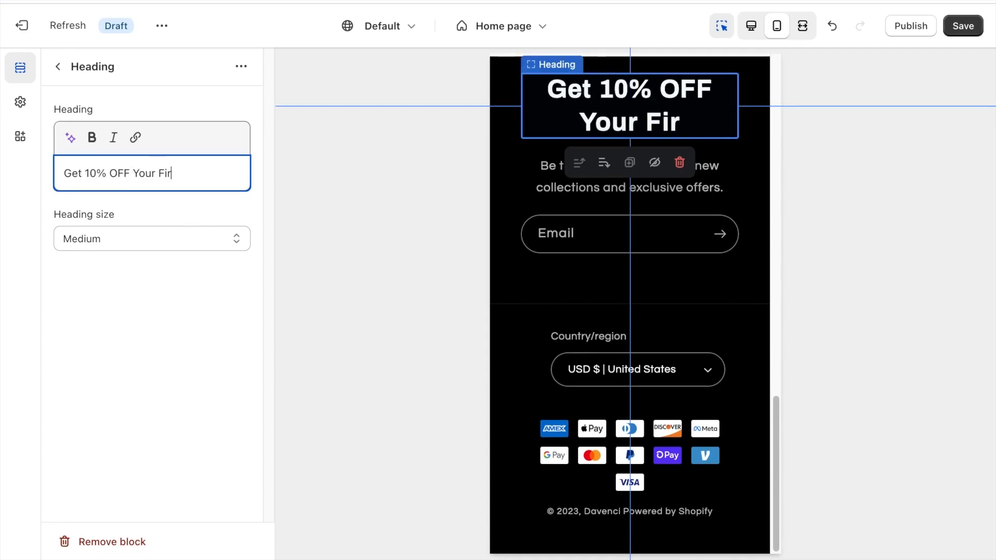
{"action": "type", "text": "st Order"}
{"action": "left_click", "coordinate": [58, 66]}
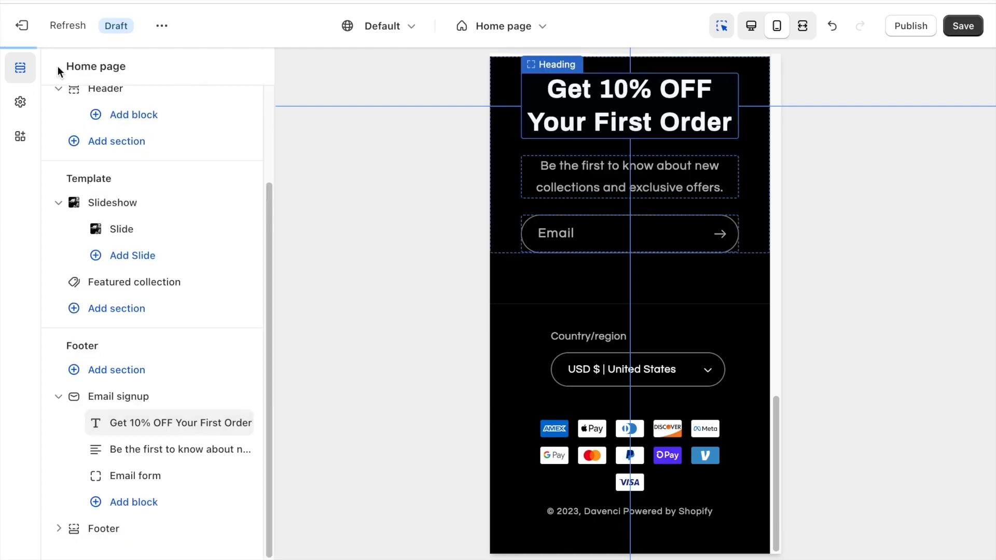
Change the Email signup subheading to "Sign up to our email list to get 10% OFF your first order".
{"action": "left_click", "coordinate": [160, 446]}
{"action": "triple_click", "coordinate": [182, 189]}
{"action": "type", "text": "S"}
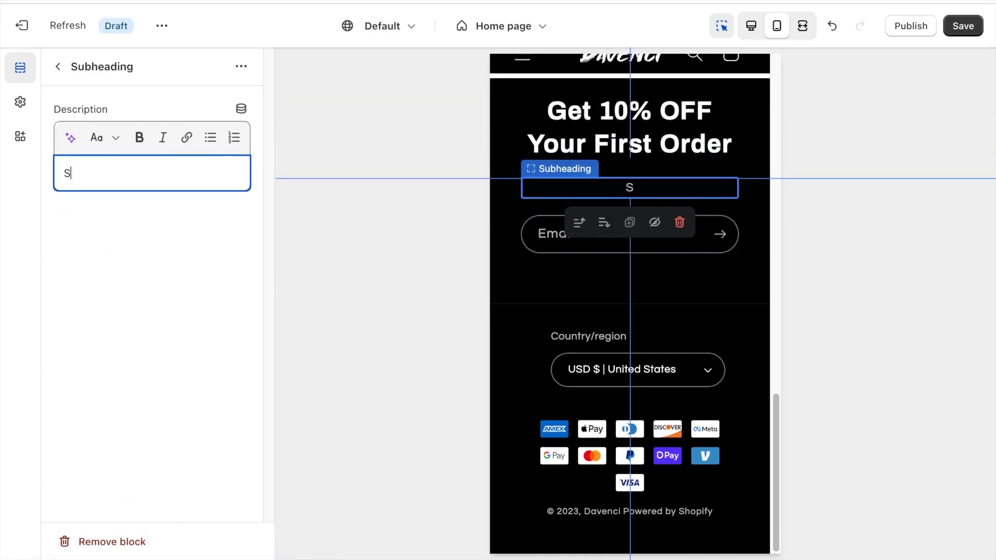
{"action": "type", "text": "ign up to our emai"}
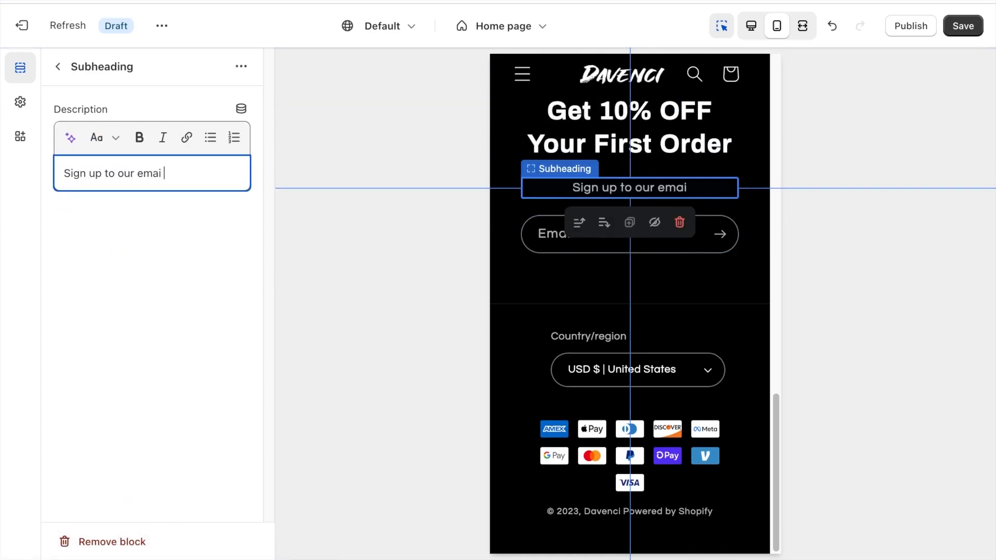
{"action": "type", "text": "l list to get 10% OFF your f"}
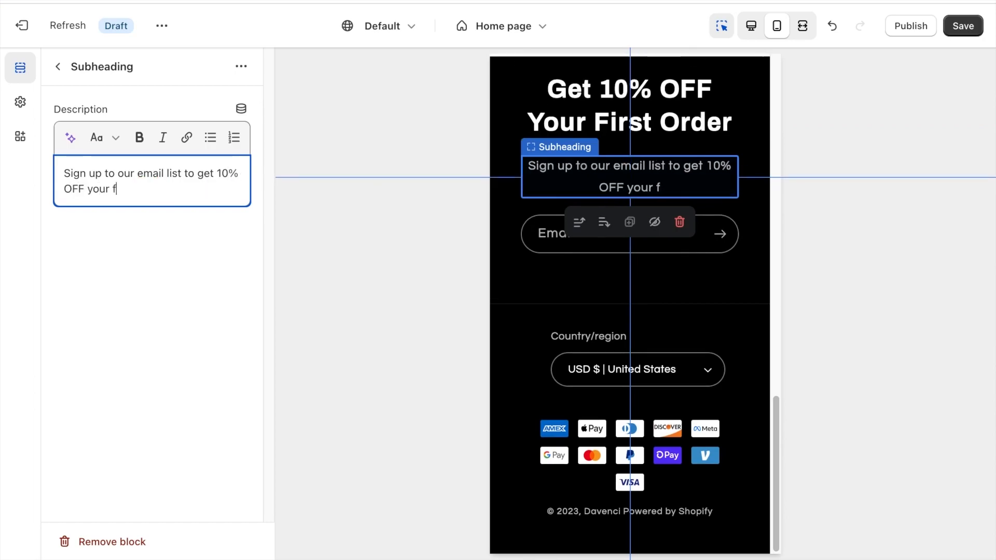
{"action": "type", "text": "irst order"}
{"action": "left_click", "coordinate": [159, 307]}
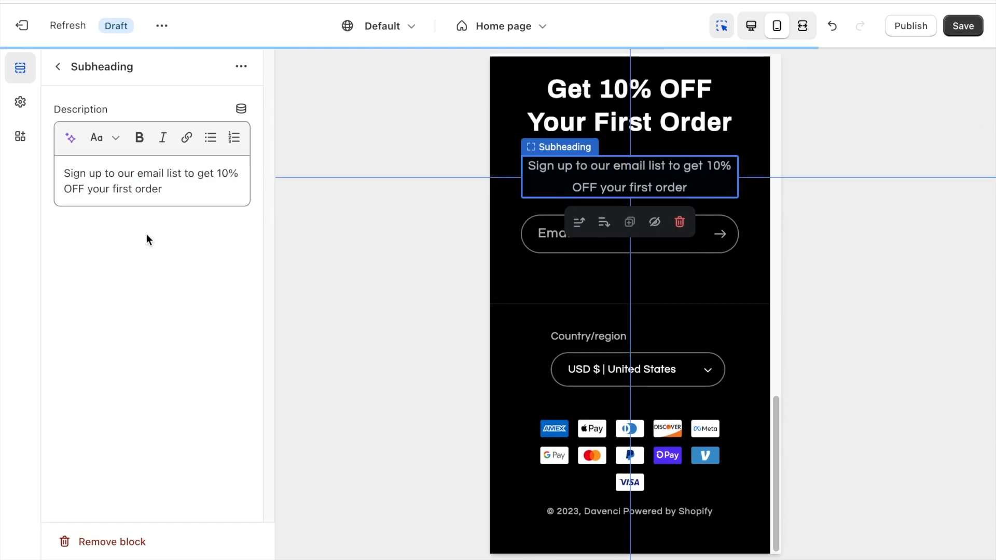
{"action": "left_click", "coordinate": [57, 67]}
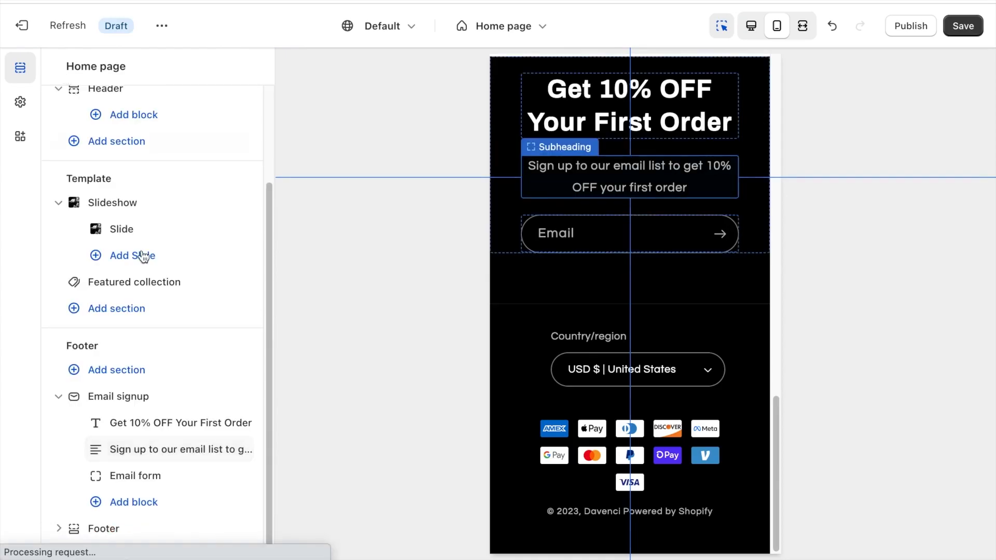
Remove the Email signup section from the footer.
{"action": "left_click", "coordinate": [195, 403]}
{"action": "scroll", "coordinate": [196, 403], "scroll_direction": "down", "scroll_amount": 1}
{"action": "left_click", "coordinate": [144, 539]}
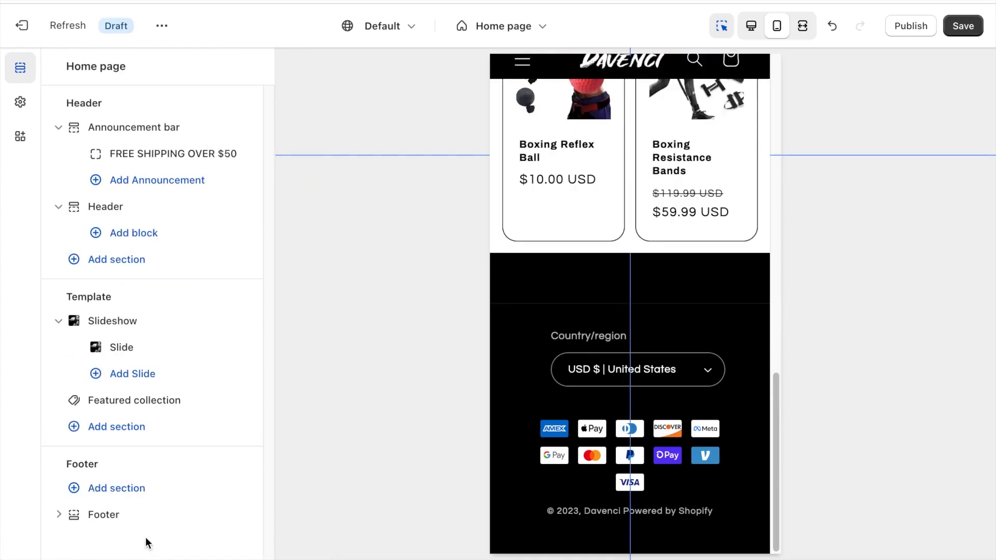
Turn off Follow on Shop and the social media icons in the Footer section.
{"action": "left_click", "coordinate": [117, 514]}
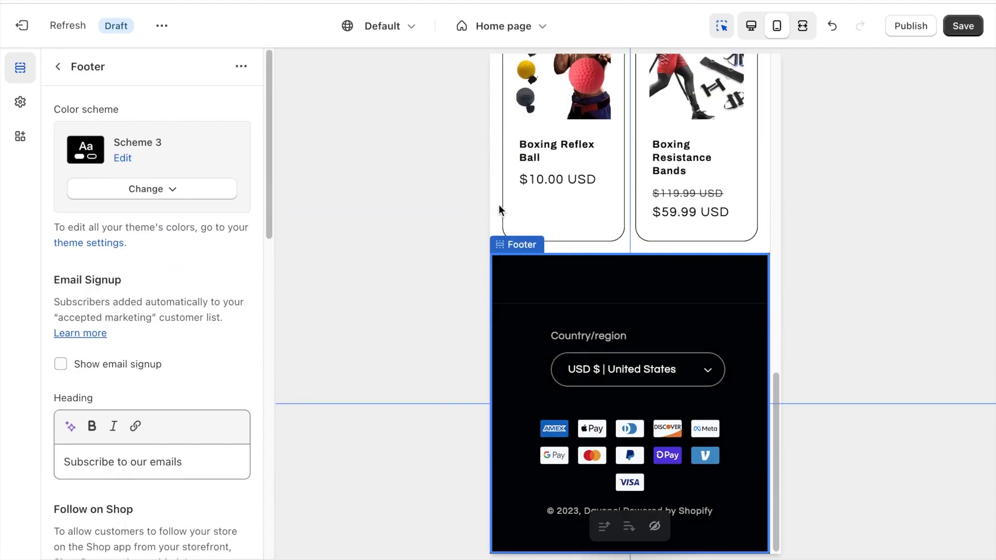
{"action": "scroll", "coordinate": [169, 294], "scroll_direction": "down", "scroll_amount": 2}
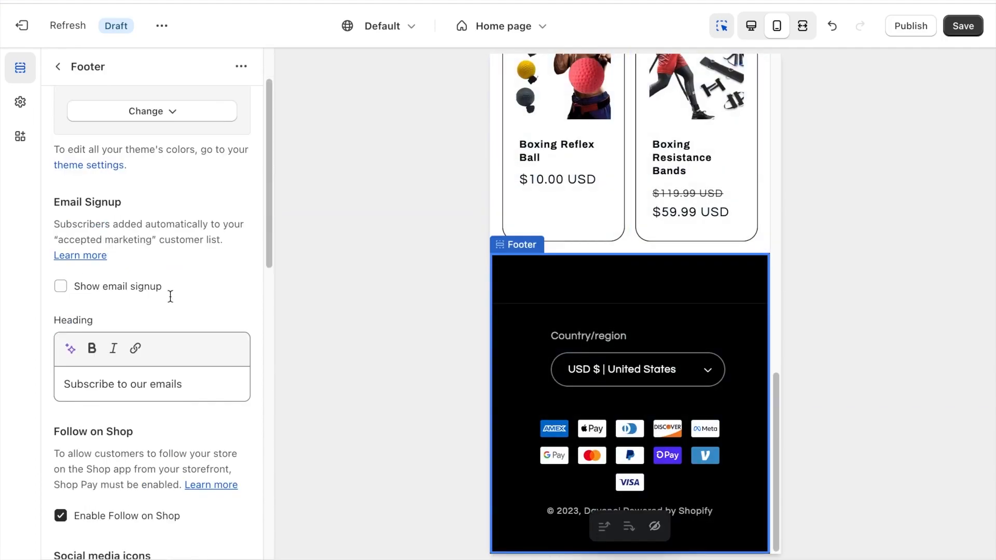
{"action": "scroll", "coordinate": [83, 139], "scroll_direction": "down", "scroll_amount": 4}
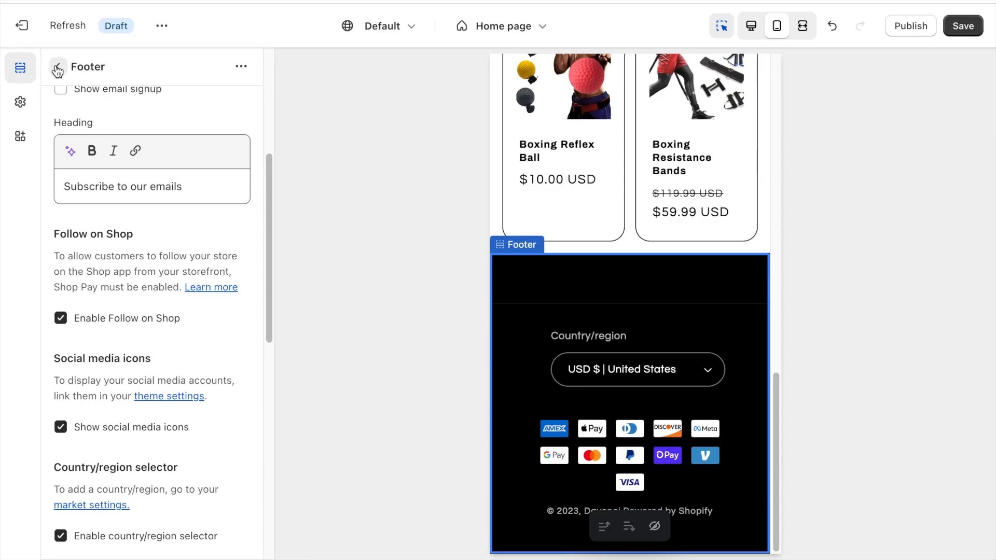
{"action": "scroll", "coordinate": [148, 163], "scroll_direction": "up", "scroll_amount": 5}
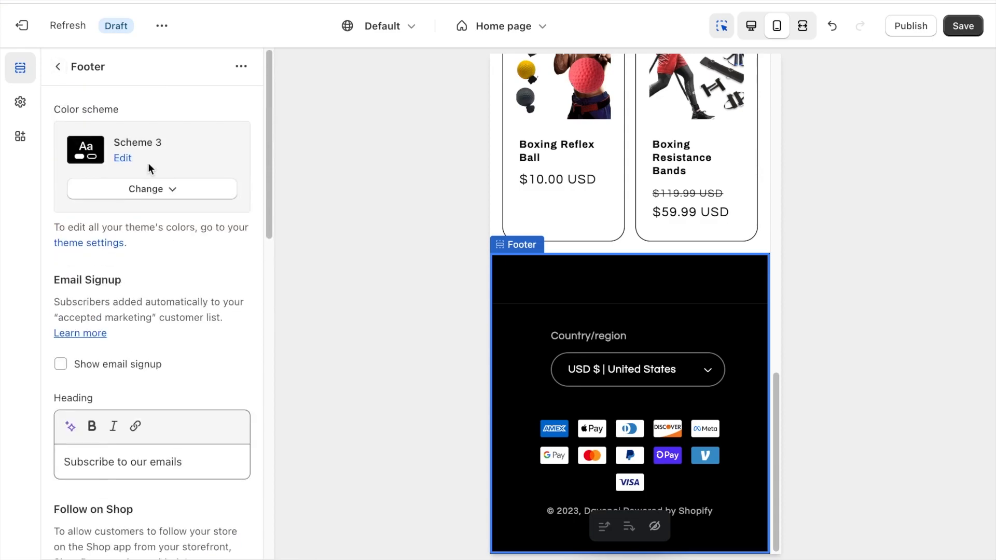
{"action": "scroll", "coordinate": [148, 163], "scroll_direction": "down", "scroll_amount": 8}
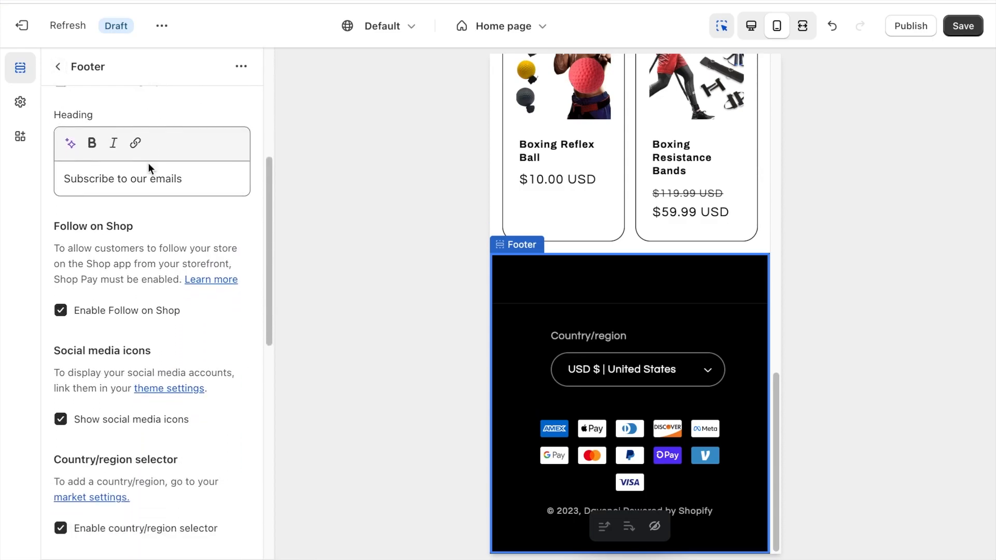
{"action": "scroll", "coordinate": [148, 163], "scroll_direction": "down", "scroll_amount": 1}
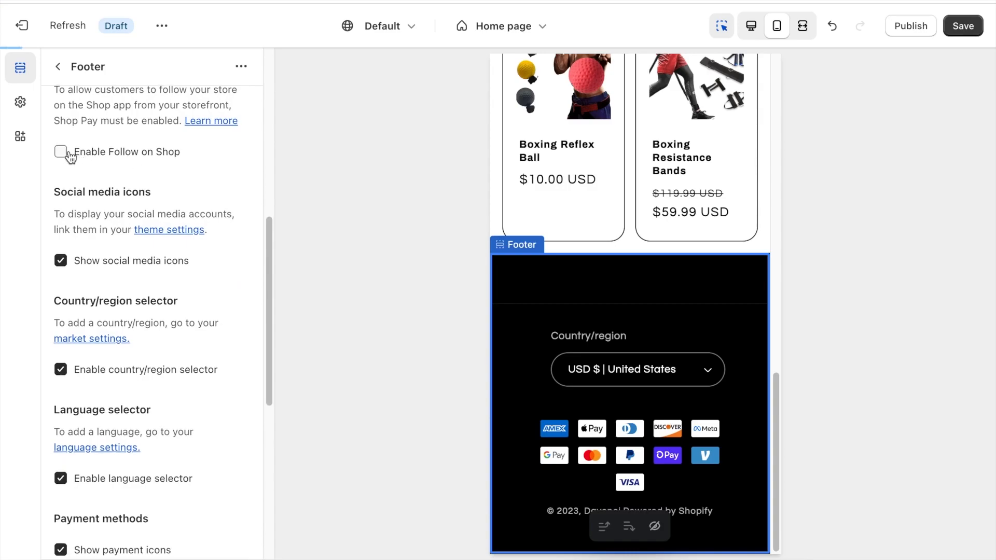
{"action": "left_click", "coordinate": [61, 261]}
Turn off the footer's country/region selector and language selector, and return to the home page's section list.
{"action": "scroll", "coordinate": [63, 260], "scroll_direction": "down", "scroll_amount": 4}
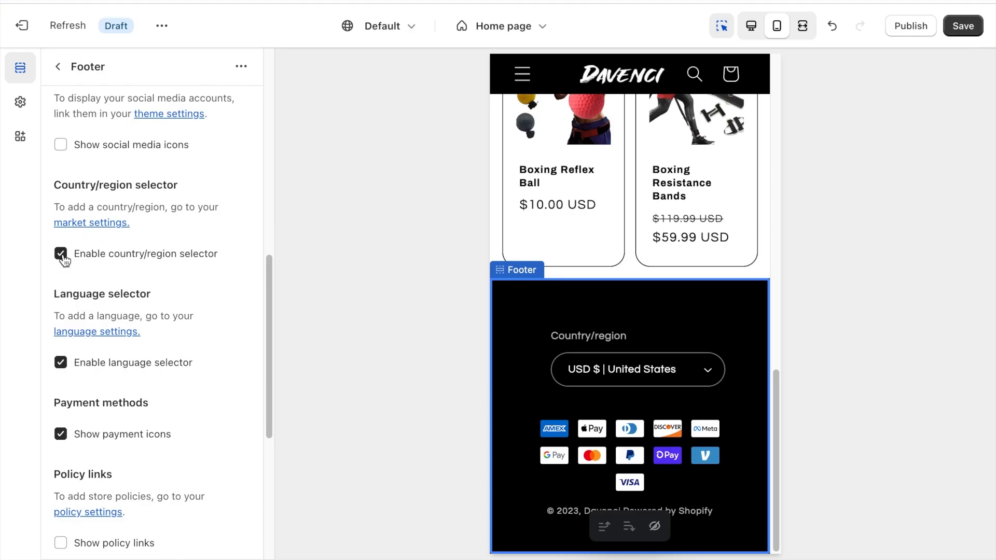
{"action": "left_click", "coordinate": [60, 254]}
{"action": "scroll", "coordinate": [63, 262], "scroll_direction": "down", "scroll_amount": 3}
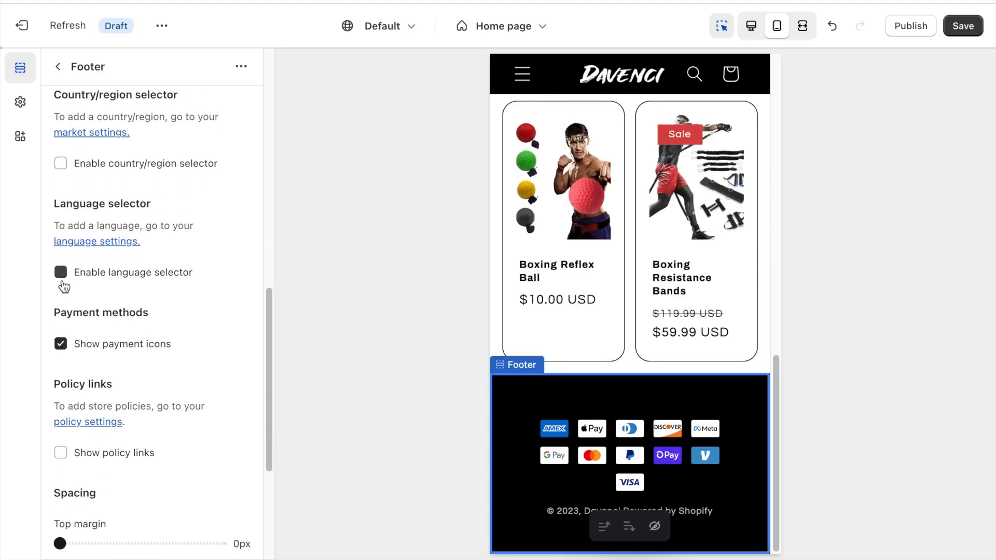
{"action": "left_click", "coordinate": [61, 274]}
{"action": "scroll", "coordinate": [123, 212], "scroll_direction": "down", "scroll_amount": 4}
{"action": "scroll", "coordinate": [123, 211], "scroll_direction": "down", "scroll_amount": 3}
{"action": "scroll", "coordinate": [147, 241], "scroll_direction": "up", "scroll_amount": 3}
{"action": "left_click", "coordinate": [58, 67]}
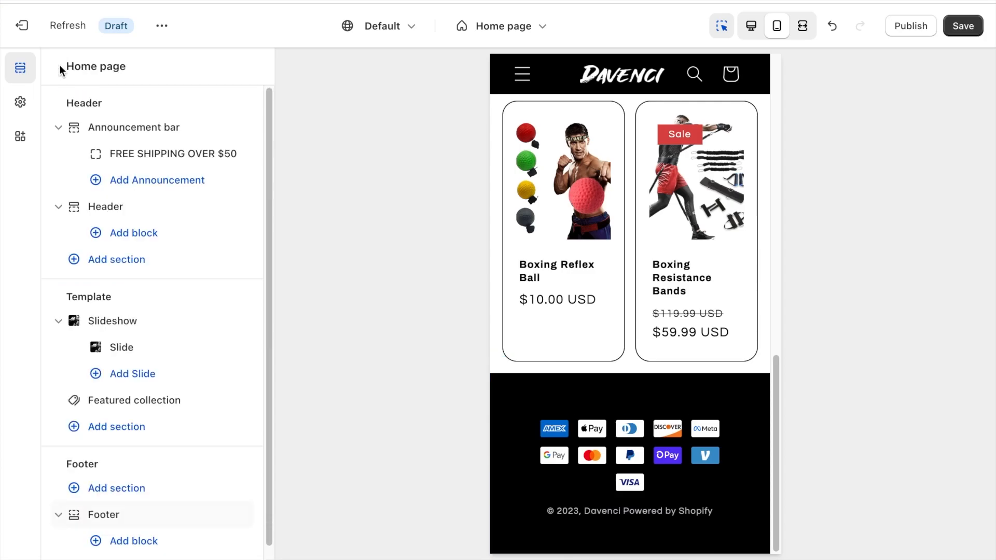
Add a Menu block to the Footer section.
{"action": "scroll", "coordinate": [202, 296], "scroll_direction": "down", "scroll_amount": 1}
{"action": "left_click", "coordinate": [147, 529]}
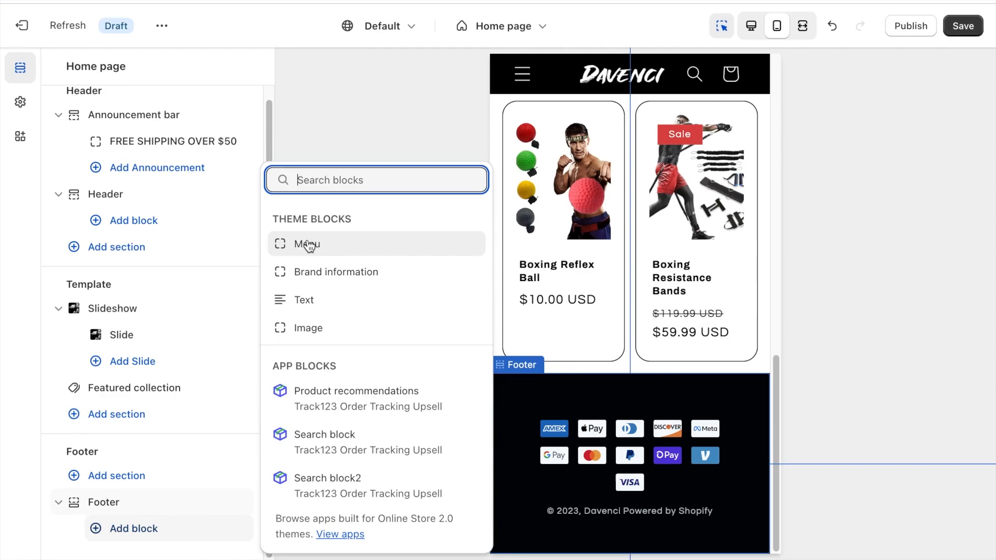
{"action": "left_click", "coordinate": [306, 245]}
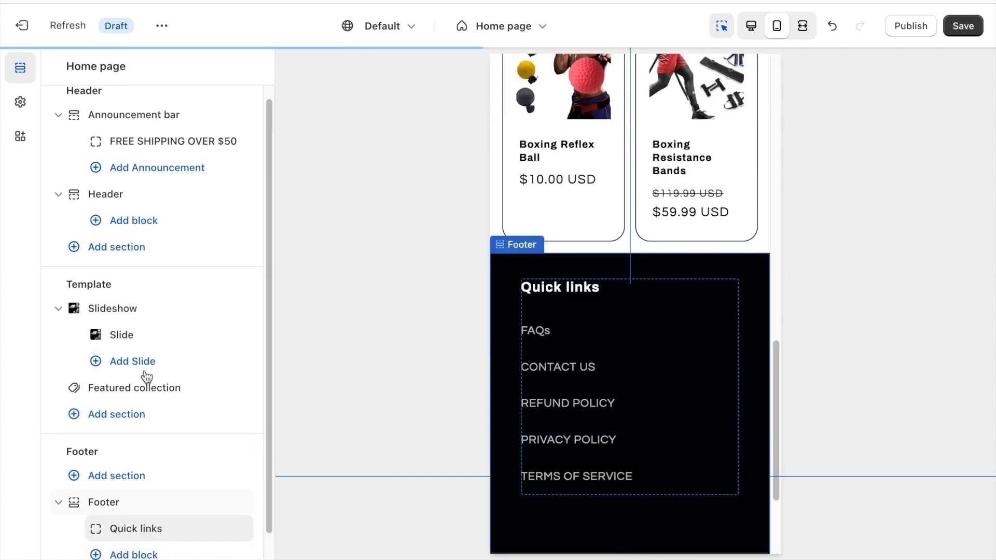
Change the footer menu block's heading to "FOOTER MENU" and save the theme.
{"action": "left_click", "coordinate": [137, 506]}
{"action": "left_click", "coordinate": [118, 174]}
{"action": "triple_click", "coordinate": [122, 173]}
{"action": "type", "text": "FOOTER MENU"}
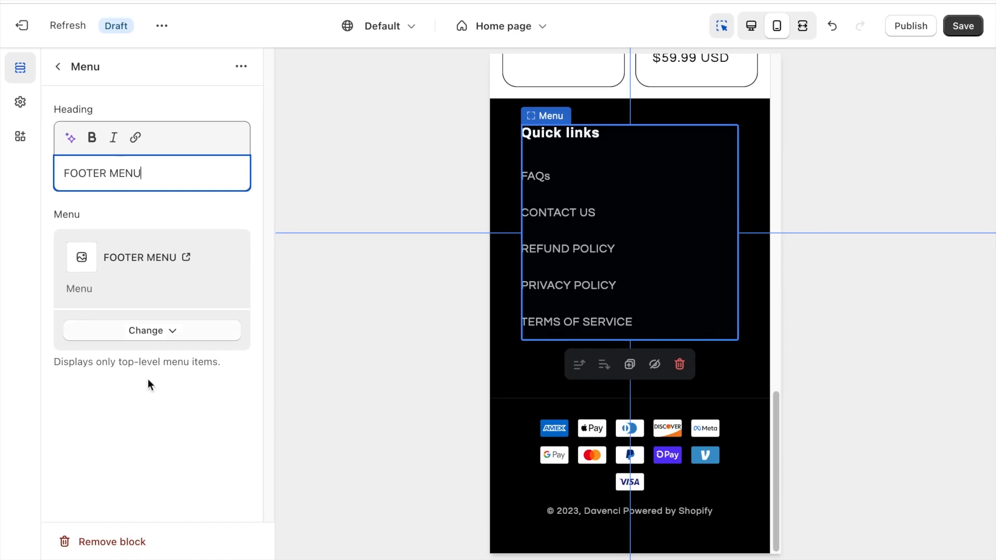
{"action": "left_click", "coordinate": [148, 384]}
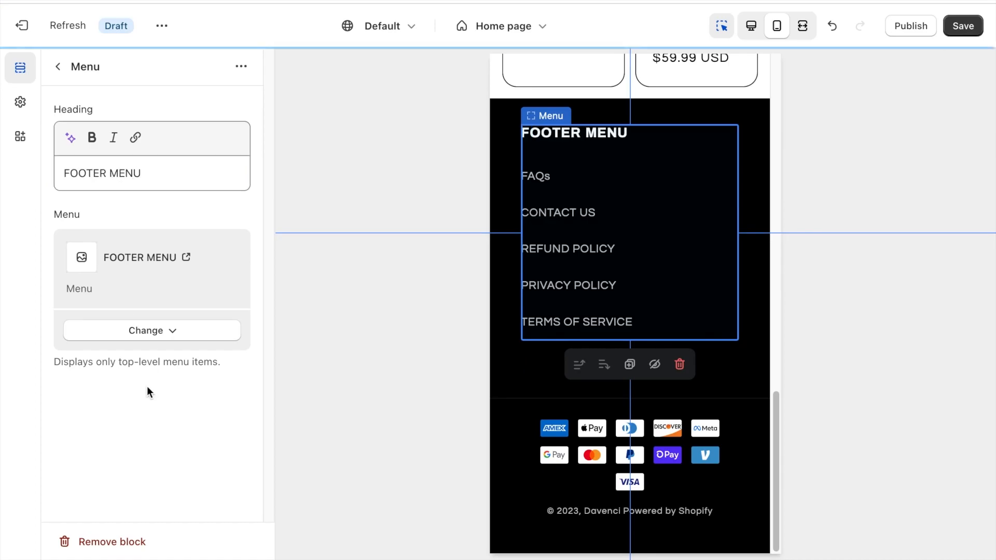
{"action": "left_click", "coordinate": [70, 73]}
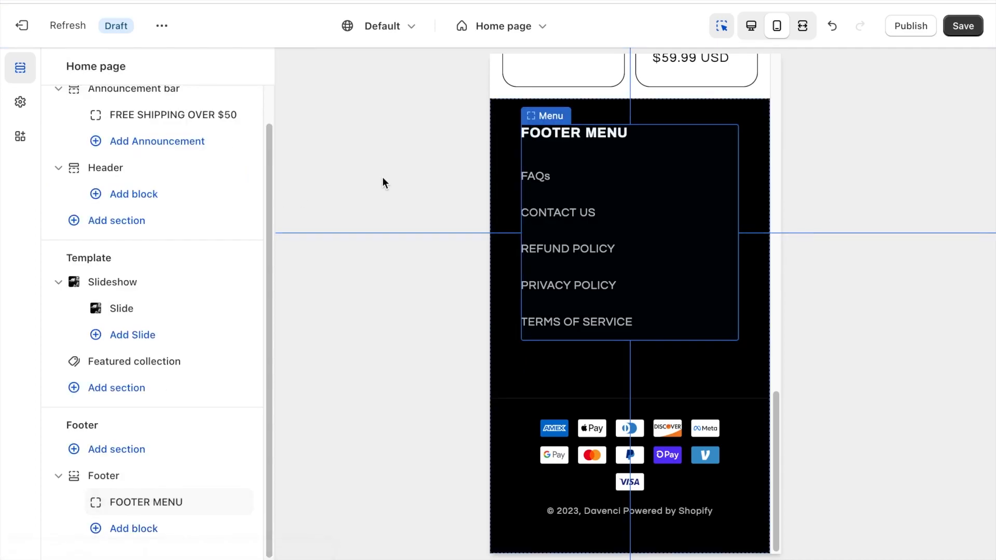
{"action": "key", "text": "ctrl+s"}
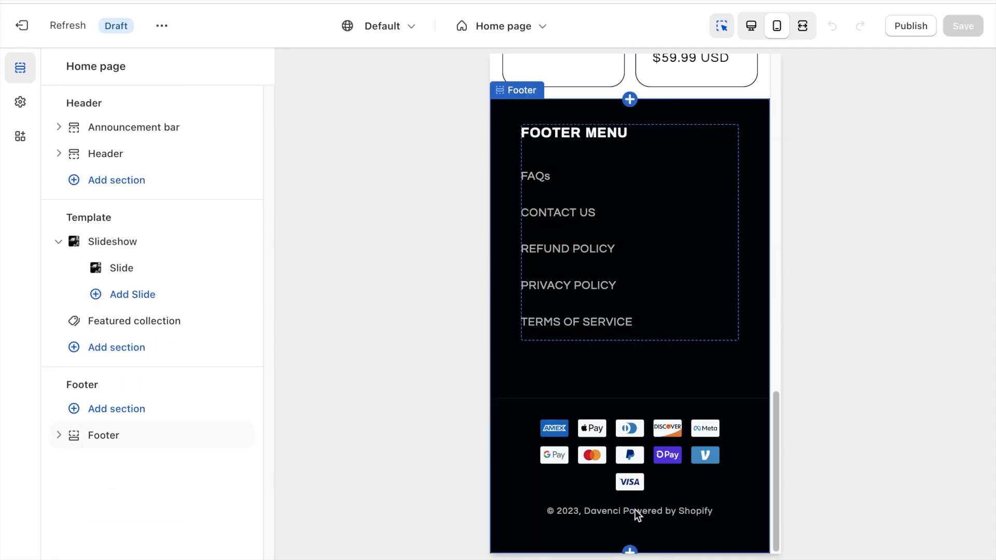
Leave the theme editor, open the Refresh theme's default content editor and search it for "Powered By Shopify".
{"action": "left_click", "coordinate": [20, 28]}
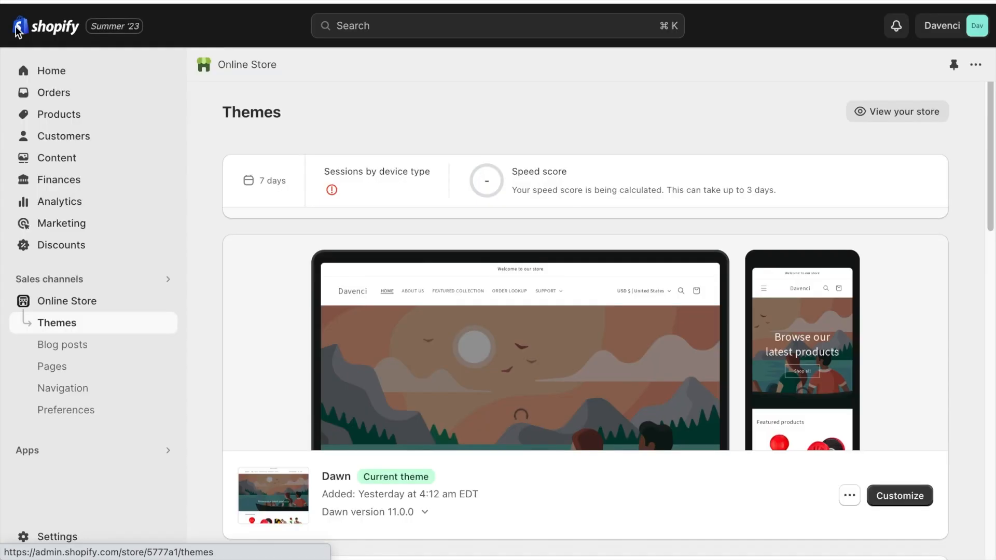
{"action": "scroll", "coordinate": [449, 294], "scroll_direction": "down", "scroll_amount": 10}
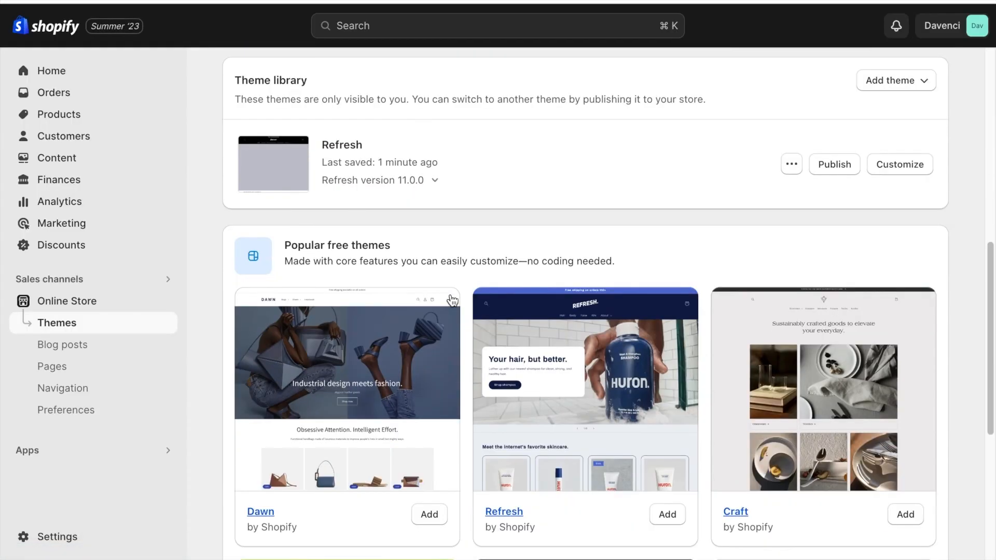
{"action": "left_click", "coordinate": [790, 166]}
{"action": "left_click", "coordinate": [745, 349]}
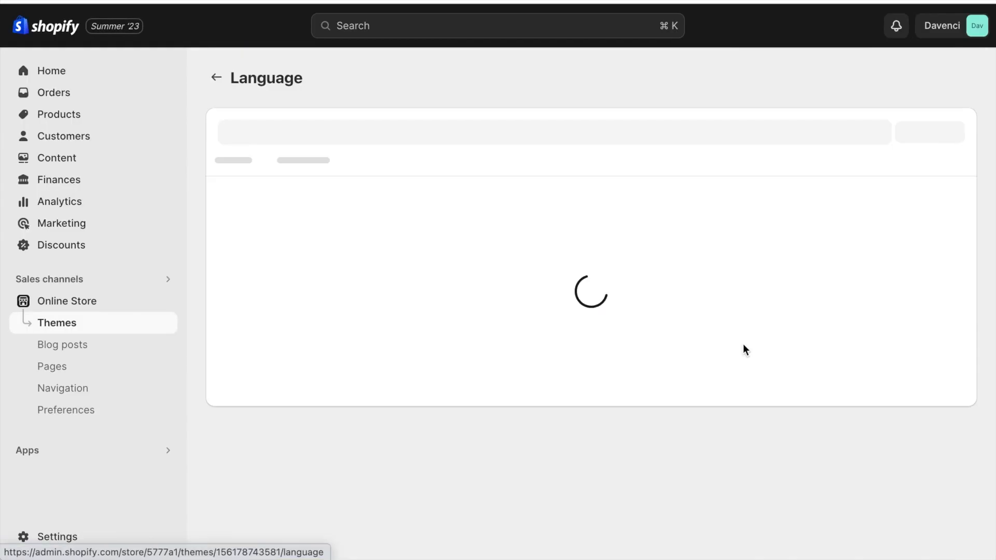
{"action": "left_click", "coordinate": [365, 166]}
{"action": "type", "text": "Powered By Shopify"}
Clear the "Powered by shopify" text under Links and save the theme content.
{"action": "left_click", "coordinate": [316, 303]}
{"action": "key", "text": "ctrl+a"}
{"action": "key", "text": "BackSpace"}
{"action": "left_click", "coordinate": [945, 107]}
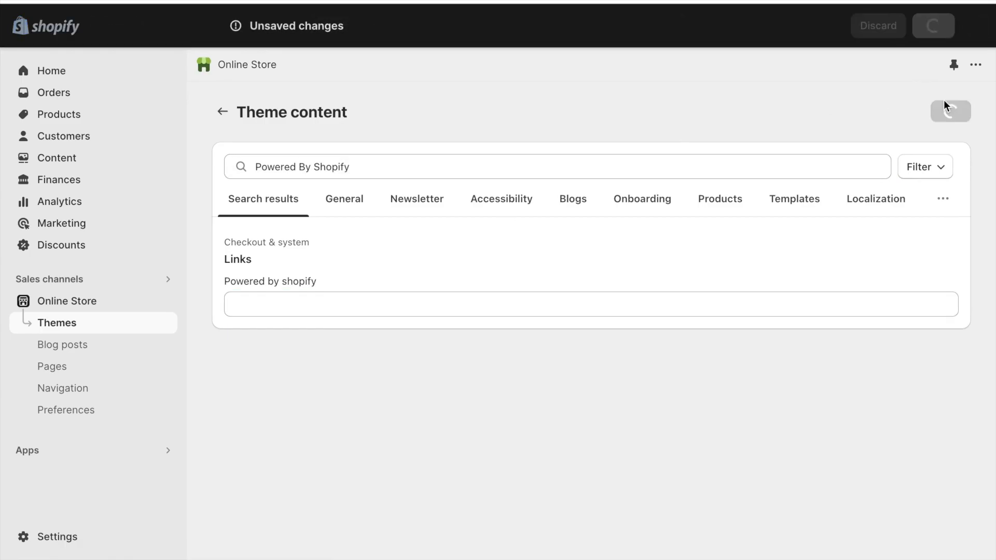
Return to the store's themes and open the Refresh theme for customization.
{"action": "left_click", "coordinate": [126, 324]}
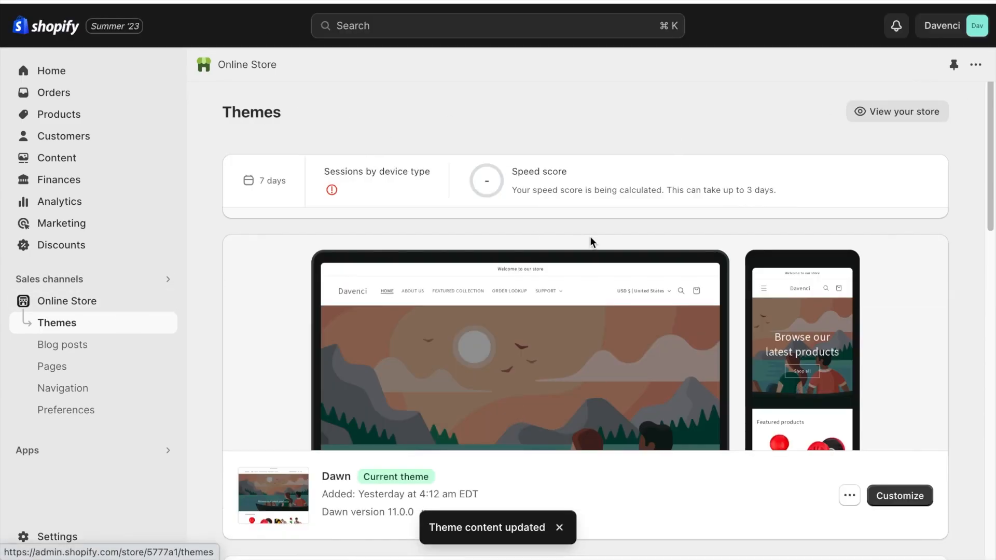
{"action": "scroll", "coordinate": [591, 241], "scroll_direction": "down", "scroll_amount": 5}
{"action": "left_click", "coordinate": [886, 402]}
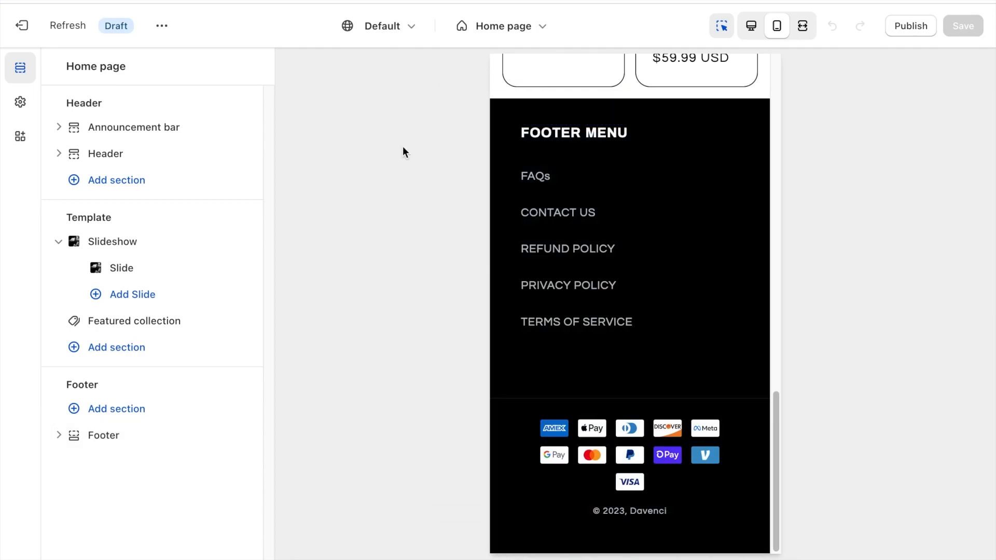
Switch the theme editor from the home page to the Default product template.
{"action": "left_click", "coordinate": [484, 26]}
{"action": "left_click", "coordinate": [445, 135]}
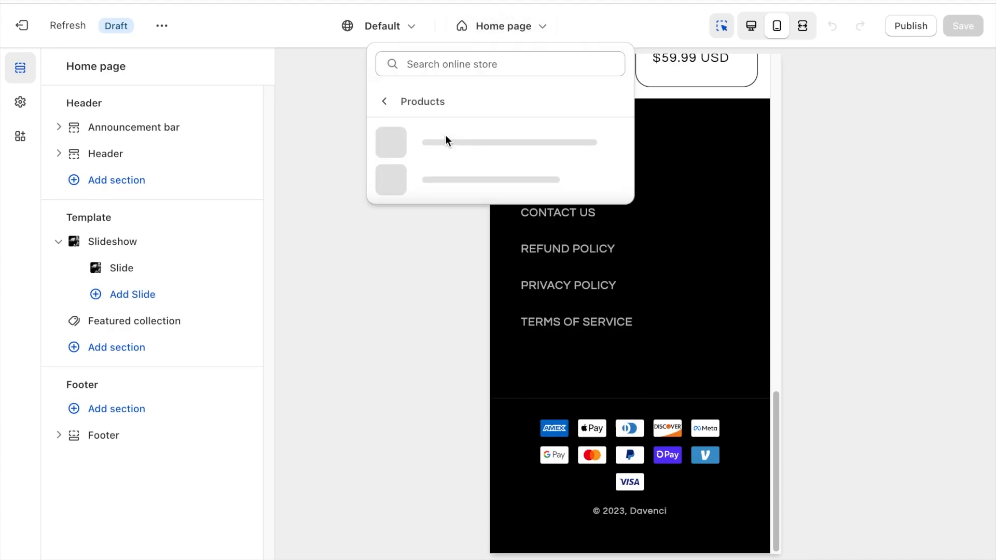
{"action": "left_click", "coordinate": [444, 139]}
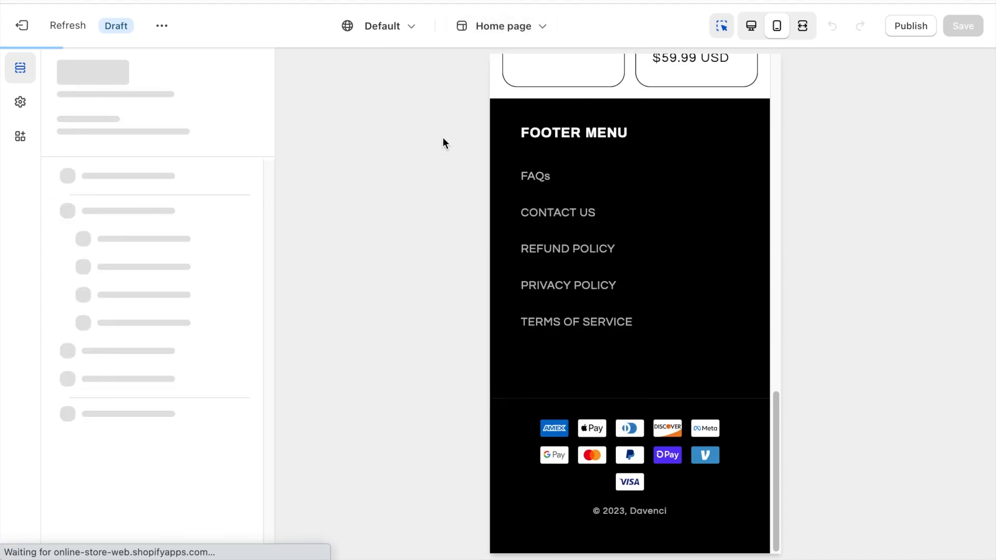
{"action": "scroll", "coordinate": [565, 260], "scroll_direction": "down", "scroll_amount": 5}
{"action": "scroll", "coordinate": [194, 249], "scroll_direction": "down", "scroll_amount": 2}
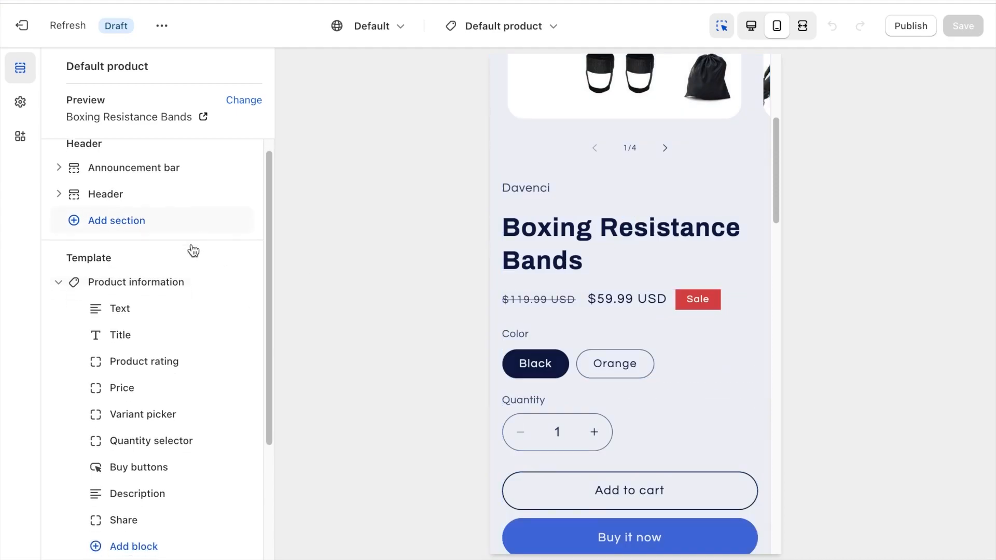
Open the Product information section's settings and compare the product page in the desktop and mobile previews.
{"action": "left_click", "coordinate": [159, 212]}
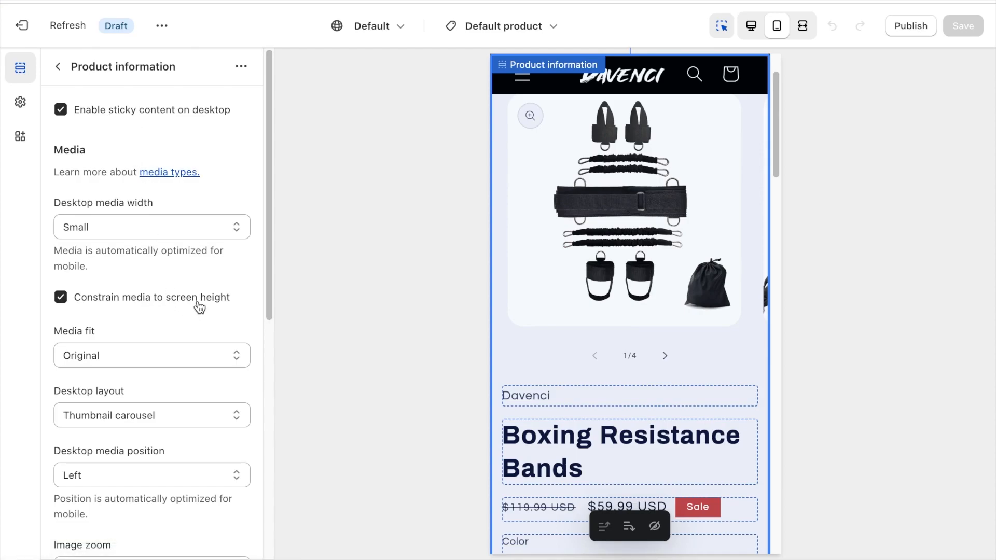
{"action": "scroll", "coordinate": [198, 307], "scroll_direction": "down", "scroll_amount": 3}
{"action": "scroll", "coordinate": [143, 300], "scroll_direction": "up", "scroll_amount": 2}
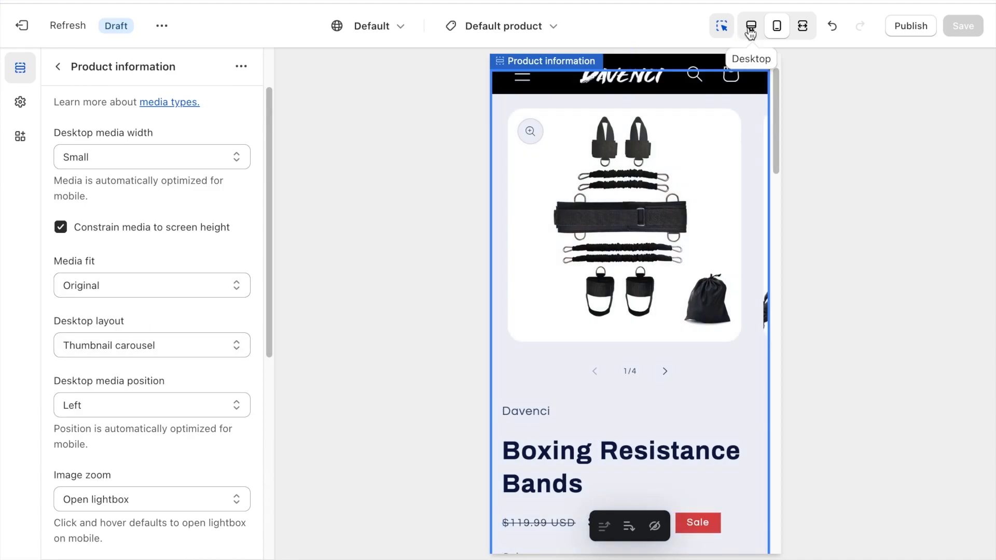
{"action": "left_click", "coordinate": [750, 27]}
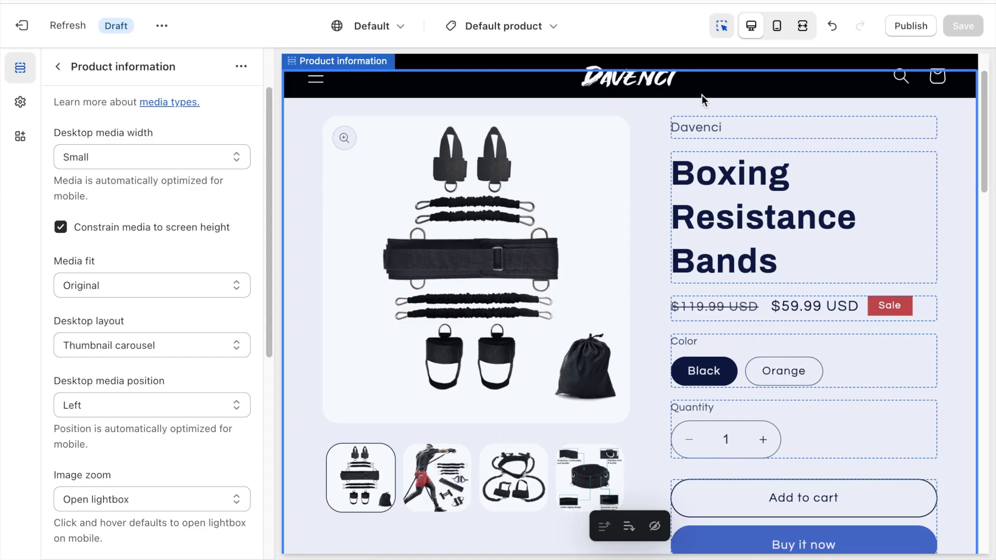
{"action": "left_click", "coordinate": [774, 30]}
Keep the product media's image zoom at Open lightbox and set its mobile layout to Show thumbnails.
{"action": "scroll", "coordinate": [178, 360], "scroll_direction": "down", "scroll_amount": 3}
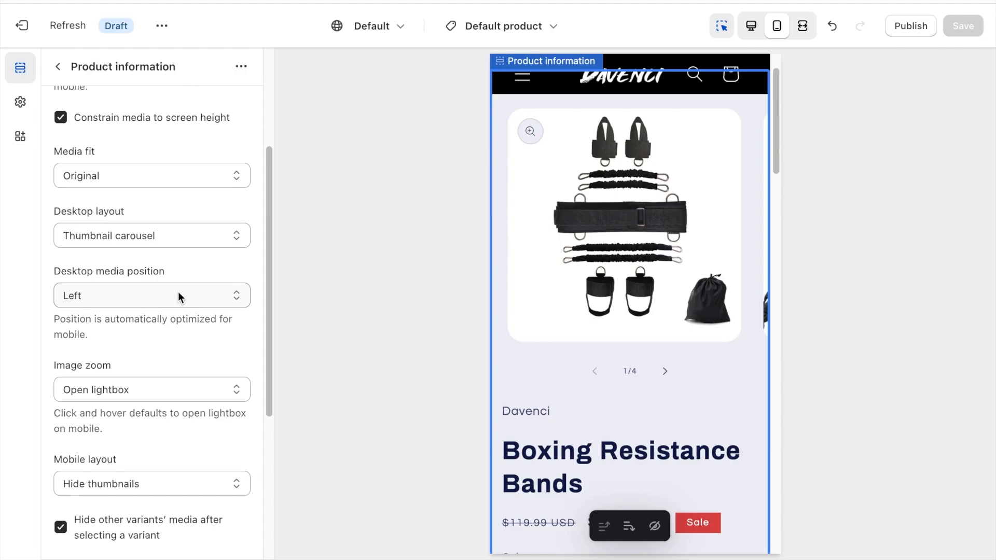
{"action": "scroll", "coordinate": [178, 296], "scroll_direction": "down", "scroll_amount": 3}
{"action": "left_click", "coordinate": [172, 269]}
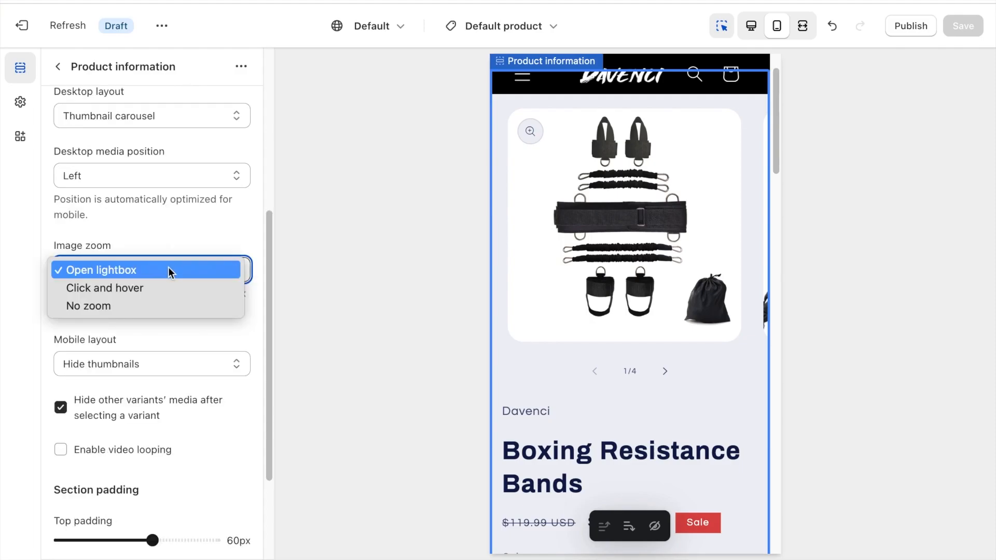
{"action": "left_click", "coordinate": [171, 269]}
{"action": "scroll", "coordinate": [166, 270], "scroll_direction": "down", "scroll_amount": 2}
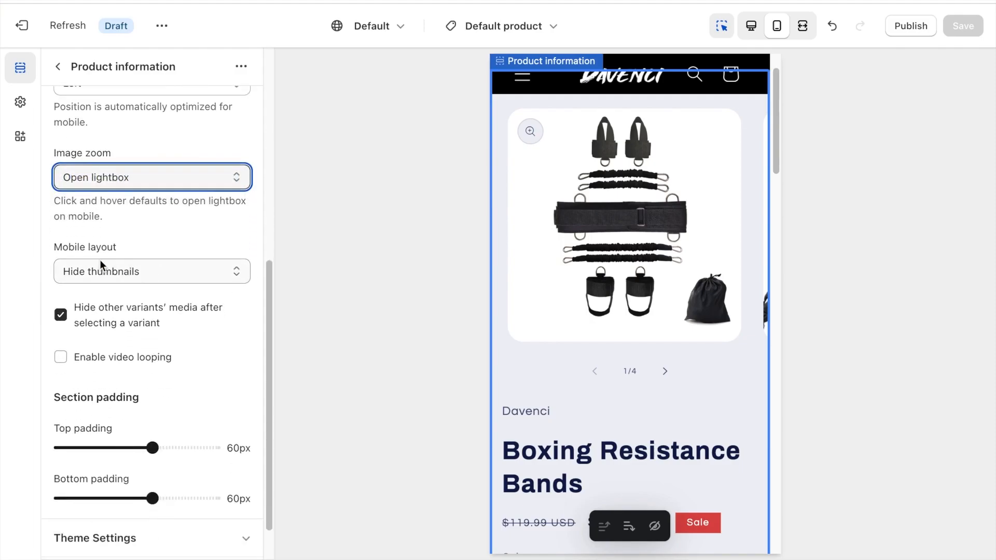
{"action": "left_click", "coordinate": [139, 274]}
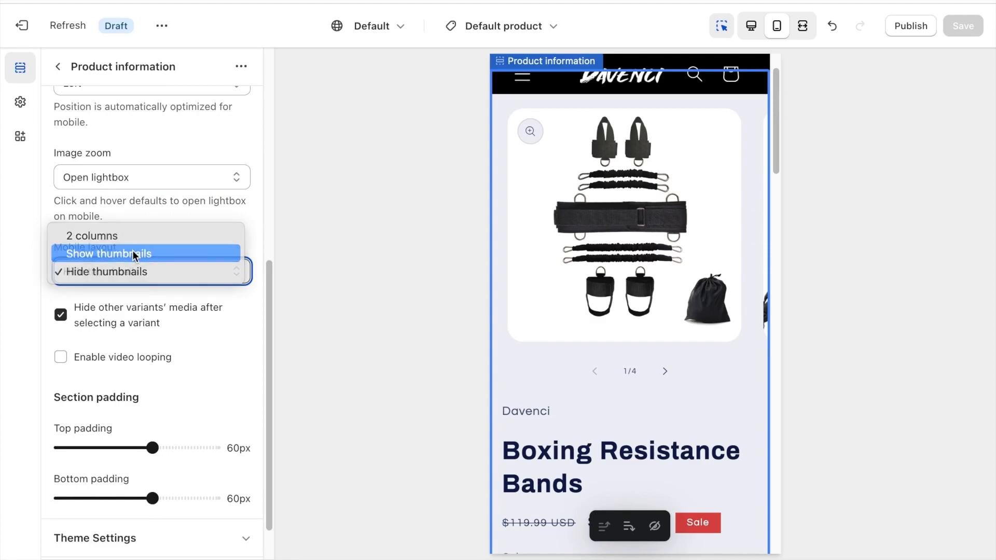
{"action": "left_click", "coordinate": [134, 254]}
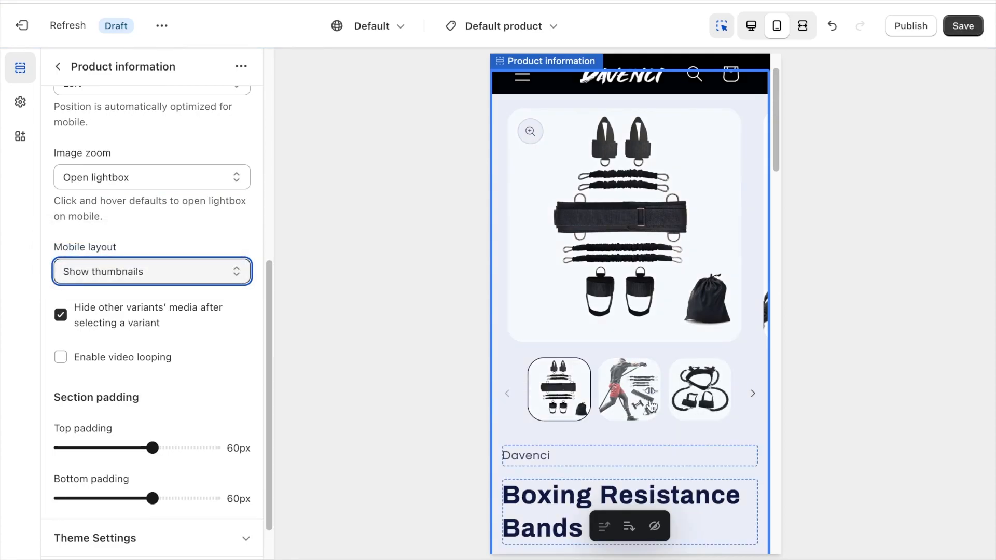
Reduce the top padding of the Product information section.
{"action": "scroll", "coordinate": [156, 294], "scroll_direction": "down", "scroll_amount": 1}
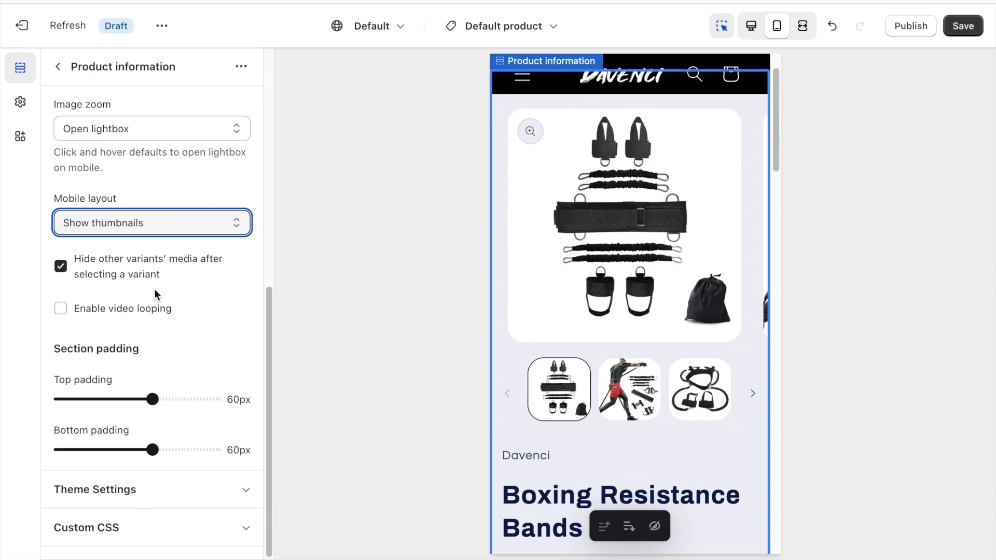
{"action": "left_click", "coordinate": [151, 398]}
{"action": "left_click_drag", "start_coordinate": [150, 398], "coordinate": [91, 399]}
Set color Scheme 1's background and solid button label to #FFFFFF, and its text, solid button background, outline button and shadow to #000000.
{"action": "left_click", "coordinate": [171, 489]}
{"action": "scroll", "coordinate": [165, 389], "scroll_direction": "down", "scroll_amount": 12}
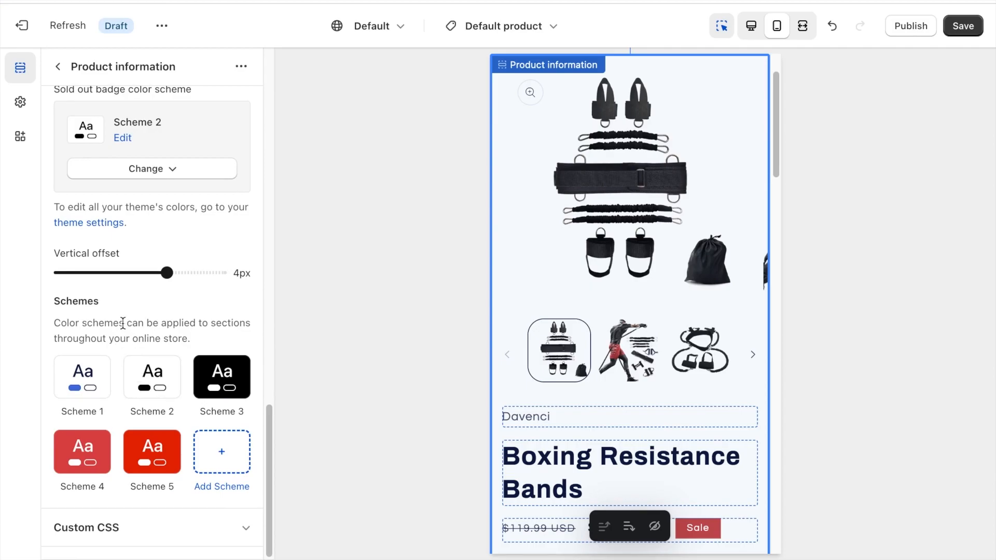
{"action": "left_click", "coordinate": [88, 373]}
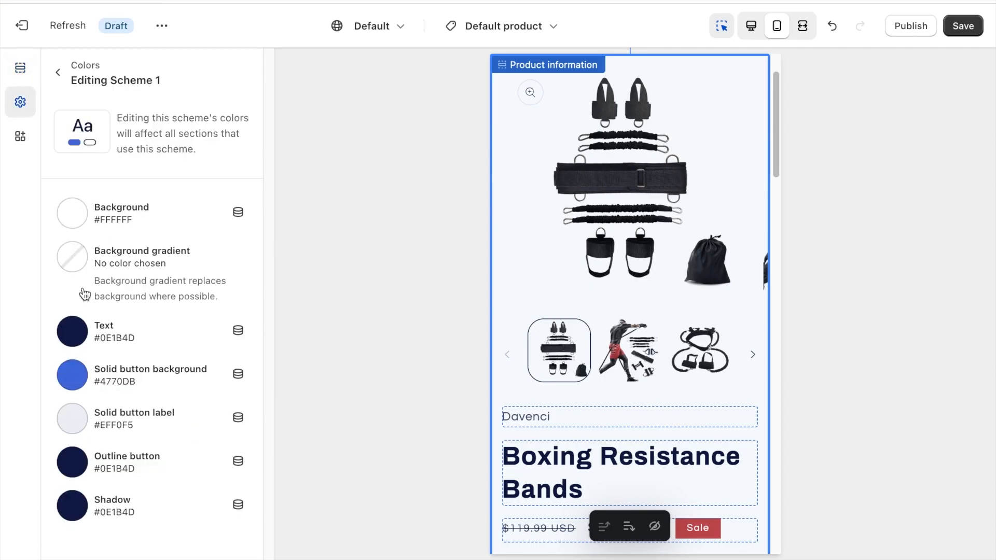
{"action": "left_click", "coordinate": [72, 213]}
{"action": "left_click", "coordinate": [10, 236]}
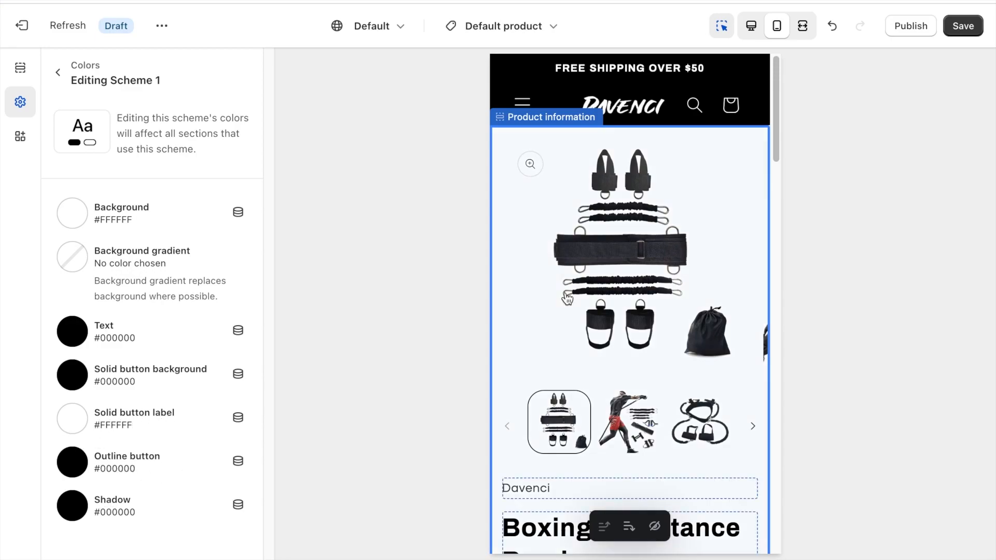
{"action": "left_click", "coordinate": [59, 74]}
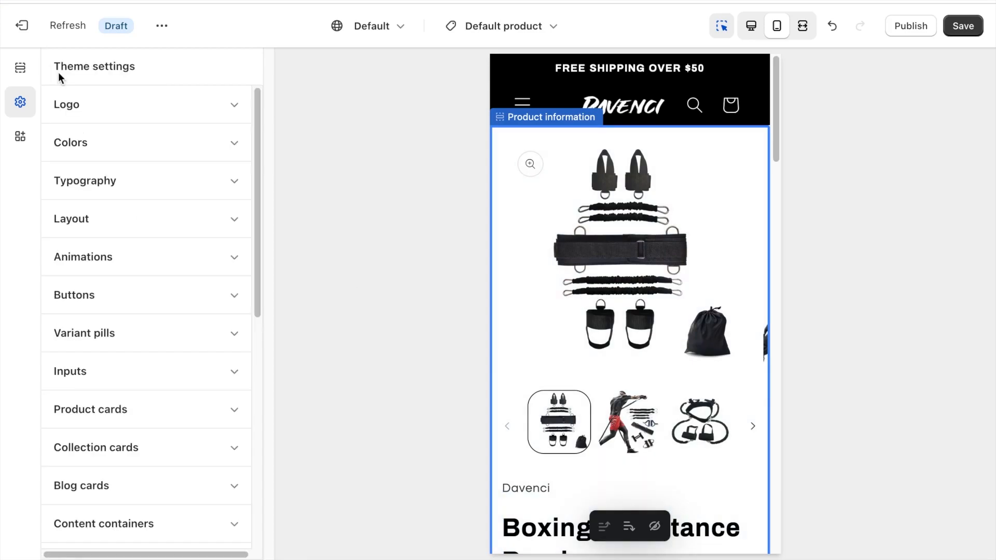
{"action": "left_click", "coordinate": [20, 69]}
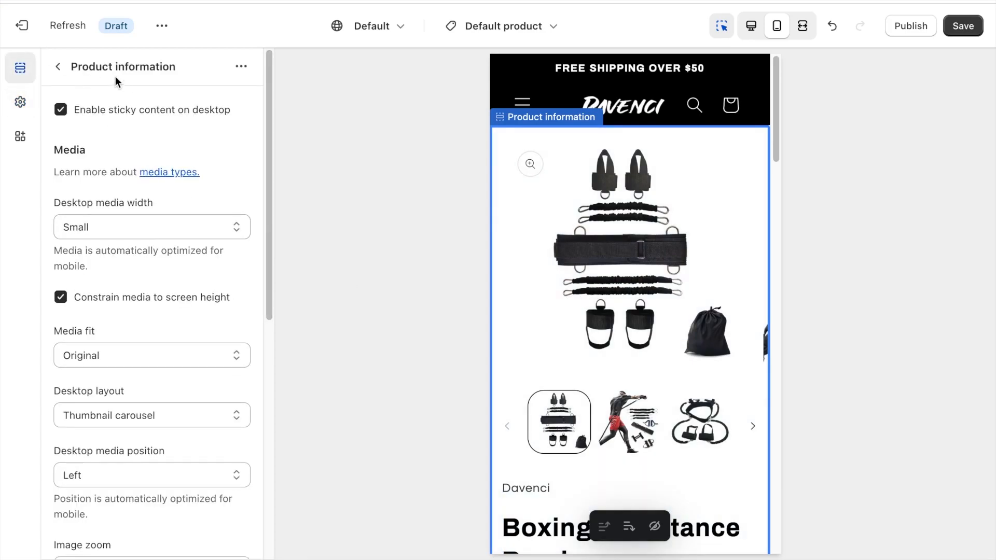
Remove the vendor Text block from the Product information section.
{"action": "left_click", "coordinate": [65, 64]}
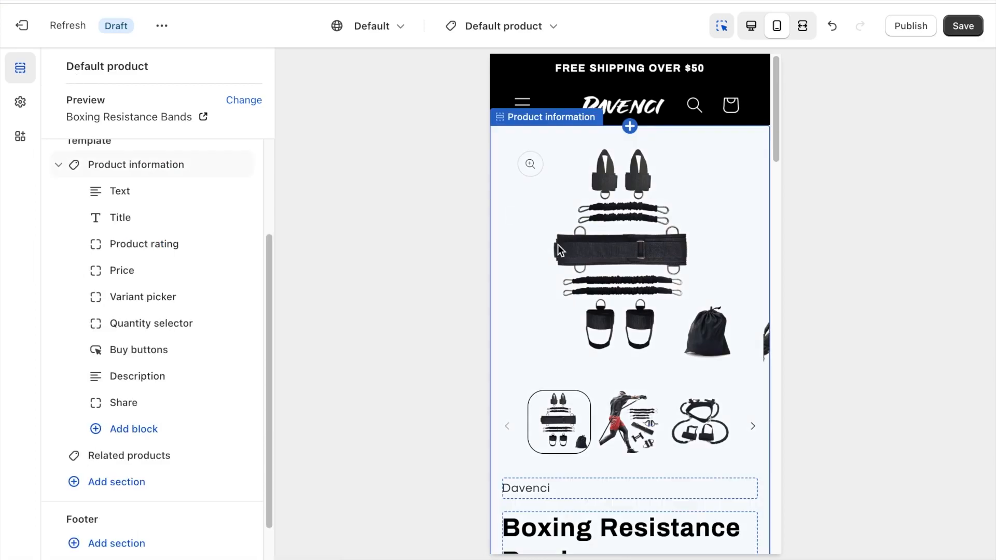
{"action": "scroll", "coordinate": [559, 251], "scroll_direction": "down", "scroll_amount": 3}
{"action": "scroll", "coordinate": [559, 250], "scroll_direction": "down", "scroll_amount": 5}
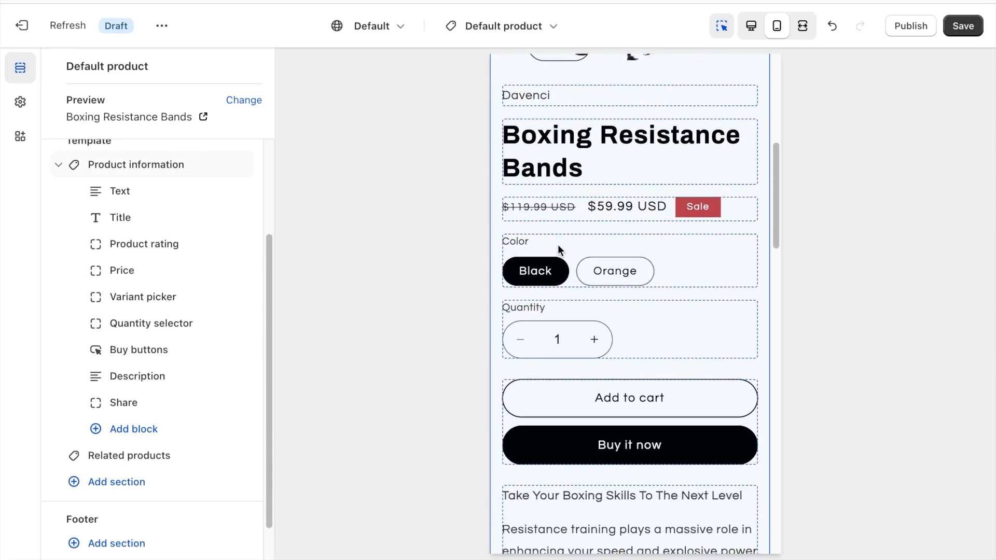
{"action": "scroll", "coordinate": [176, 236], "scroll_direction": "up", "scroll_amount": 1}
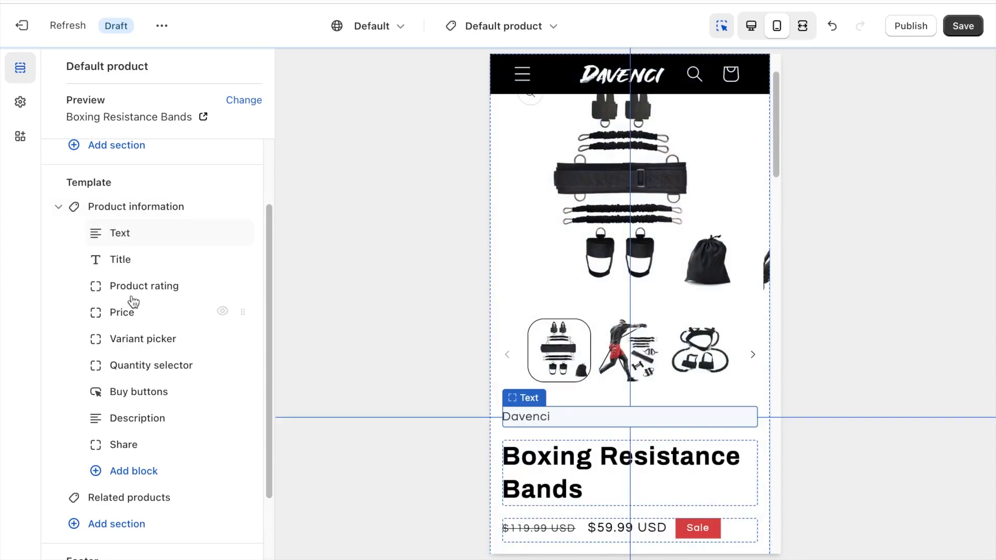
{"action": "left_click", "coordinate": [162, 237]}
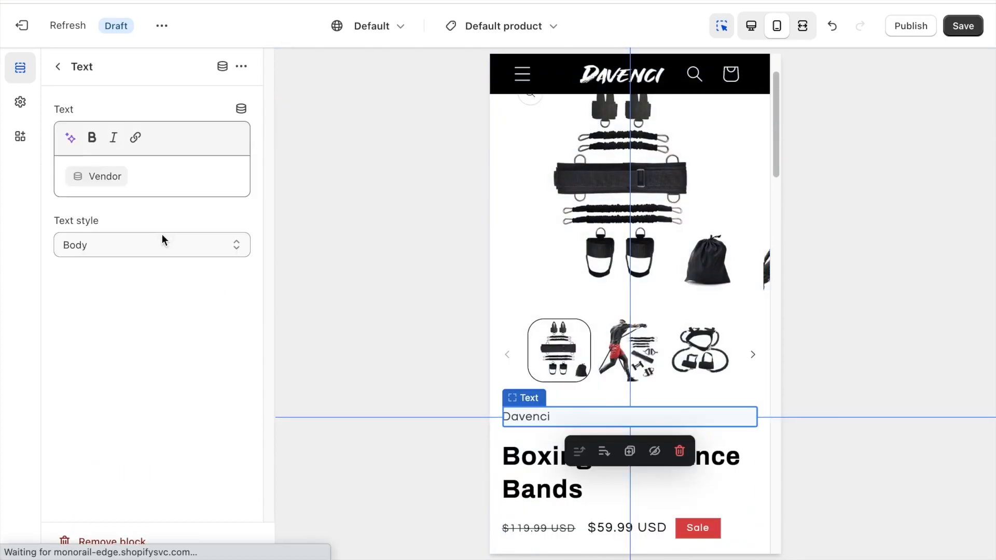
{"action": "left_click", "coordinate": [111, 542]}
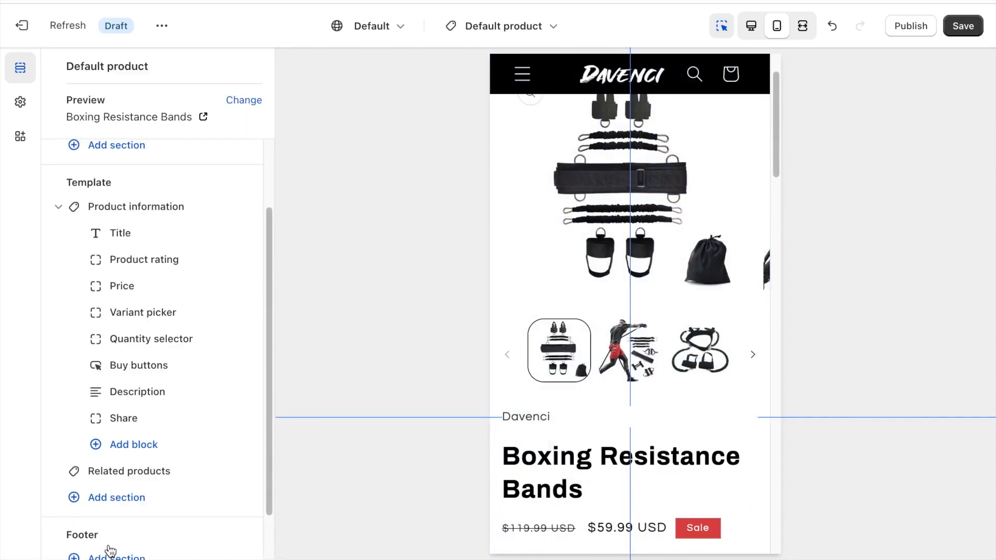
Turn off the dynamic checkout buttons and the gift card recipient information form in the Buy buttons block.
{"action": "left_click", "coordinate": [148, 261]}
{"action": "left_click", "coordinate": [58, 67]}
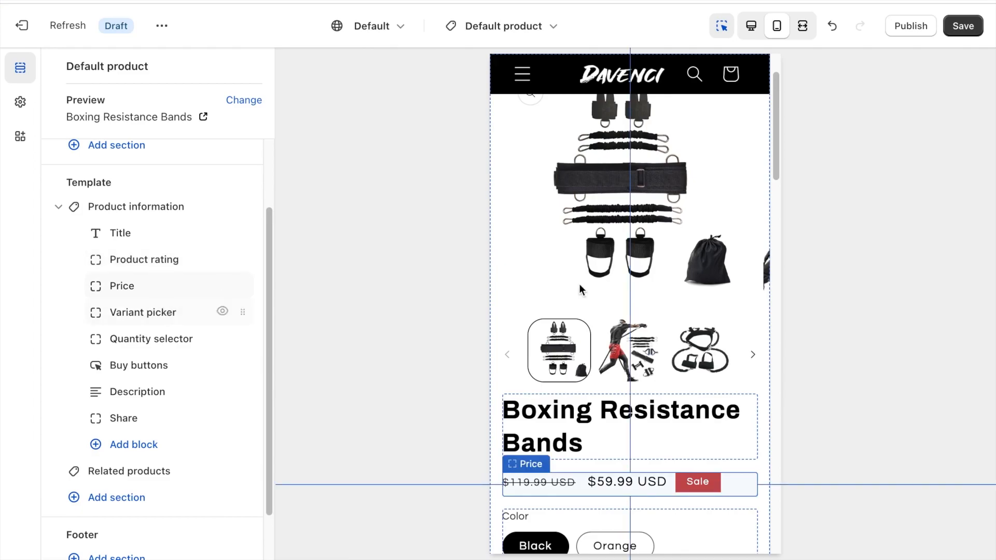
{"action": "scroll", "coordinate": [632, 281], "scroll_direction": "down", "scroll_amount": 6}
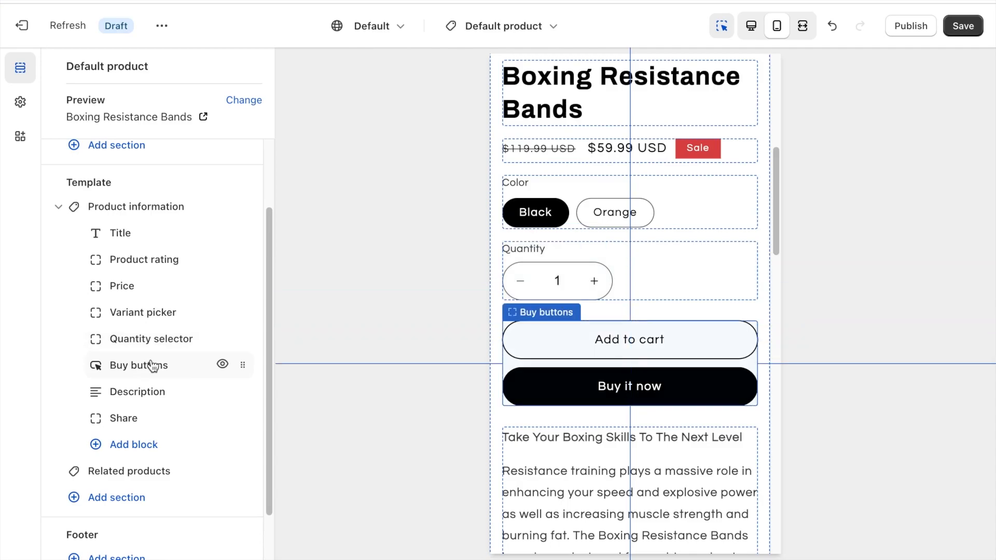
{"action": "left_click", "coordinate": [151, 363]}
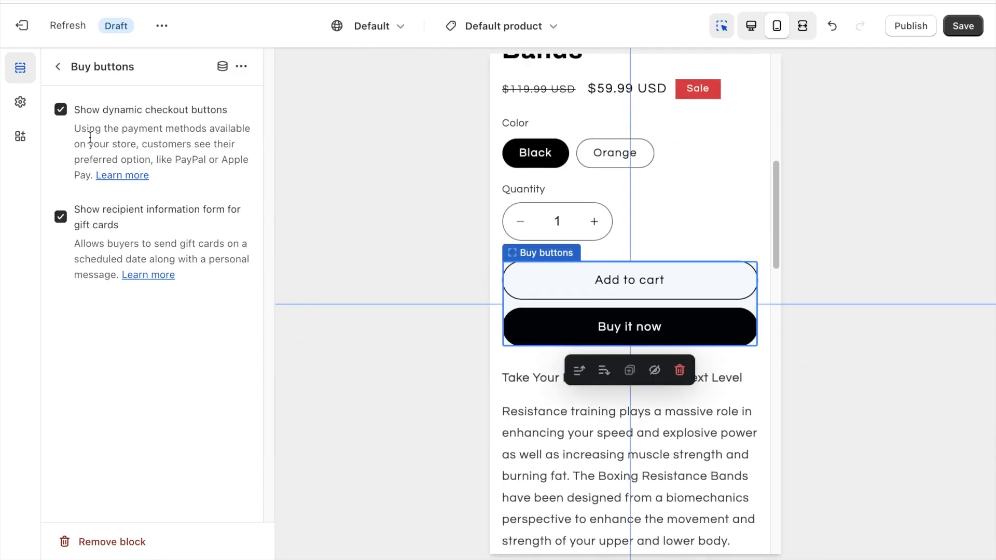
{"action": "left_click", "coordinate": [68, 217]}
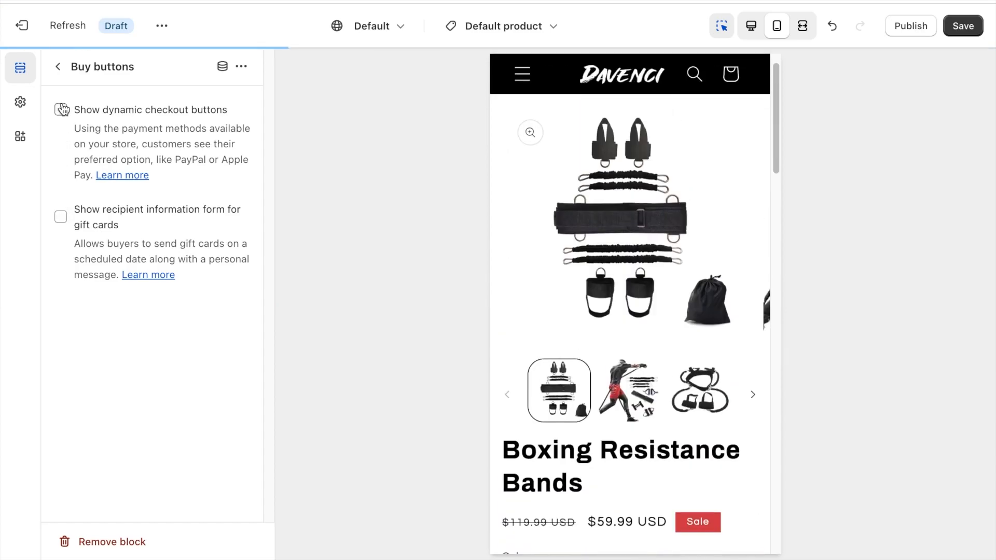
{"action": "left_click", "coordinate": [58, 67]}
{"action": "scroll", "coordinate": [640, 259], "scroll_direction": "down", "scroll_amount": 10}
{"action": "scroll", "coordinate": [640, 265], "scroll_direction": "up", "scroll_amount": 1}
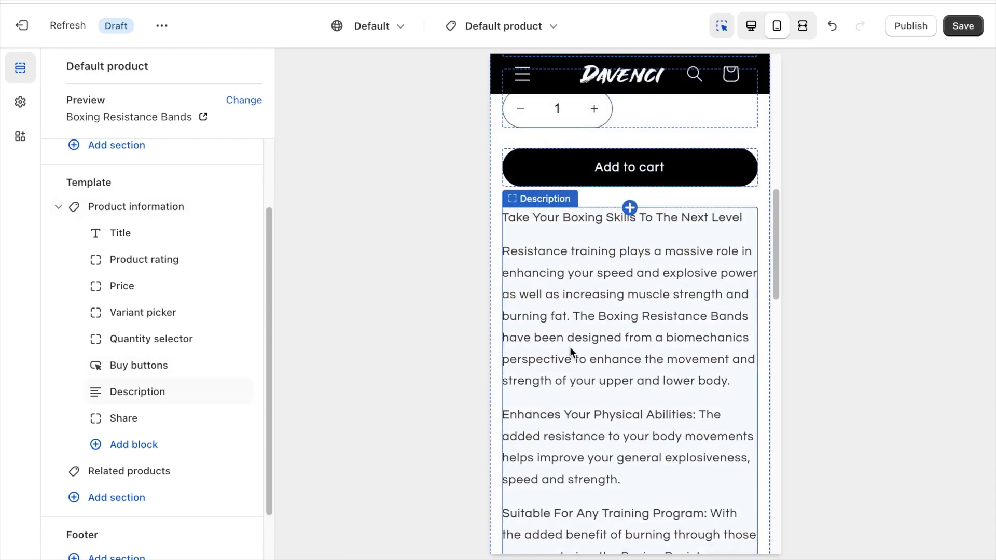
Check the product description and remove the Share block from the Product information section.
{"action": "left_click", "coordinate": [190, 398]}
{"action": "left_click", "coordinate": [58, 66]}
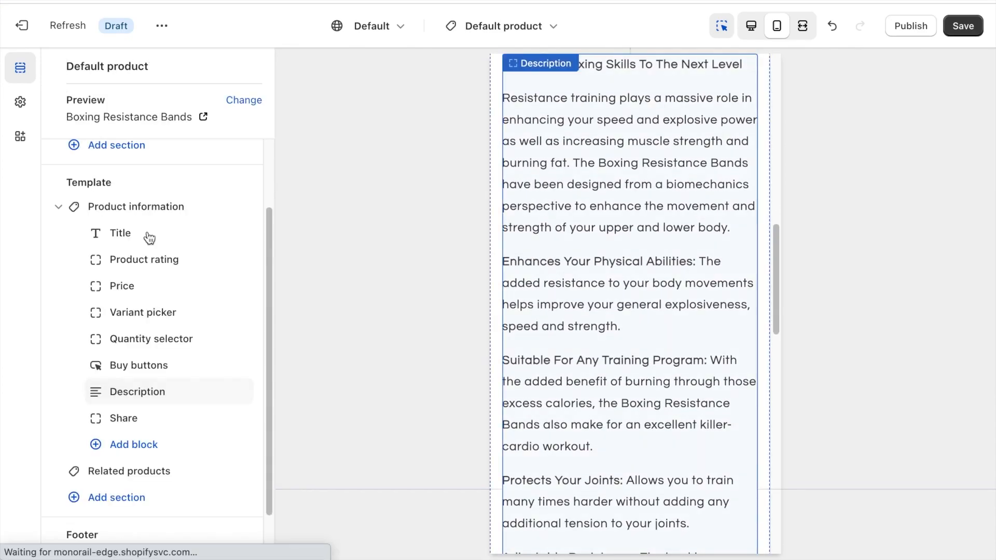
{"action": "scroll", "coordinate": [525, 280], "scroll_direction": "up", "scroll_amount": 1}
{"action": "scroll", "coordinate": [526, 281], "scroll_direction": "down", "scroll_amount": 10}
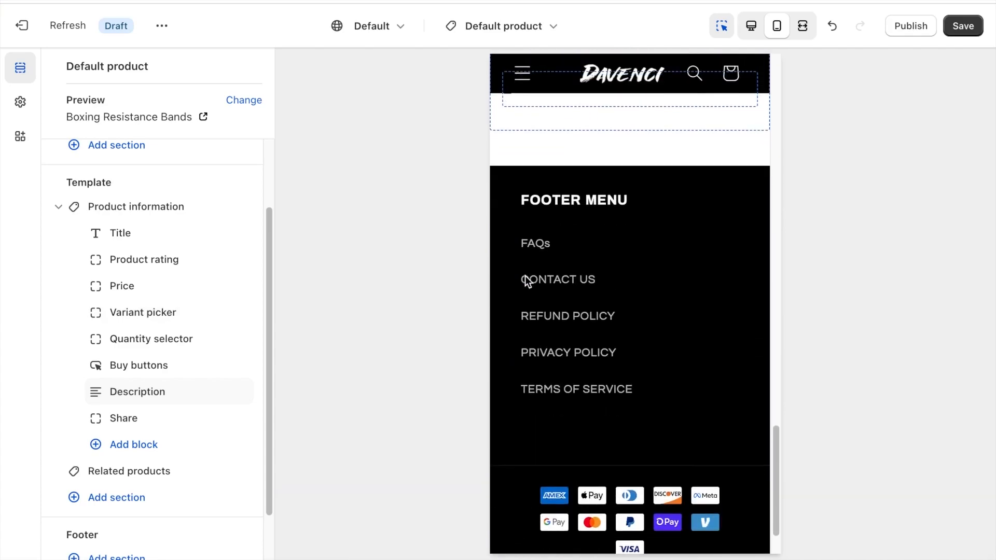
{"action": "scroll", "coordinate": [530, 197], "scroll_direction": "up", "scroll_amount": 2}
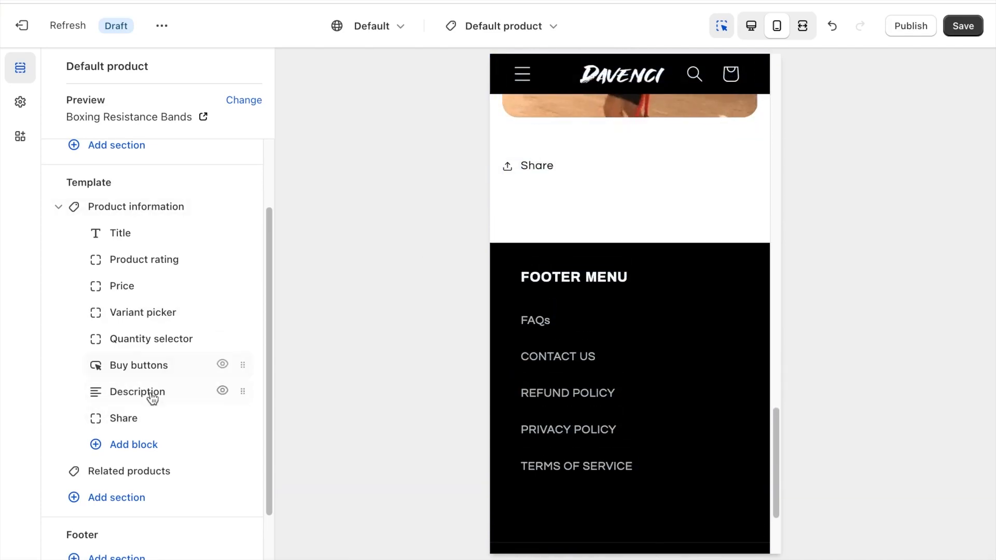
{"action": "left_click", "coordinate": [160, 418]}
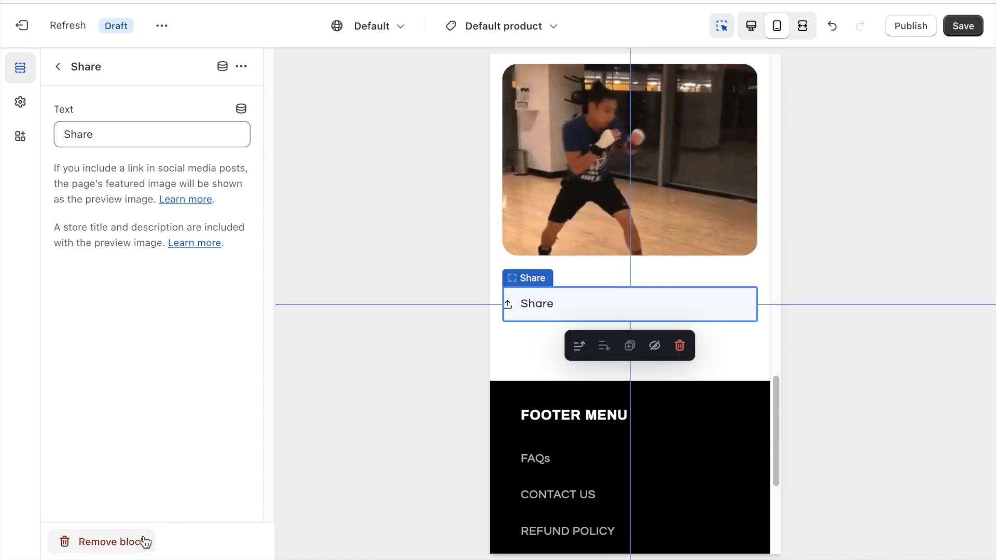
{"action": "left_click", "coordinate": [136, 541]}
Hide the Related products section and review the whole product page in the mobile preview.
{"action": "scroll", "coordinate": [139, 376], "scroll_direction": "down", "scroll_amount": 1}
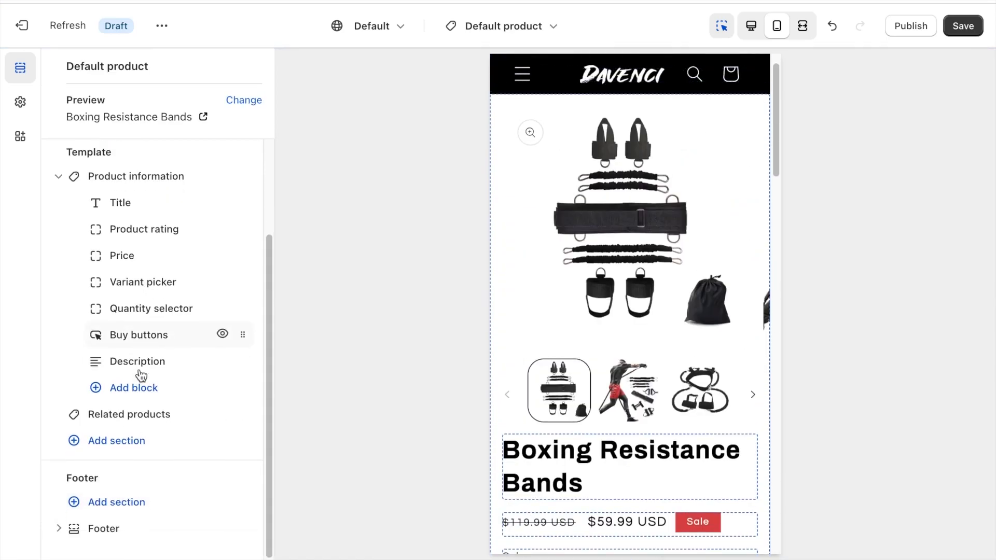
{"action": "scroll", "coordinate": [635, 258], "scroll_direction": "down", "scroll_amount": 10}
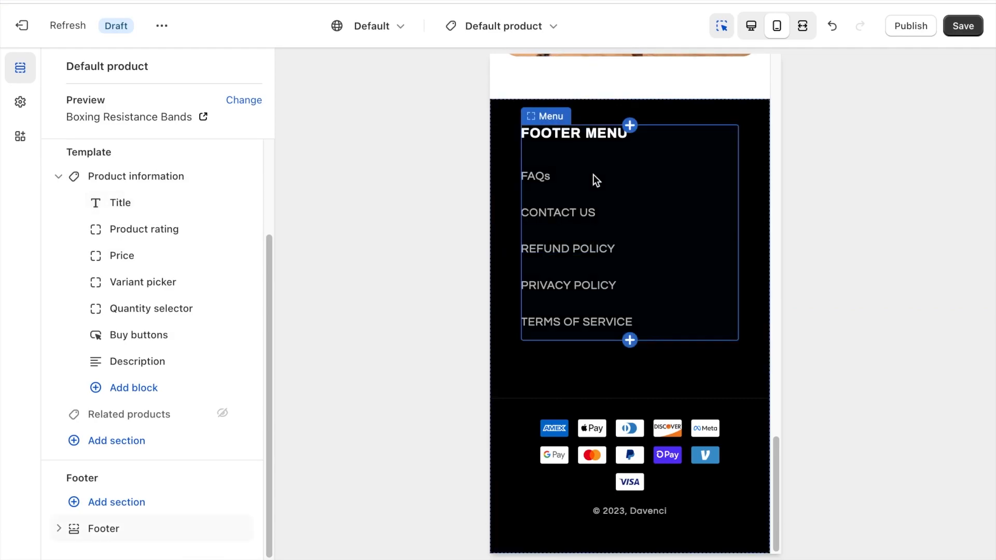
{"action": "scroll", "coordinate": [592, 174], "scroll_direction": "up", "scroll_amount": 5}
{"action": "scroll", "coordinate": [592, 175], "scroll_direction": "up", "scroll_amount": 3}
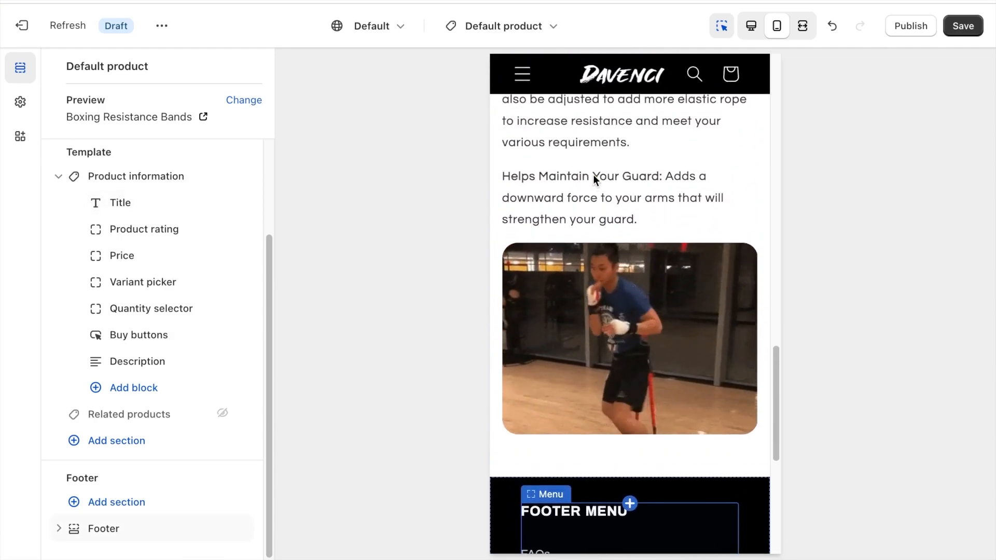
{"action": "scroll", "coordinate": [593, 174], "scroll_direction": "up", "scroll_amount": 10}
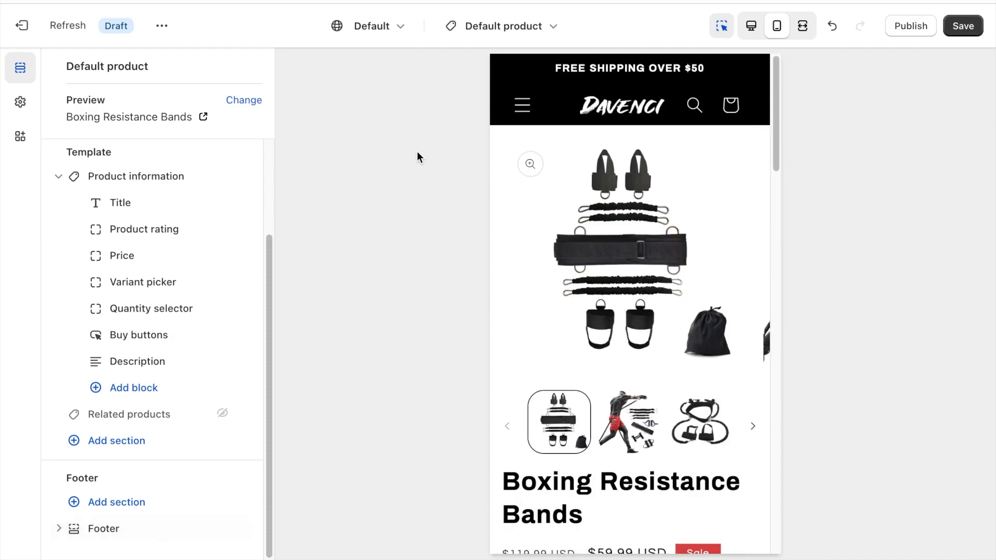
Switch the theme editor to the Default collection template and hide its Collection banner section.
{"action": "left_click", "coordinate": [549, 26]}
{"action": "left_click", "coordinate": [458, 168]}
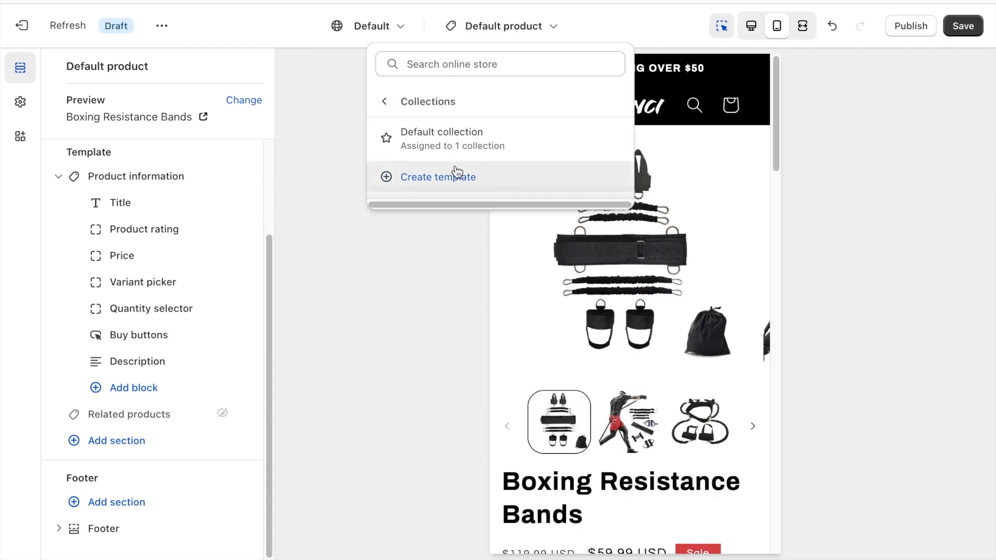
{"action": "left_click", "coordinate": [456, 150]}
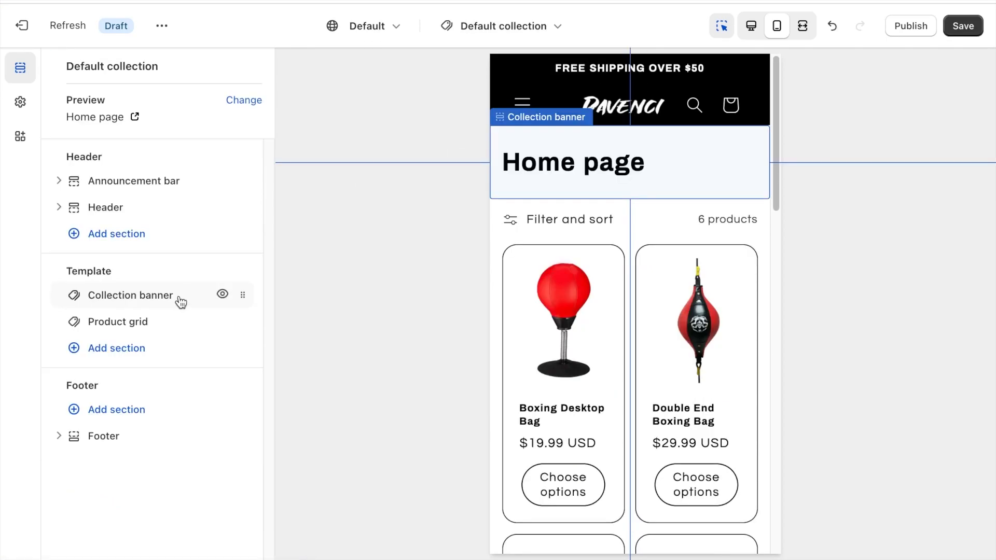
{"action": "left_click", "coordinate": [222, 294]}
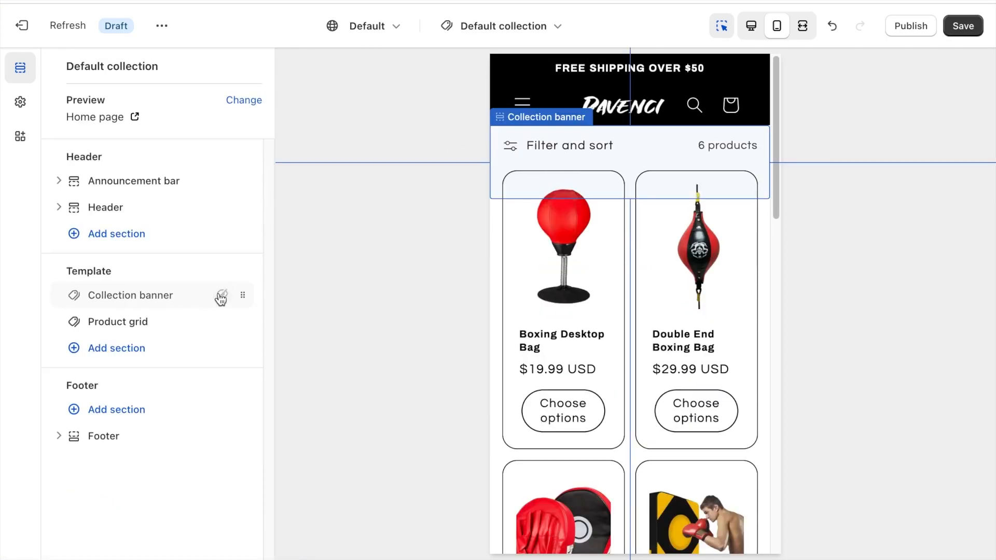
Disable the quick add button in the Product grid section of the collection template.
{"action": "left_click", "coordinate": [140, 322]}
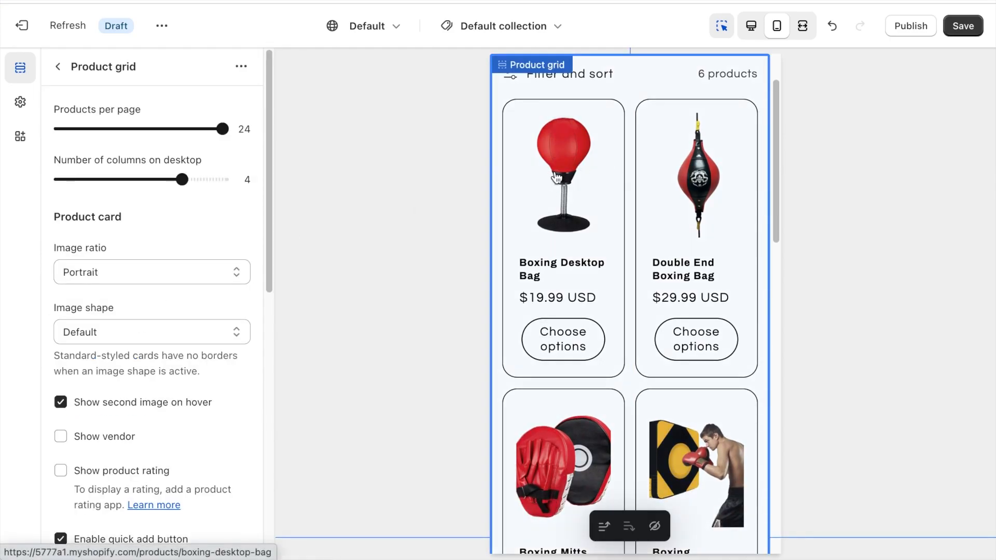
{"action": "scroll", "coordinate": [147, 304], "scroll_direction": "down", "scroll_amount": 5}
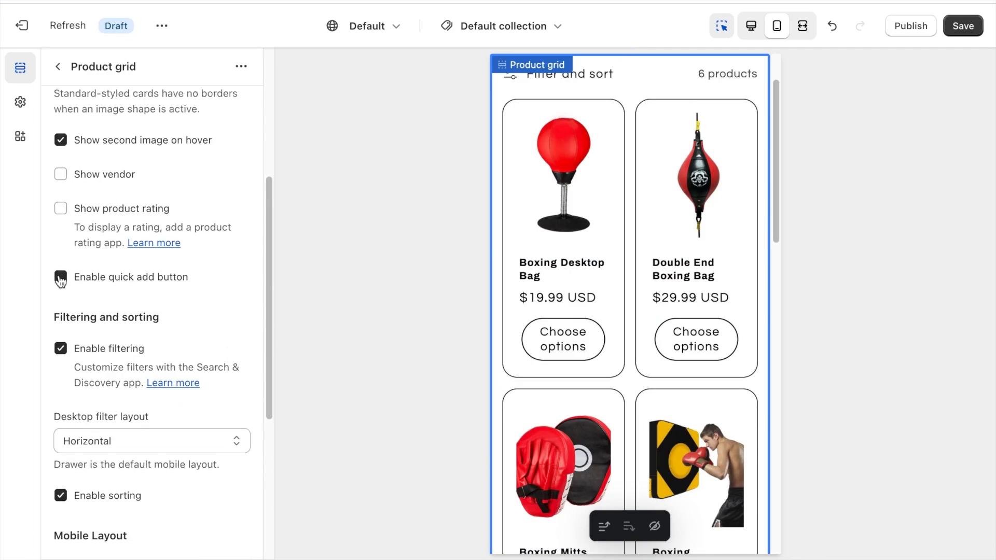
{"action": "left_click", "coordinate": [61, 279]}
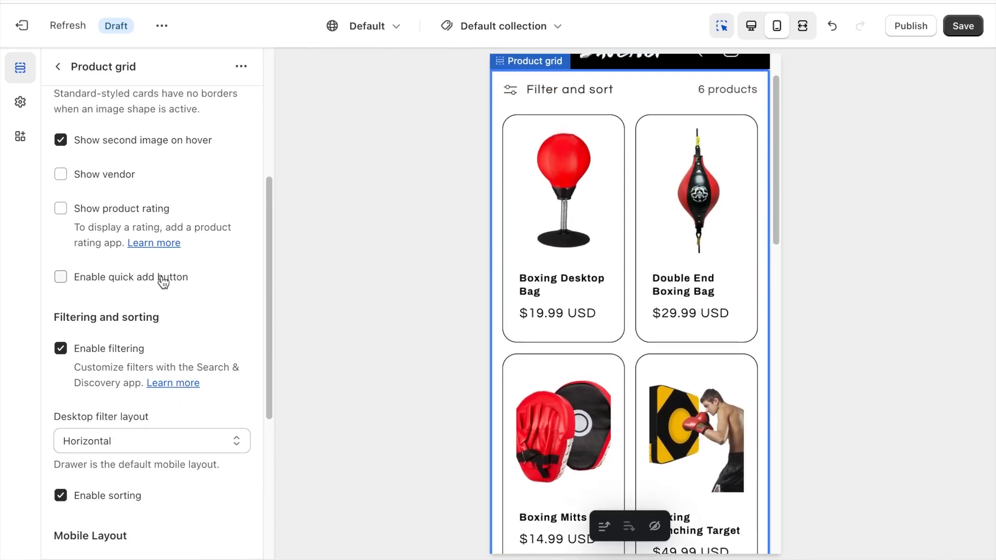
Set the Product grid's bottom padding to 40px and save the theme changes.
{"action": "scroll", "coordinate": [163, 282], "scroll_direction": "down", "scroll_amount": 5}
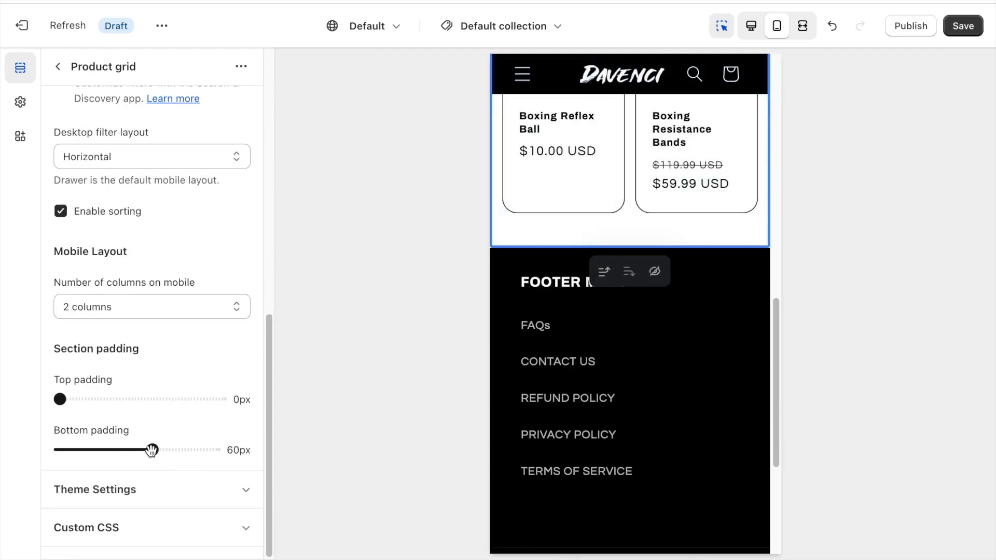
{"action": "left_click_drag", "start_coordinate": [151, 450], "coordinate": [120, 452]}
{"action": "scroll", "coordinate": [583, 251], "scroll_direction": "down", "scroll_amount": 9}
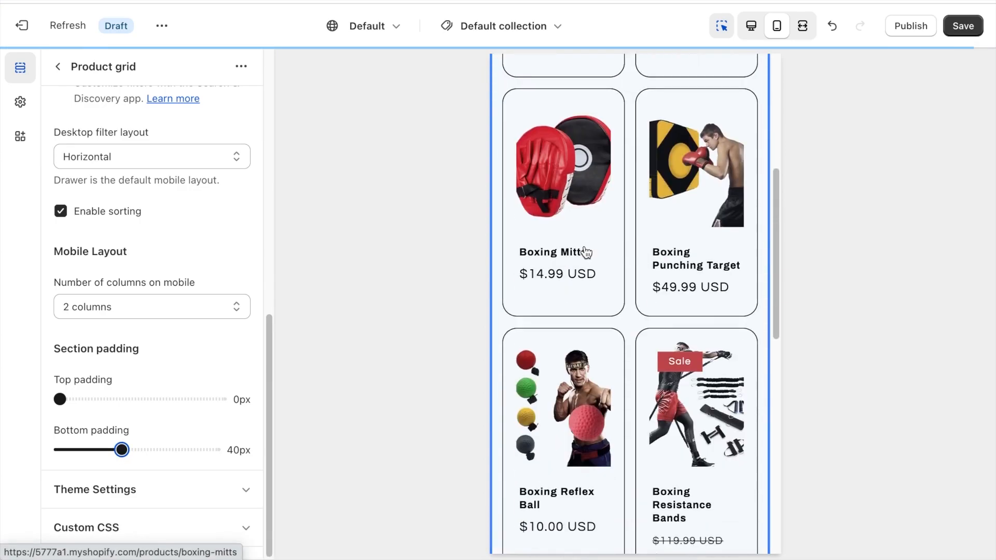
{"action": "scroll", "coordinate": [567, 378], "scroll_direction": "up", "scroll_amount": 9}
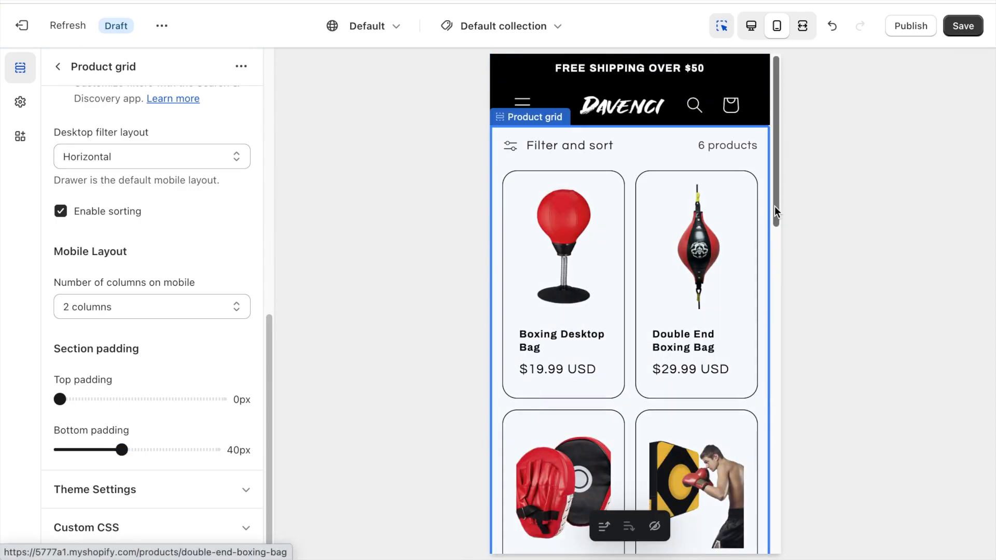
{"action": "left_click", "coordinate": [962, 26]}
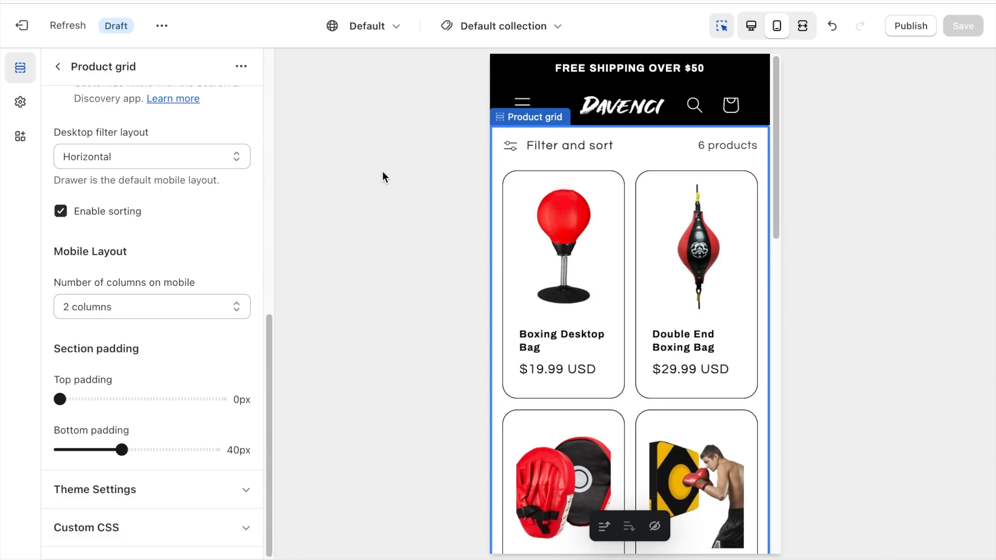
Switch the theme editor to the Collections list template and look over its page preview.
{"action": "left_click", "coordinate": [527, 27]}
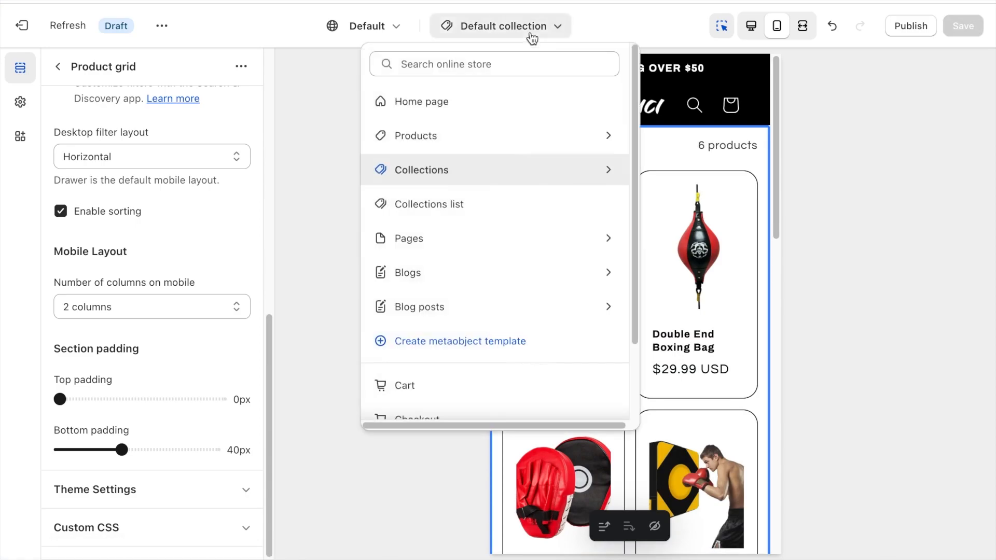
{"action": "left_click", "coordinate": [458, 216]}
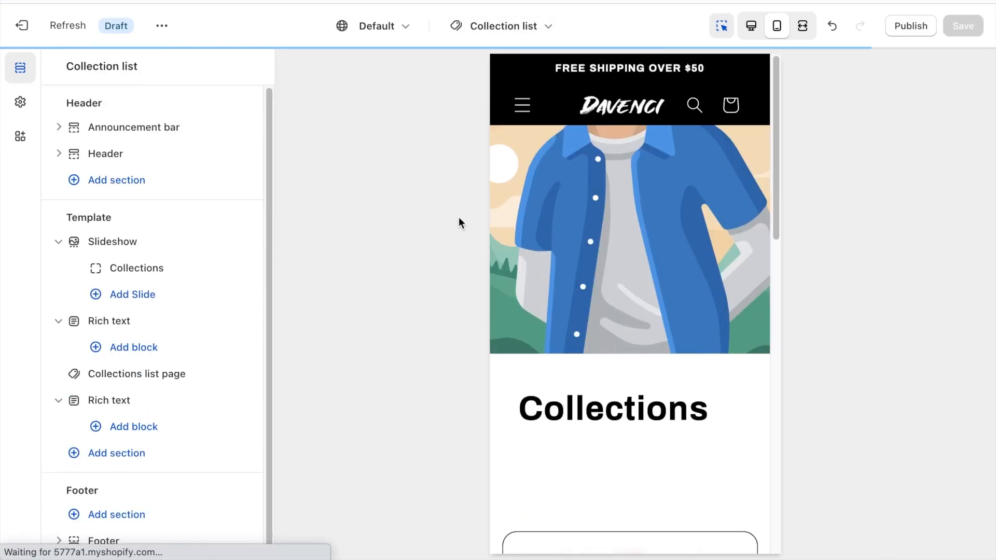
{"action": "scroll", "coordinate": [567, 211], "scroll_direction": "down", "scroll_amount": 5}
{"action": "scroll", "coordinate": [567, 210], "scroll_direction": "up", "scroll_amount": 5}
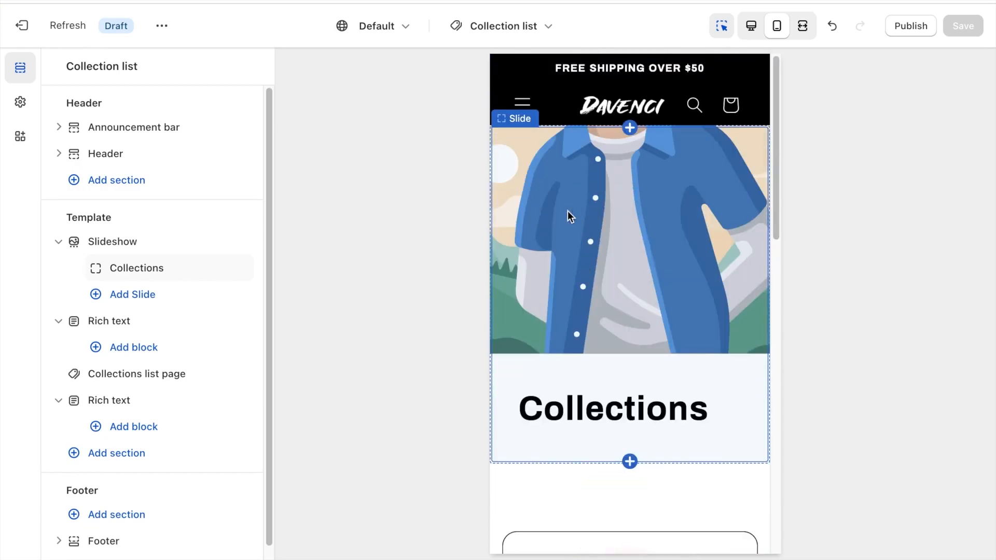
Hide the Slideshow section and both Rich text sections in the Collection list template.
{"action": "left_click", "coordinate": [223, 242]}
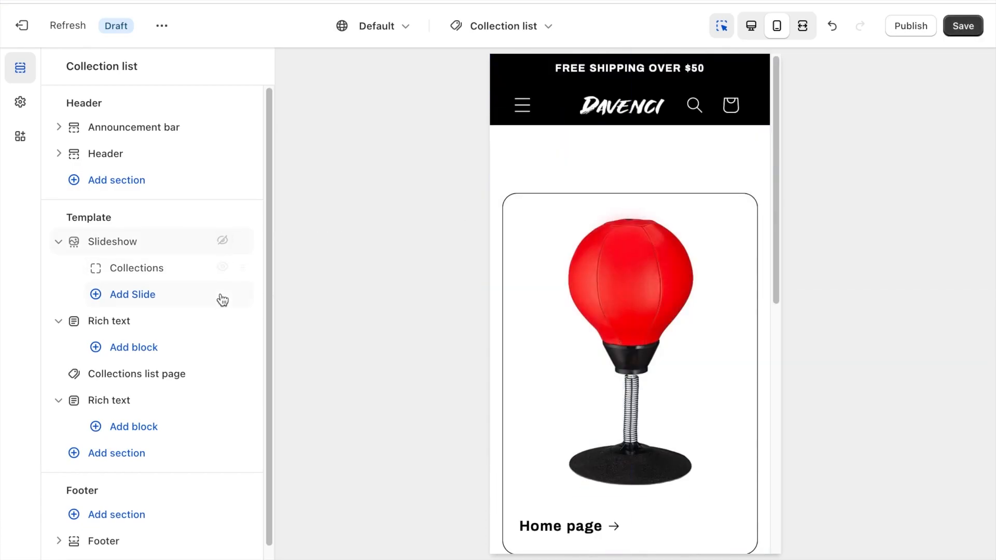
{"action": "left_click", "coordinate": [223, 321]}
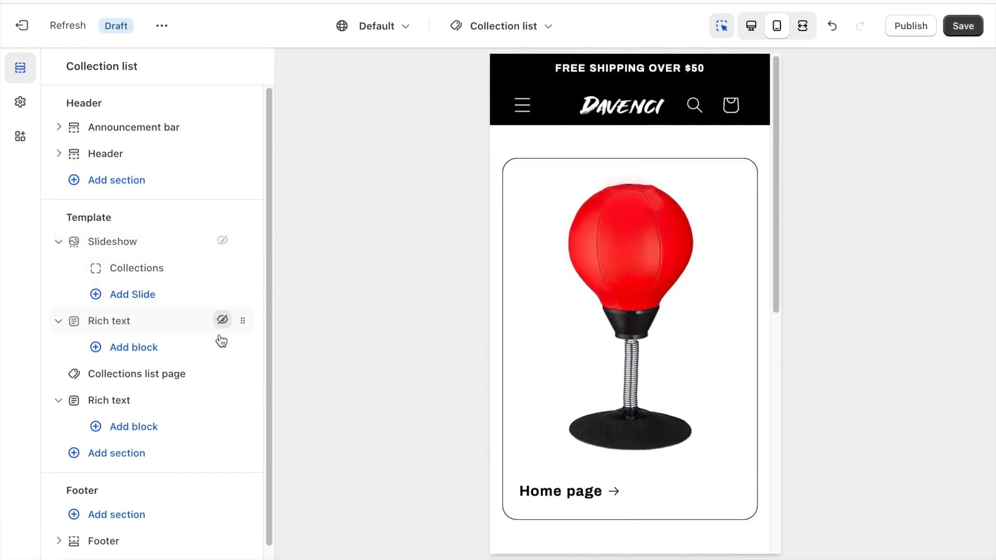
{"action": "left_click", "coordinate": [222, 400]}
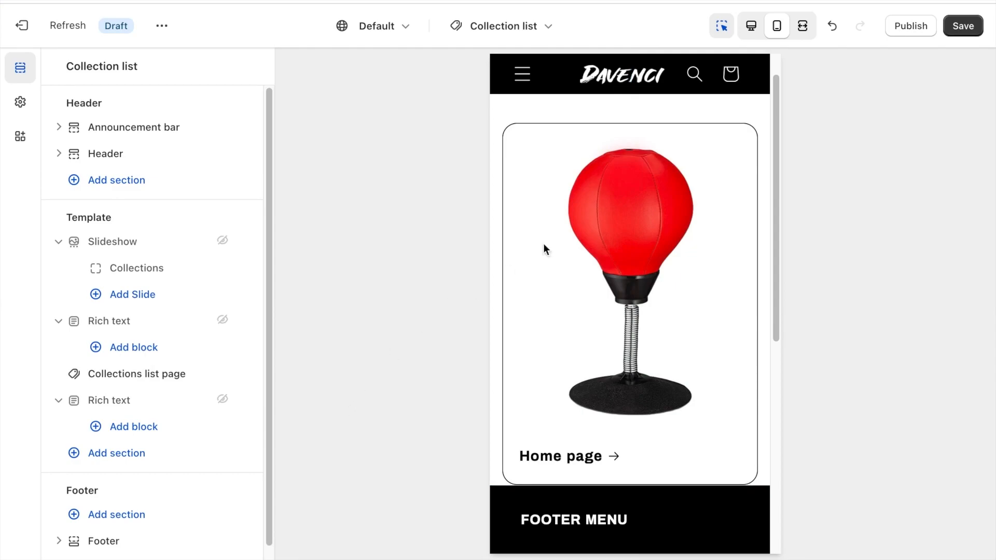
{"action": "scroll", "coordinate": [559, 229], "scroll_direction": "up", "scroll_amount": 1}
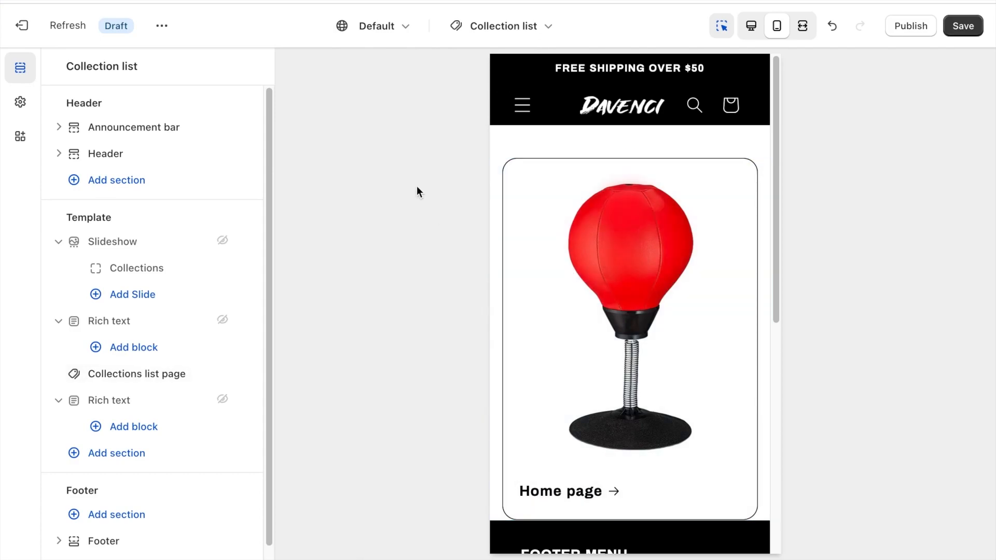
Switch the theme editor to the Checkout page and expand the Checkout group in the theme settings.
{"action": "left_click", "coordinate": [508, 31]}
{"action": "scroll", "coordinate": [476, 236], "scroll_direction": "down", "scroll_amount": 3}
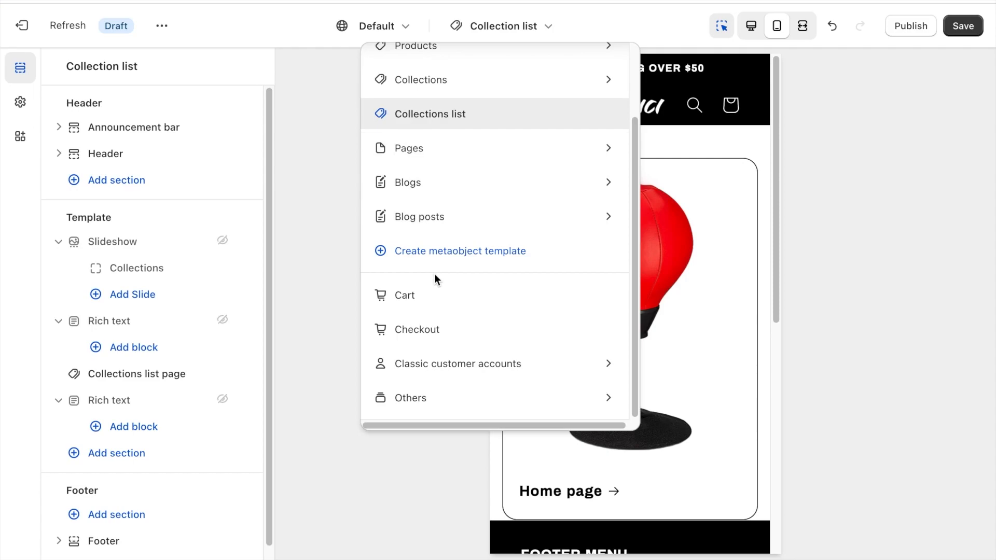
{"action": "left_click", "coordinate": [432, 331]}
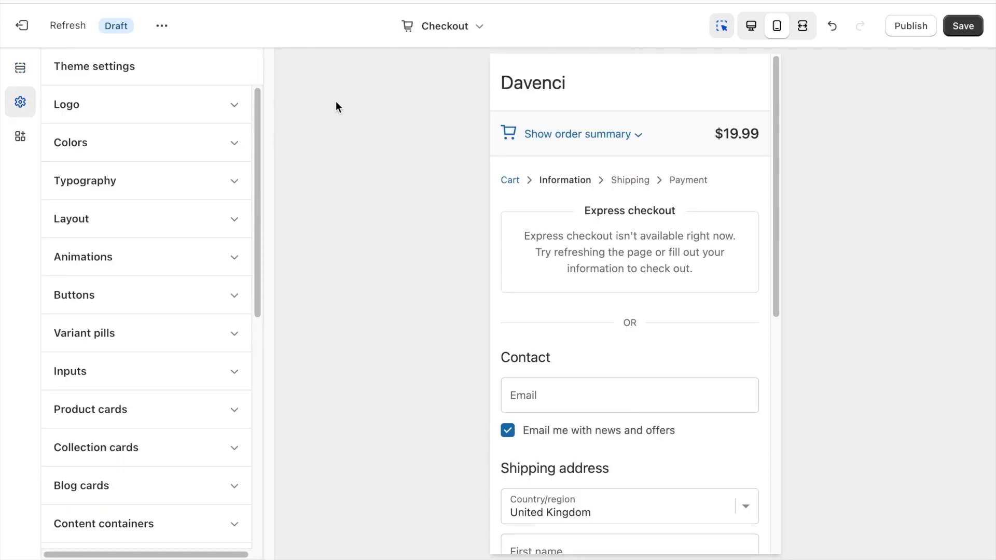
{"action": "scroll", "coordinate": [156, 204], "scroll_direction": "down", "scroll_amount": 10}
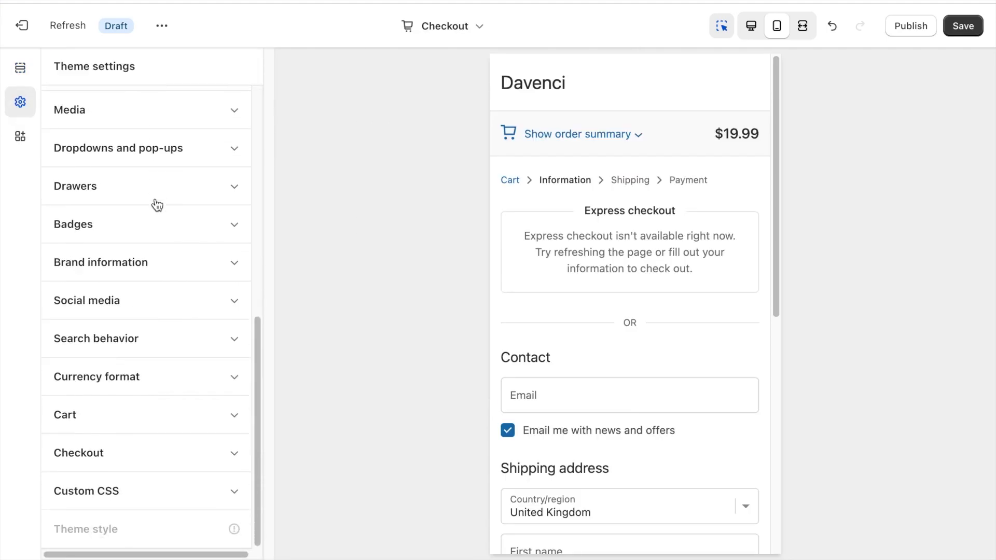
{"action": "left_click", "coordinate": [124, 454]}
{"action": "scroll", "coordinate": [133, 427], "scroll_direction": "down", "scroll_amount": 8}
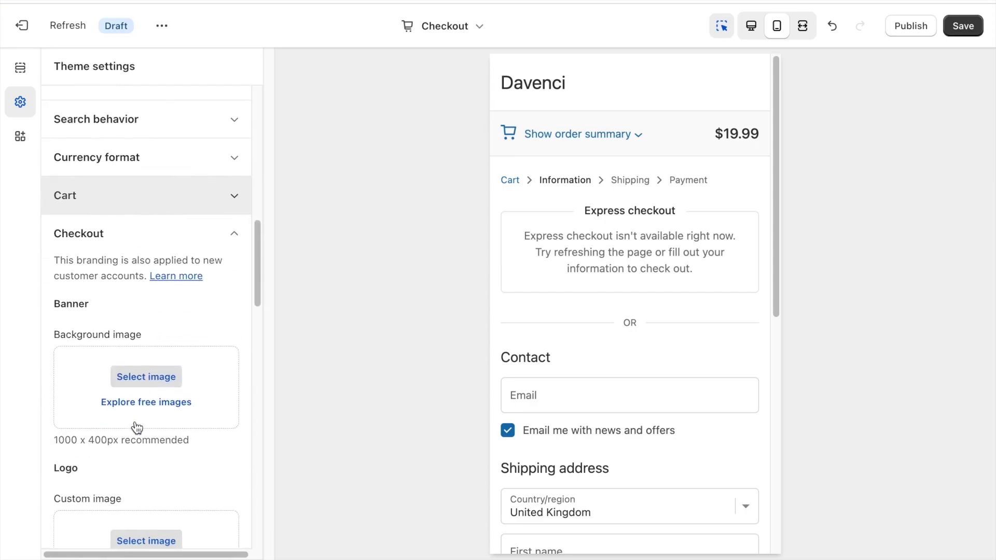
Add the Davenci image Screenshot_2023-08-04_at_10.22.27 as the checkout logo, with Center position and Large size.
{"action": "left_click", "coordinate": [146, 363]}
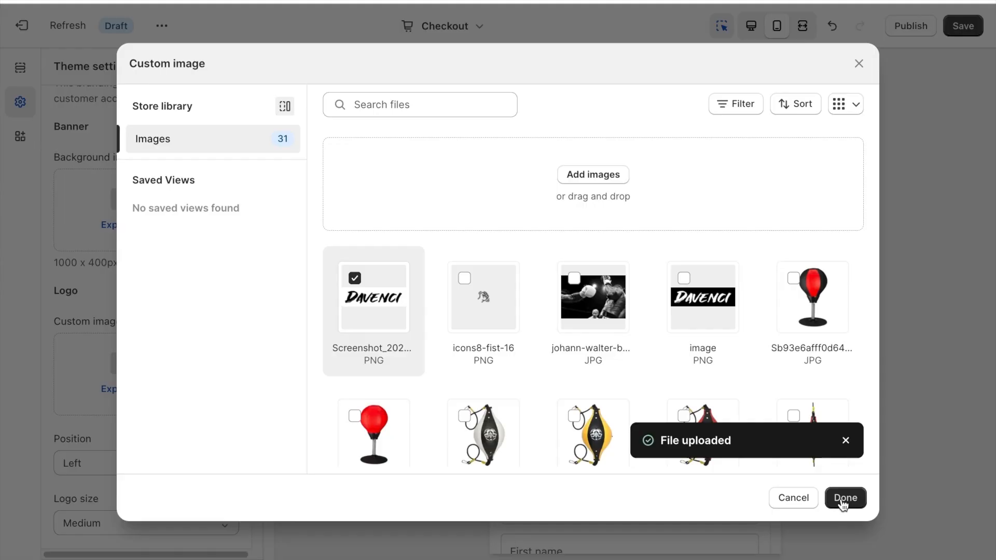
{"action": "left_click", "coordinate": [842, 499]}
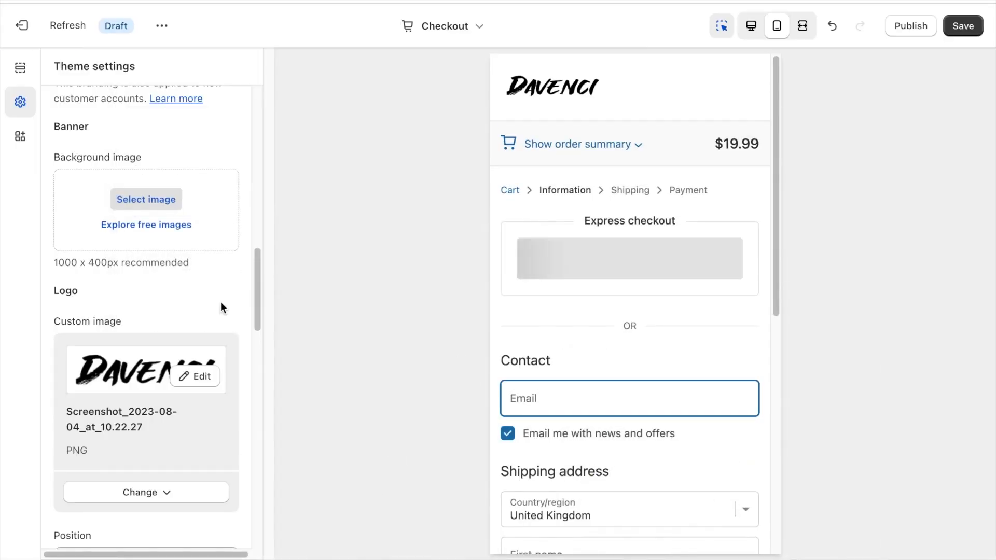
{"action": "scroll", "coordinate": [220, 303], "scroll_direction": "down", "scroll_amount": 6}
{"action": "left_click", "coordinate": [164, 251]}
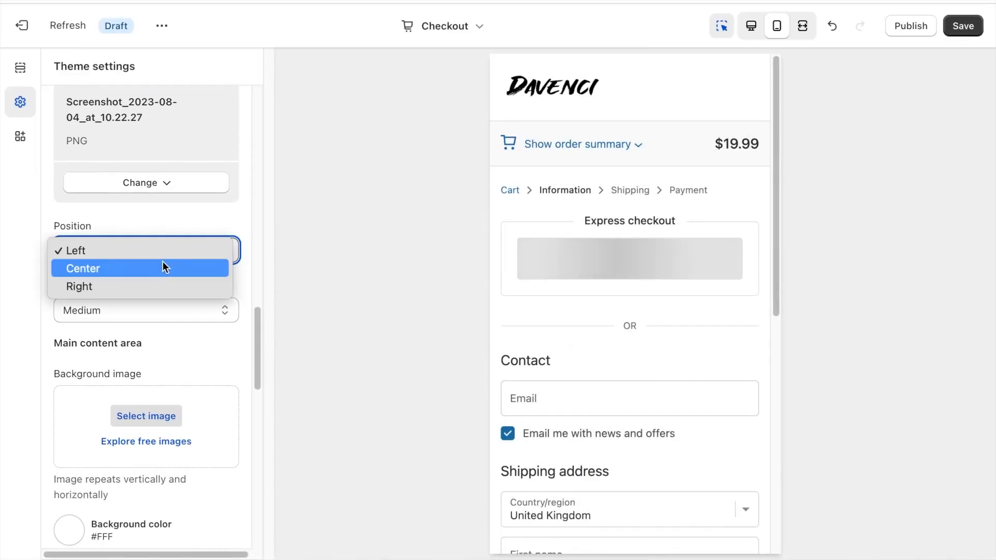
{"action": "left_click", "coordinate": [163, 268]}
{"action": "left_click", "coordinate": [148, 309]}
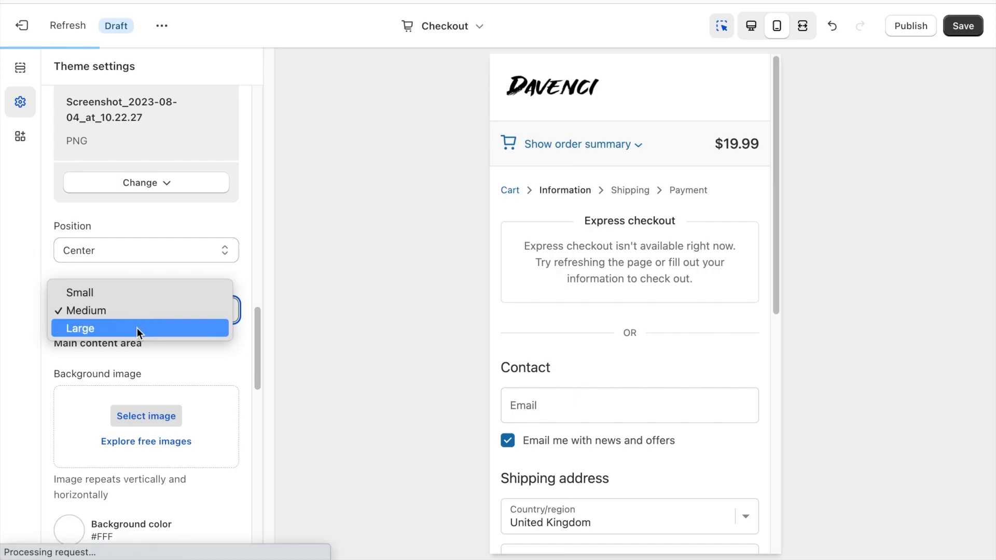
{"action": "left_click", "coordinate": [137, 328]}
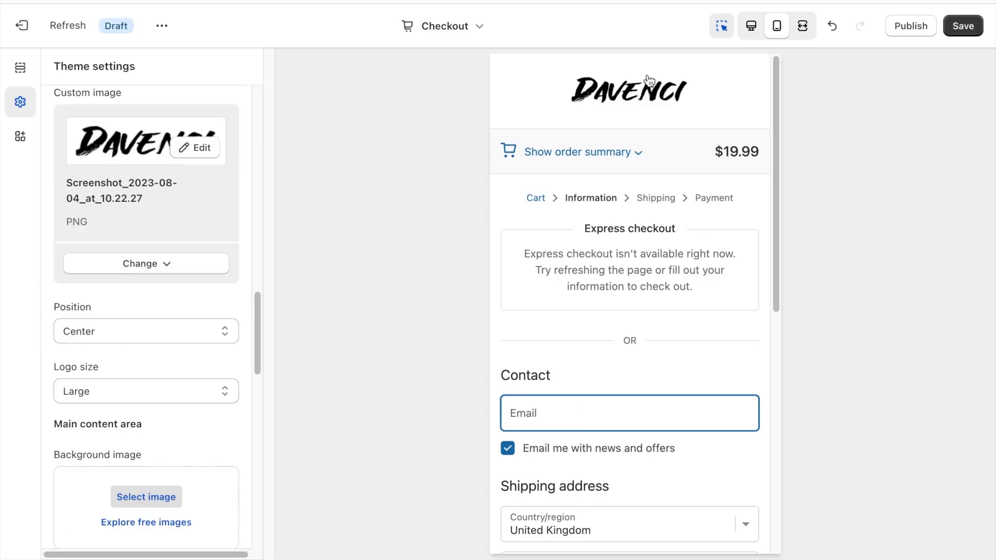
Set the checkout's Accents and Buttons colors to black, #000000.
{"action": "scroll", "coordinate": [567, 237], "scroll_direction": "down", "scroll_amount": 10}
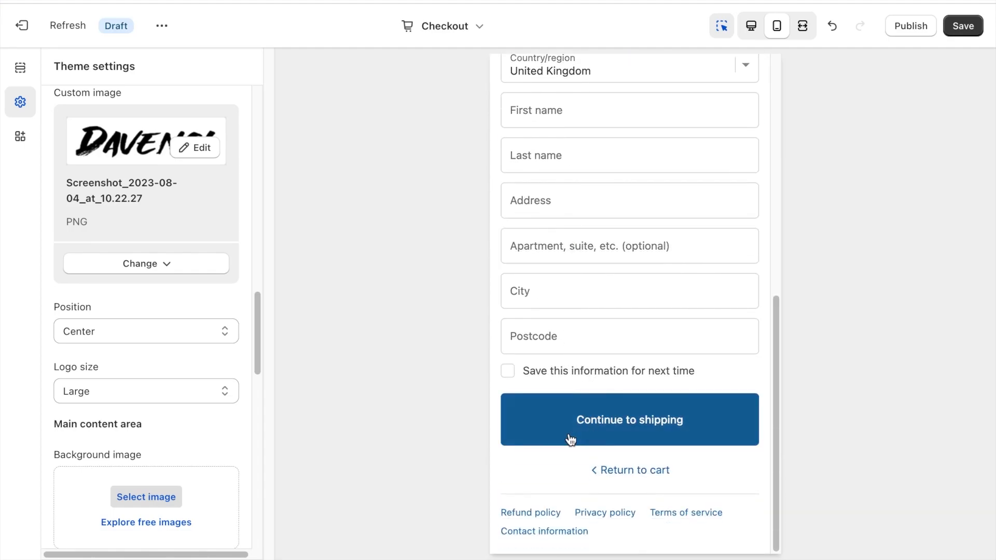
{"action": "scroll", "coordinate": [169, 310], "scroll_direction": "down", "scroll_amount": 15}
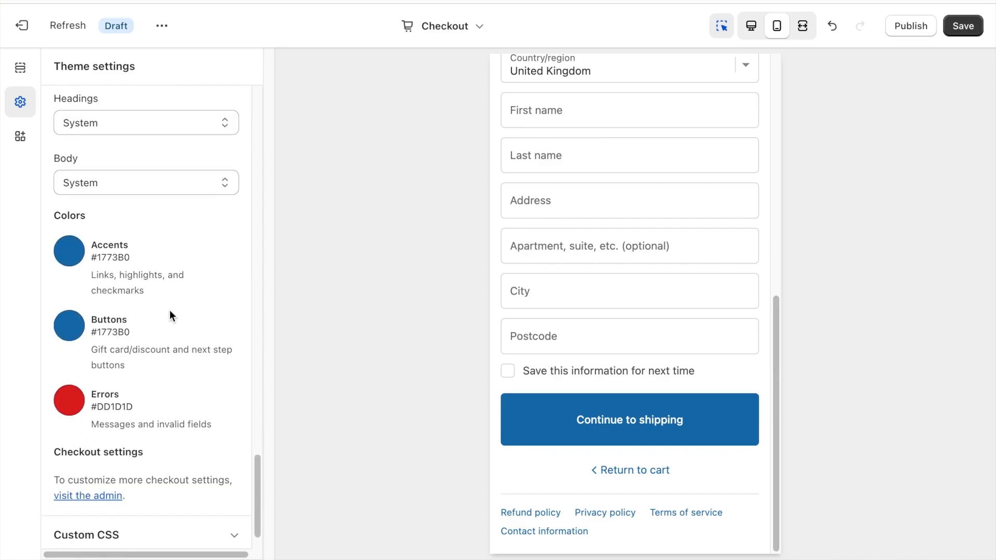
{"action": "left_click", "coordinate": [69, 250]}
{"action": "left_click", "coordinate": [70, 473]}
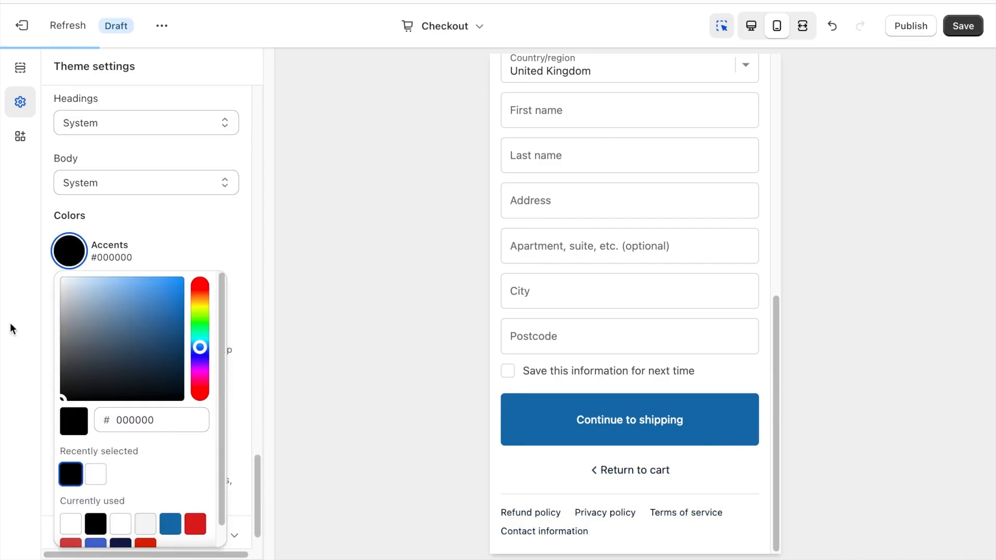
{"action": "left_click", "coordinate": [10, 325]}
{"action": "left_click", "coordinate": [69, 325]}
{"action": "left_click", "coordinate": [70, 270]}
{"action": "left_click", "coordinate": [28, 317]}
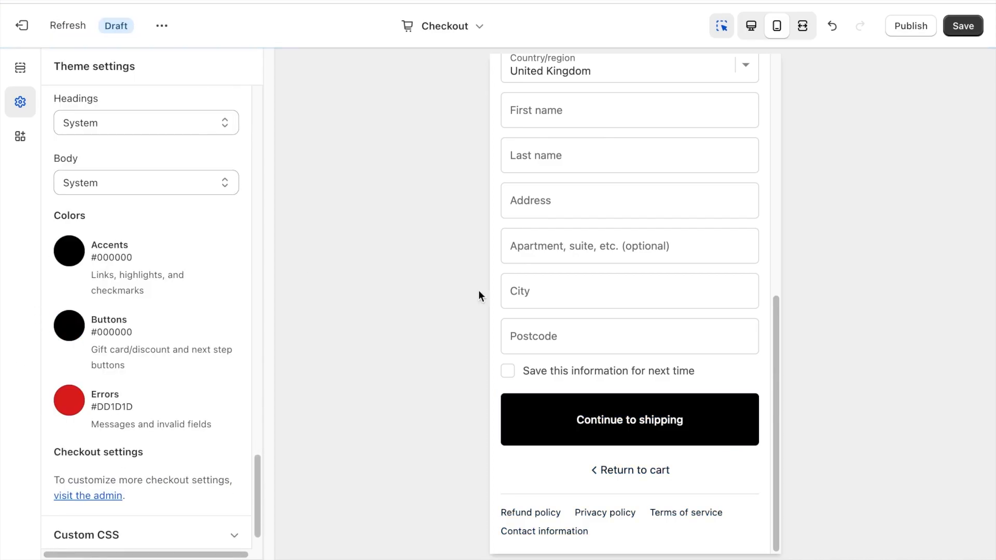
Save the checkout branding changes and publish the Refresh theme.
{"action": "scroll", "coordinate": [601, 420], "scroll_direction": "up", "scroll_amount": 10}
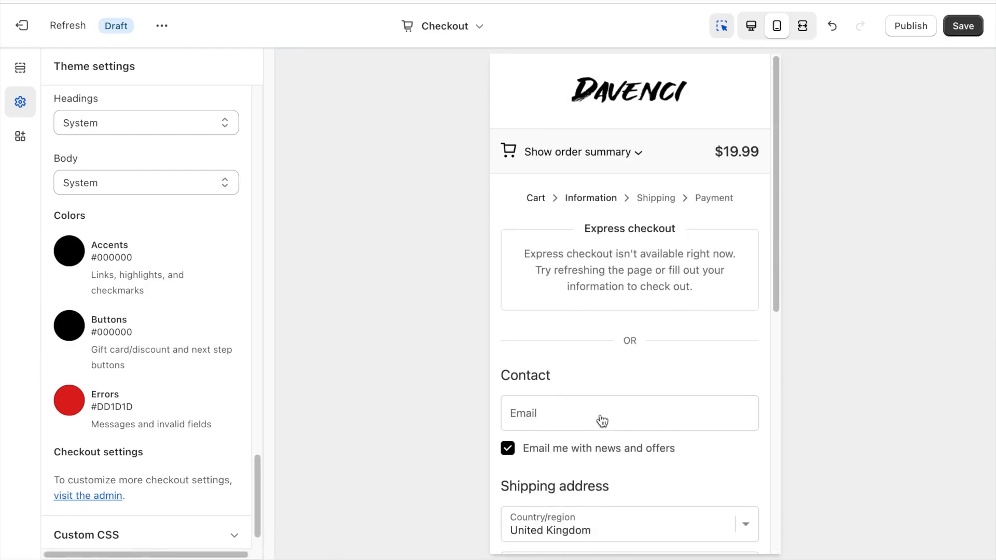
{"action": "left_click", "coordinate": [633, 156]}
{"action": "left_click", "coordinate": [633, 155]}
{"action": "scroll", "coordinate": [82, 348], "scroll_direction": "down", "scroll_amount": 1}
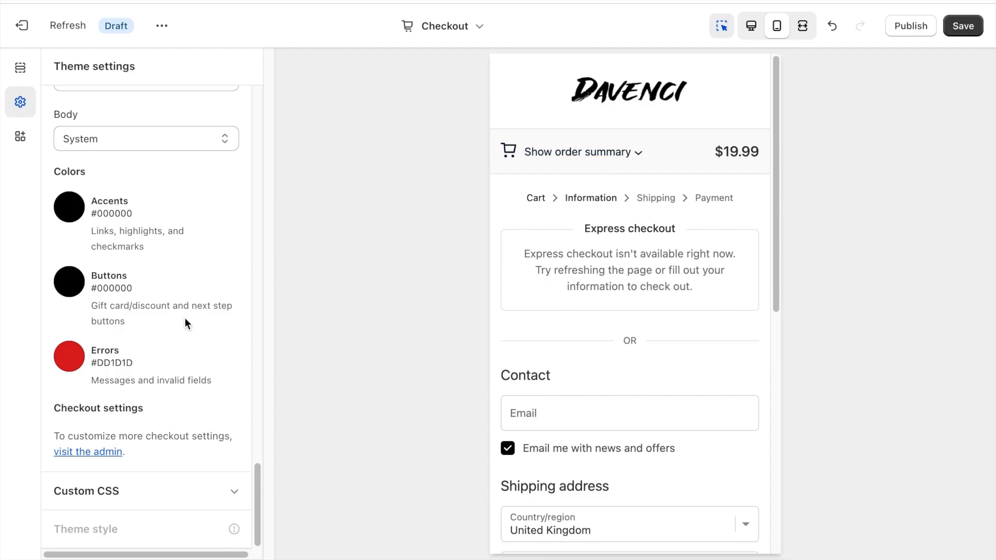
{"action": "scroll", "coordinate": [185, 358], "scroll_direction": "up", "scroll_amount": 20}
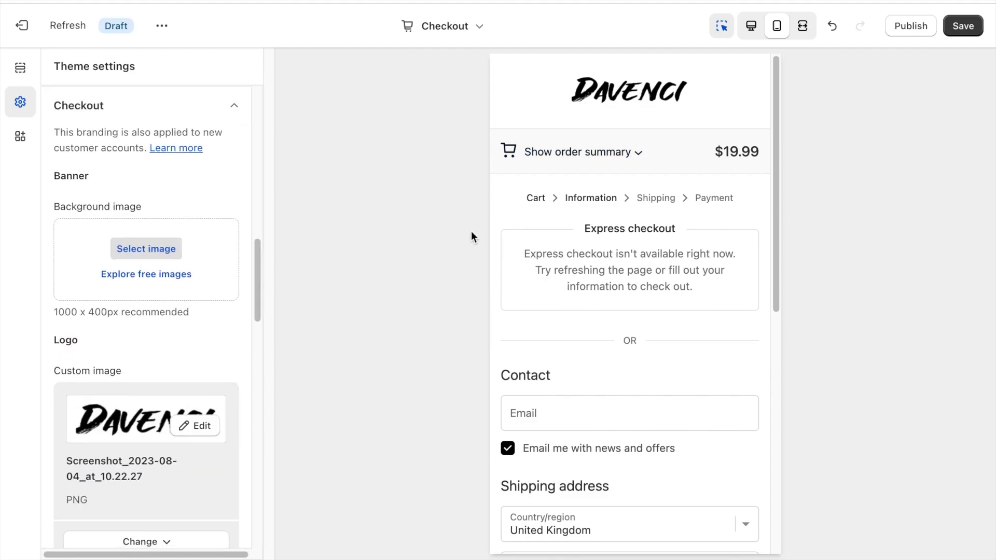
{"action": "left_click", "coordinate": [962, 26]}
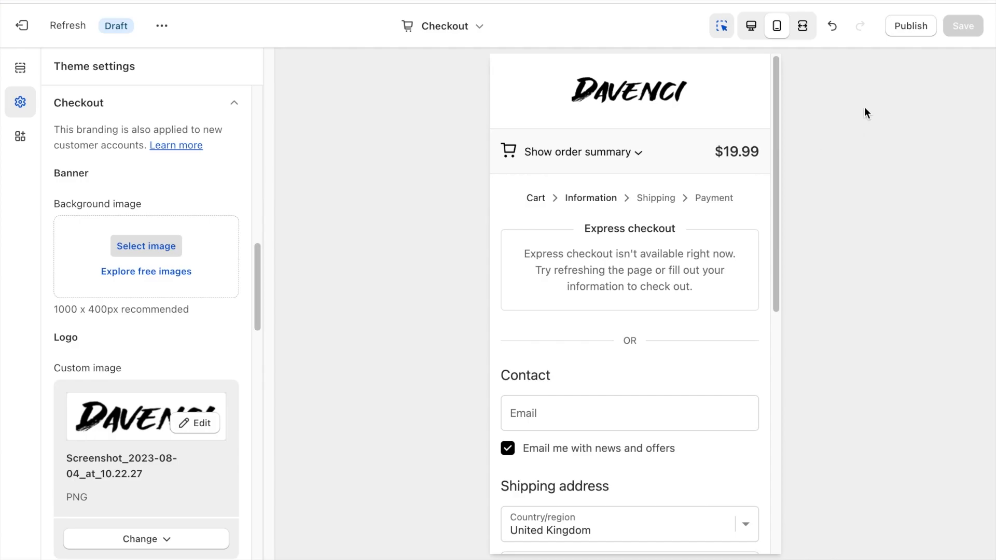
{"action": "left_click", "coordinate": [901, 34]}
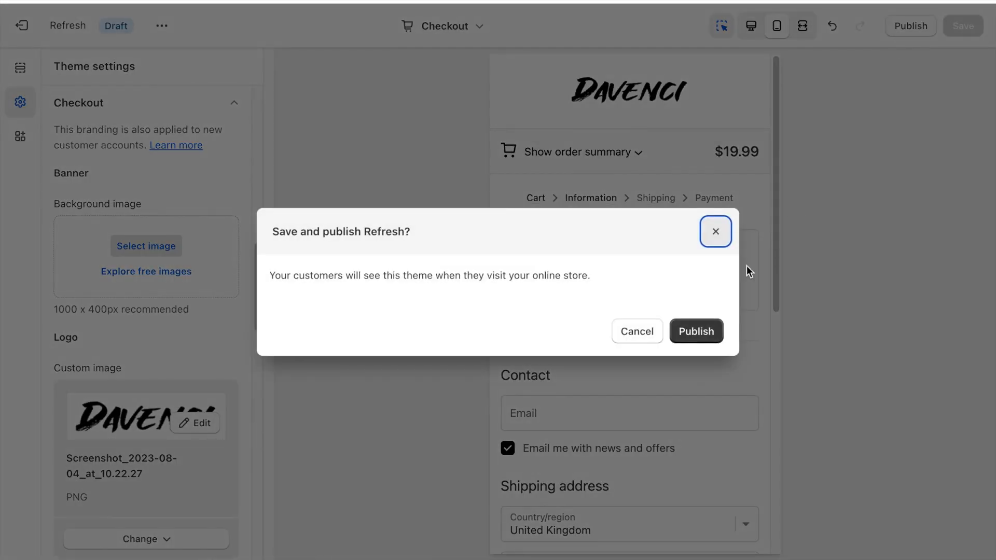
{"action": "left_click", "coordinate": [702, 330]}
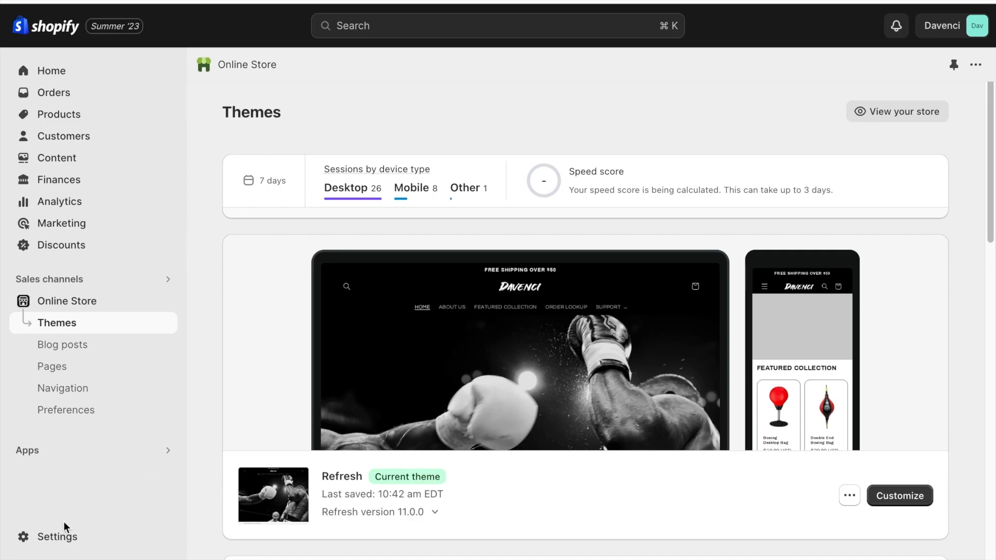
Open the email template customization in the store's notification settings.
{"action": "left_click", "coordinate": [65, 536]}
{"action": "scroll", "coordinate": [93, 513], "scroll_direction": "down", "scroll_amount": 4}
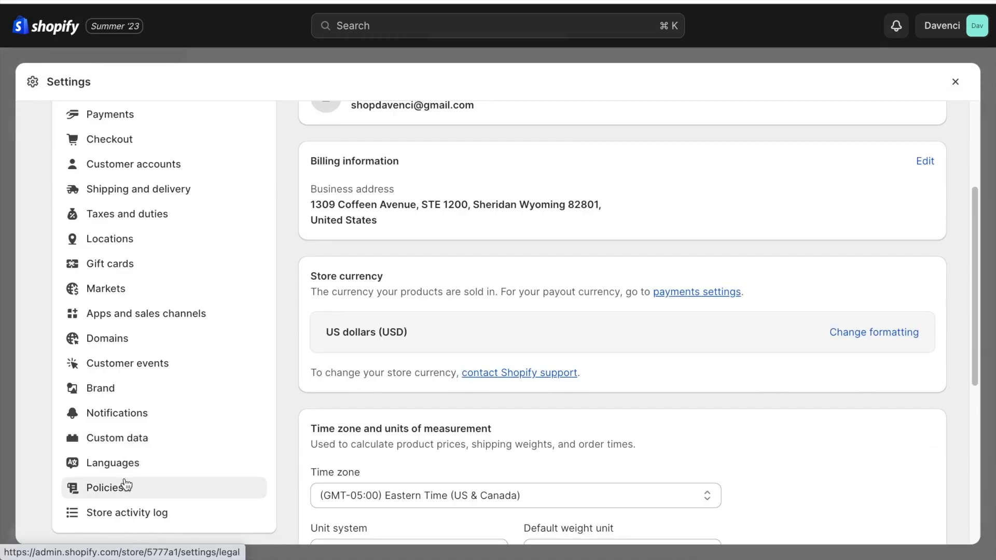
{"action": "left_click", "coordinate": [124, 413]}
{"action": "left_click", "coordinate": [328, 328]}
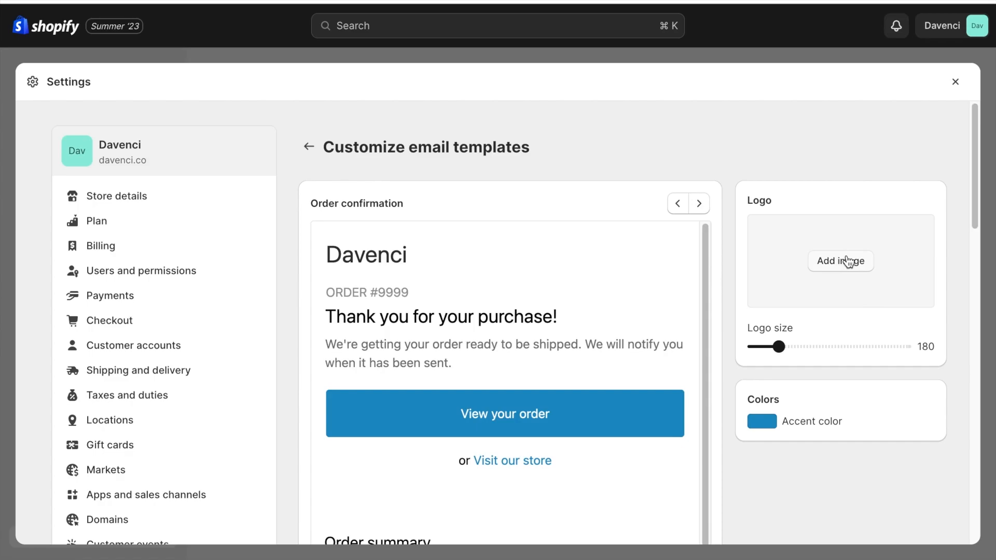
Add the Davenci logo to the email templates, set their accent color to black and save.
{"action": "left_click", "coordinate": [847, 260]}
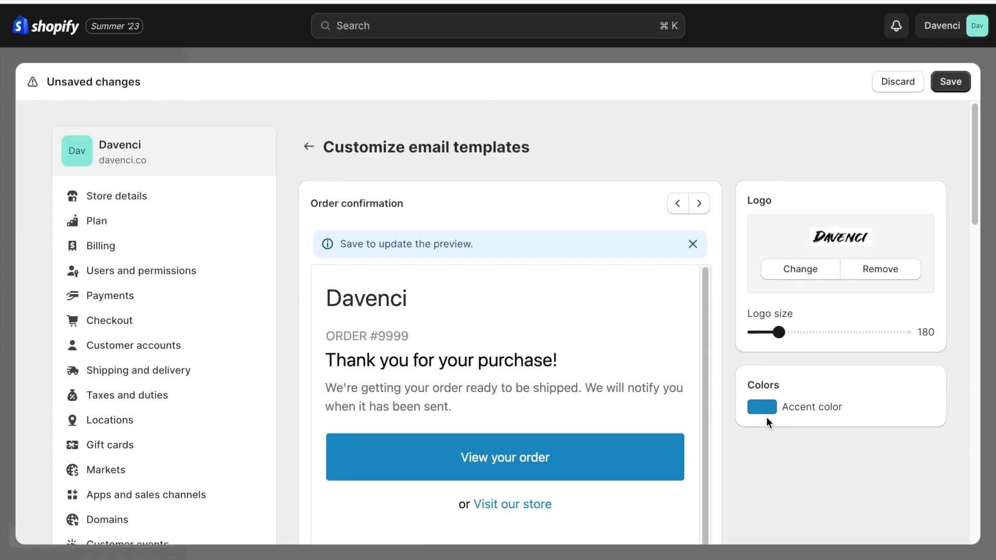
{"action": "left_click", "coordinate": [766, 409]}
{"action": "left_click", "coordinate": [758, 355]}
{"action": "left_click", "coordinate": [732, 336]}
{"action": "left_click", "coordinate": [950, 81]}
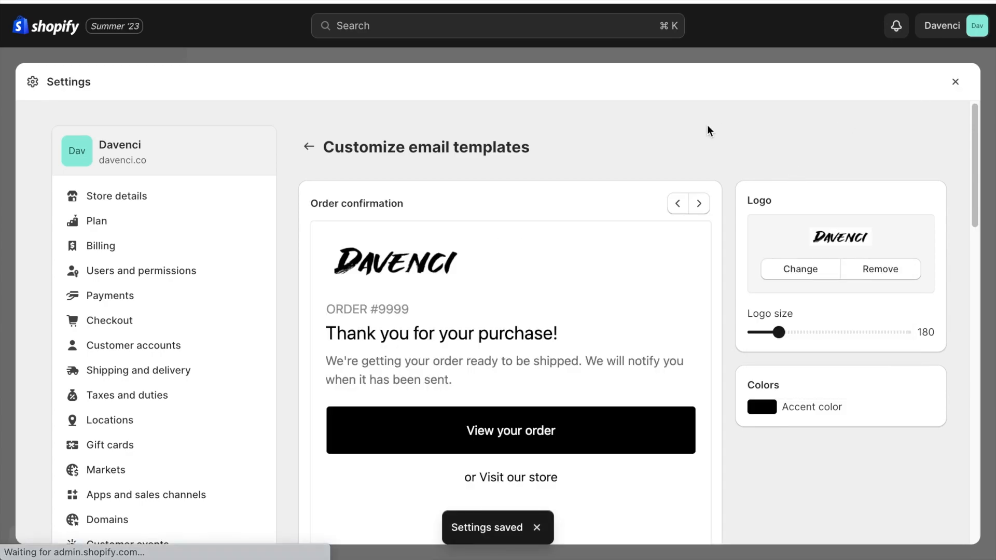
{"action": "scroll", "coordinate": [707, 126], "scroll_direction": "down", "scroll_amount": 2}
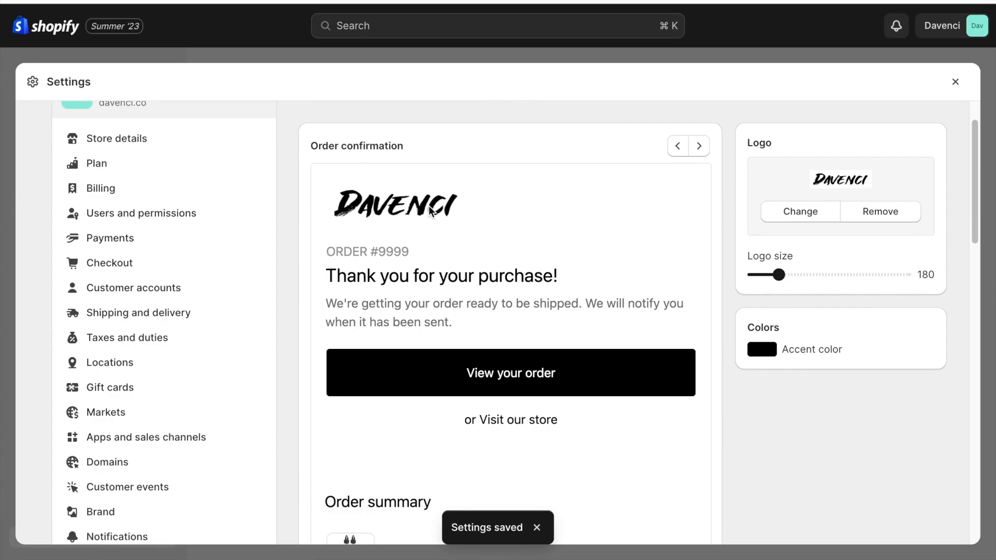